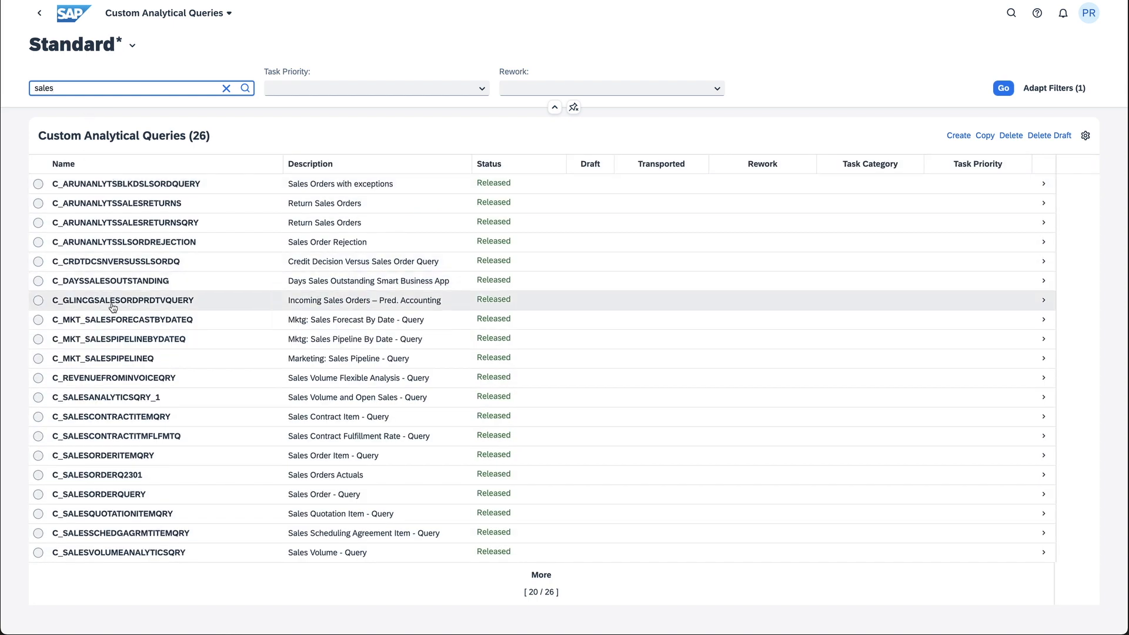
Copy the query C_REVENUEFROMINVOICEQRY to a new query named YY1_YY1_PRE_ABCXYZ_DATASOU
{"action": "left_click", "coordinate": [38, 378]}
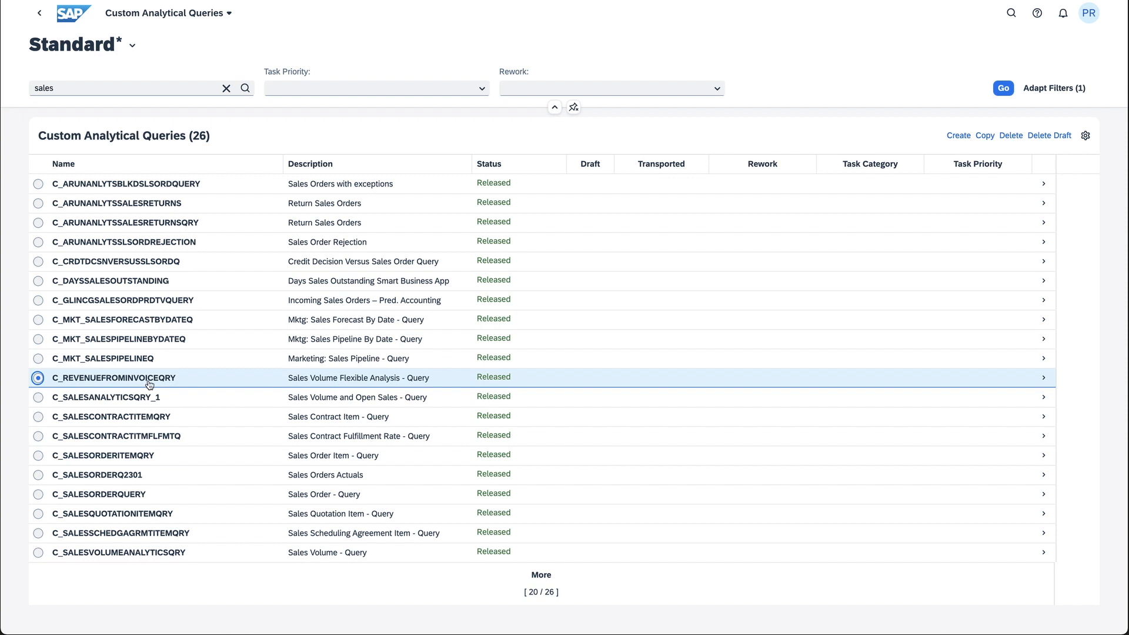
{"action": "left_click", "coordinate": [985, 137]}
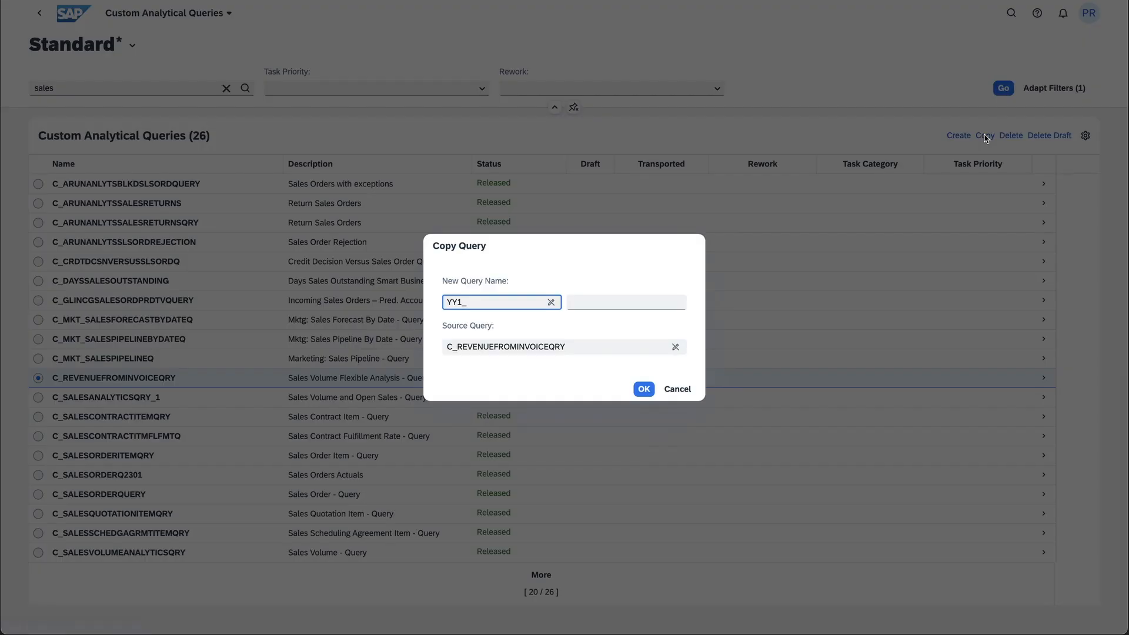
{"action": "left_click", "coordinate": [620, 302]}
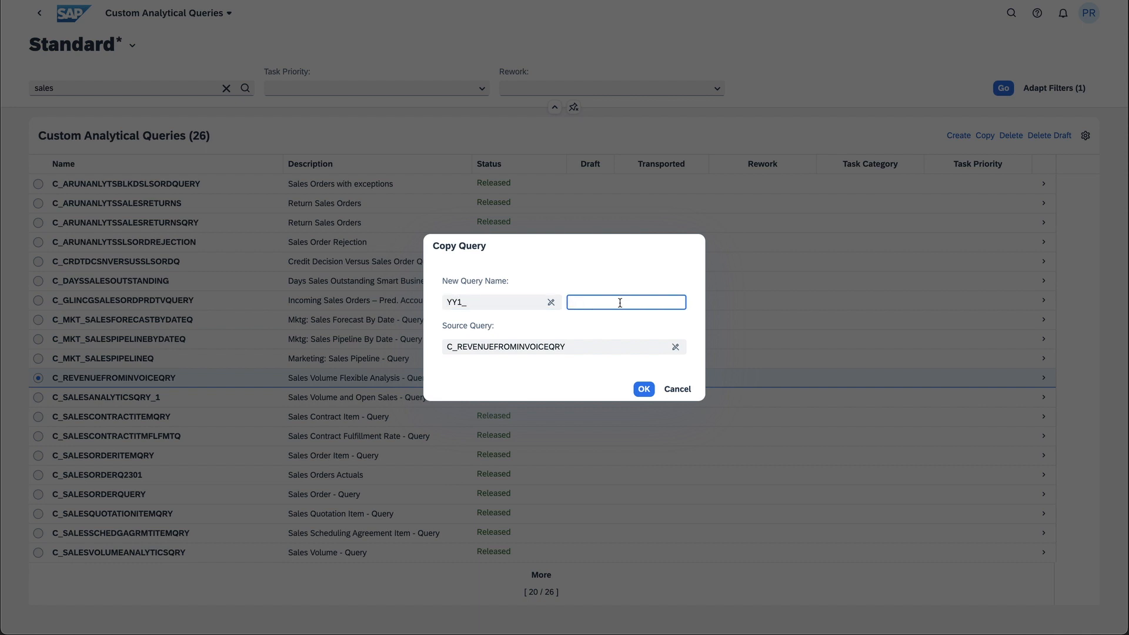
{"action": "key", "text": "ctrl+v"}
{"action": "left_click", "coordinate": [637, 389]}
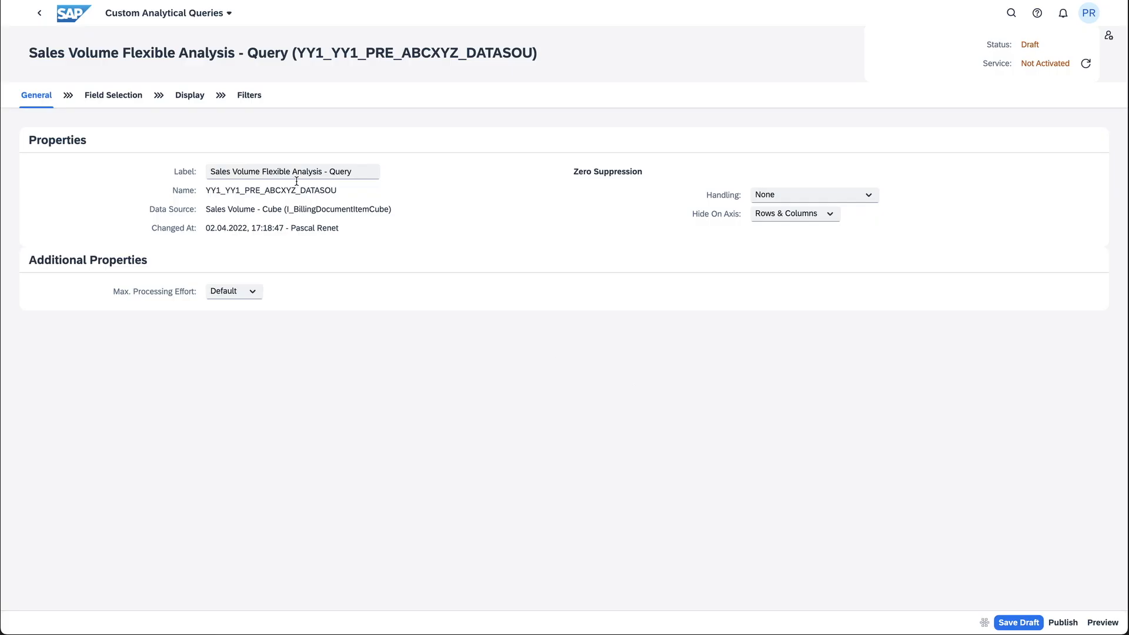
Change the new query's label to "ABC_XYZ Analysis Data Source"
{"action": "left_click_drag", "start_coordinate": [369, 175], "coordinate": [190, 172]}
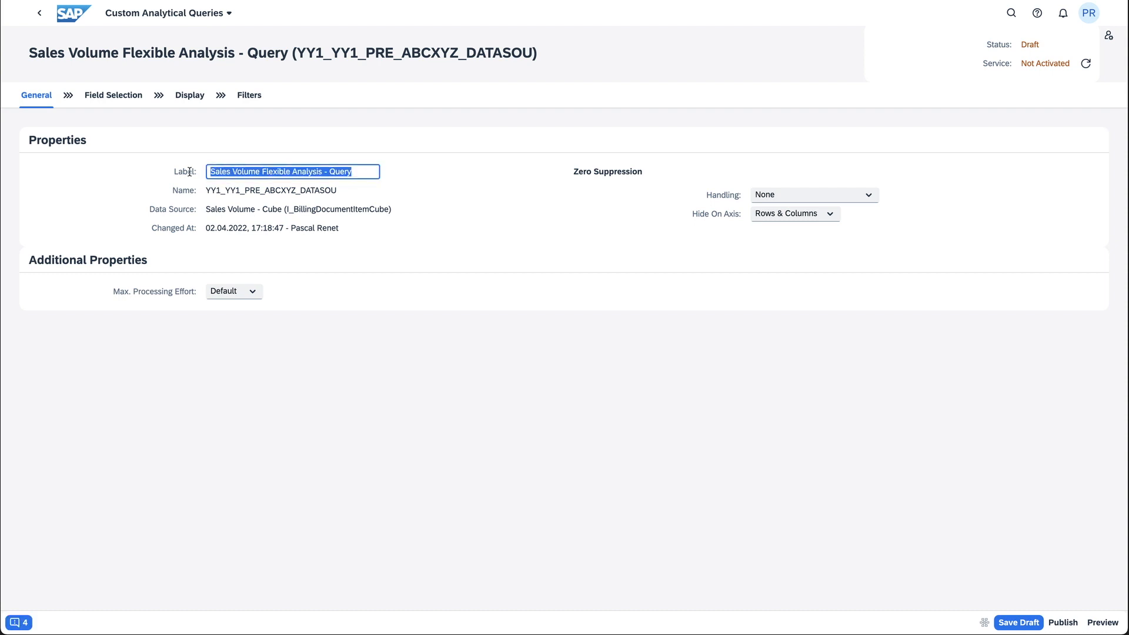
{"action": "type", "text": "ABC"}
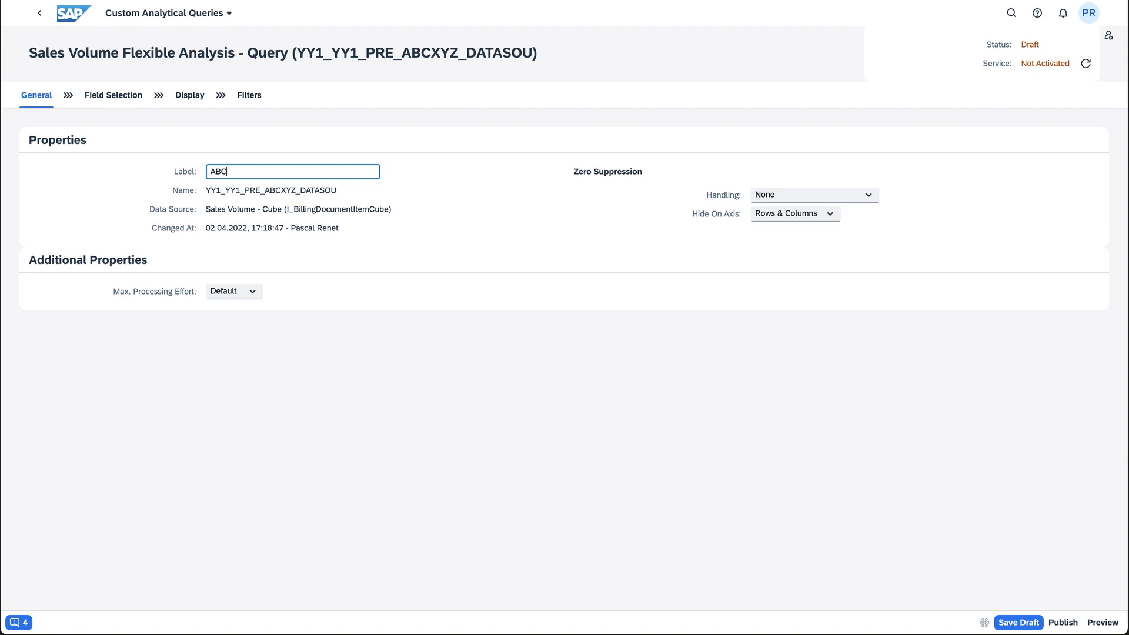
{"action": "type", "text": "_XYZ Analysis Data Source"}
Remove all column display fields except Net Value: the measures from Sales Volume through Net Sales Cost, plus Month/Year of Billing
{"action": "left_click", "coordinate": [189, 101]}
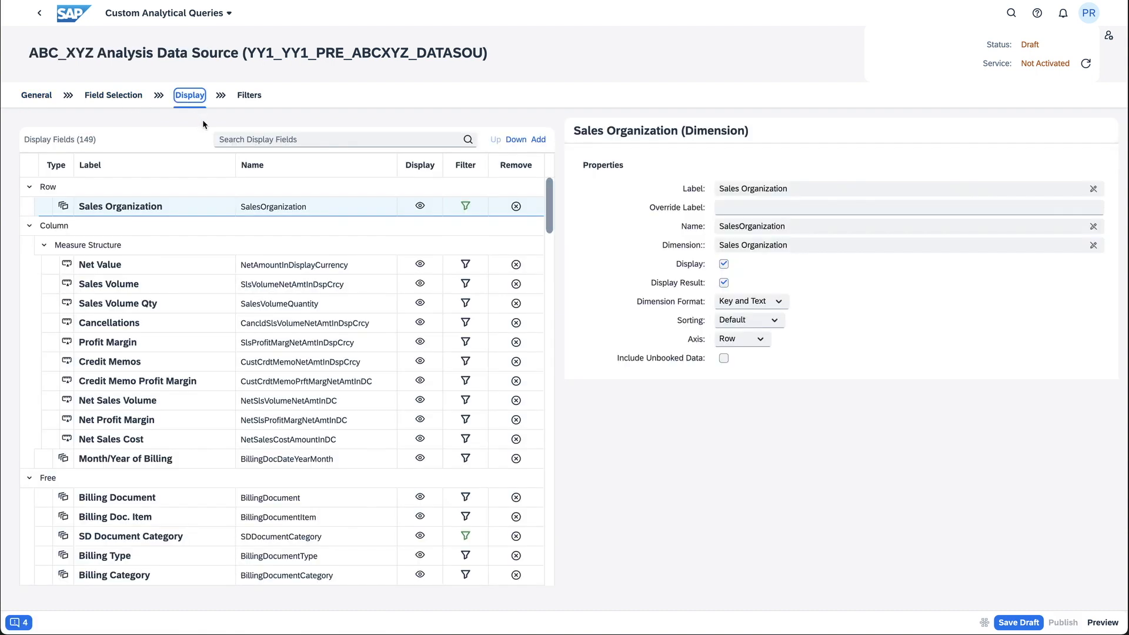
{"action": "left_click", "coordinate": [510, 286]}
{"action": "left_click", "coordinate": [517, 288]}
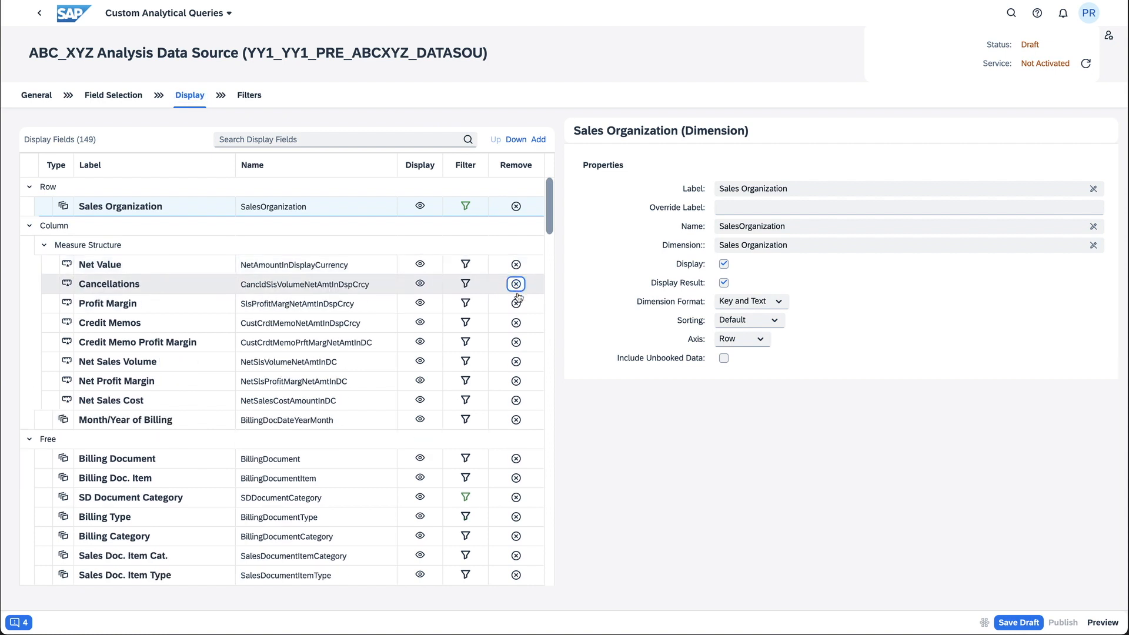
{"action": "left_click", "coordinate": [516, 285]}
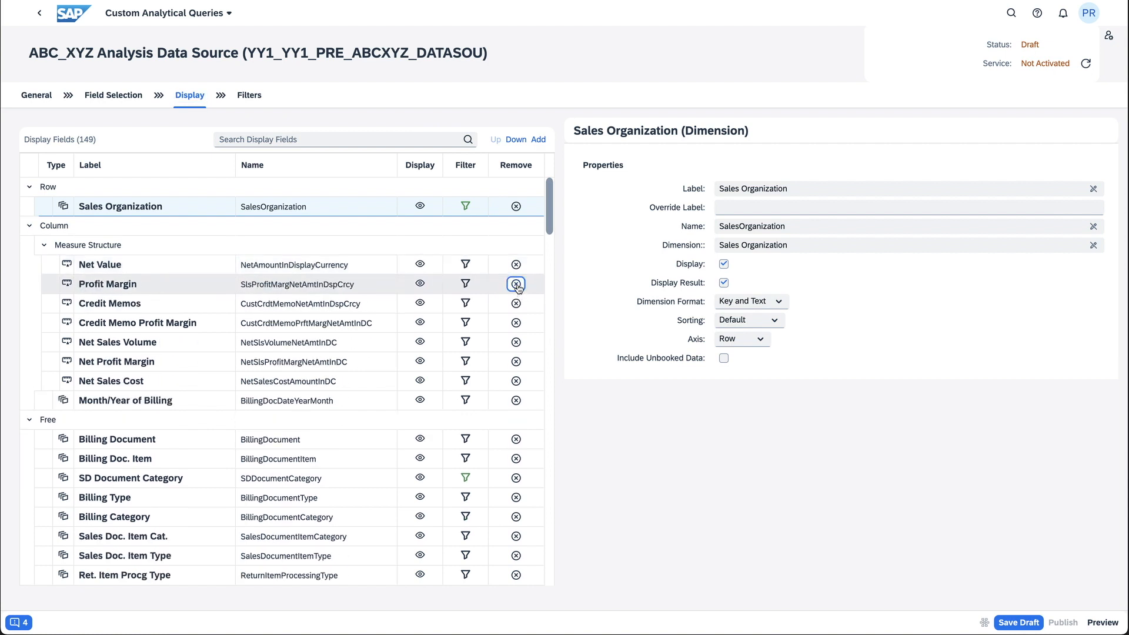
{"action": "left_click", "coordinate": [516, 285]}
{"action": "left_click", "coordinate": [516, 285]}
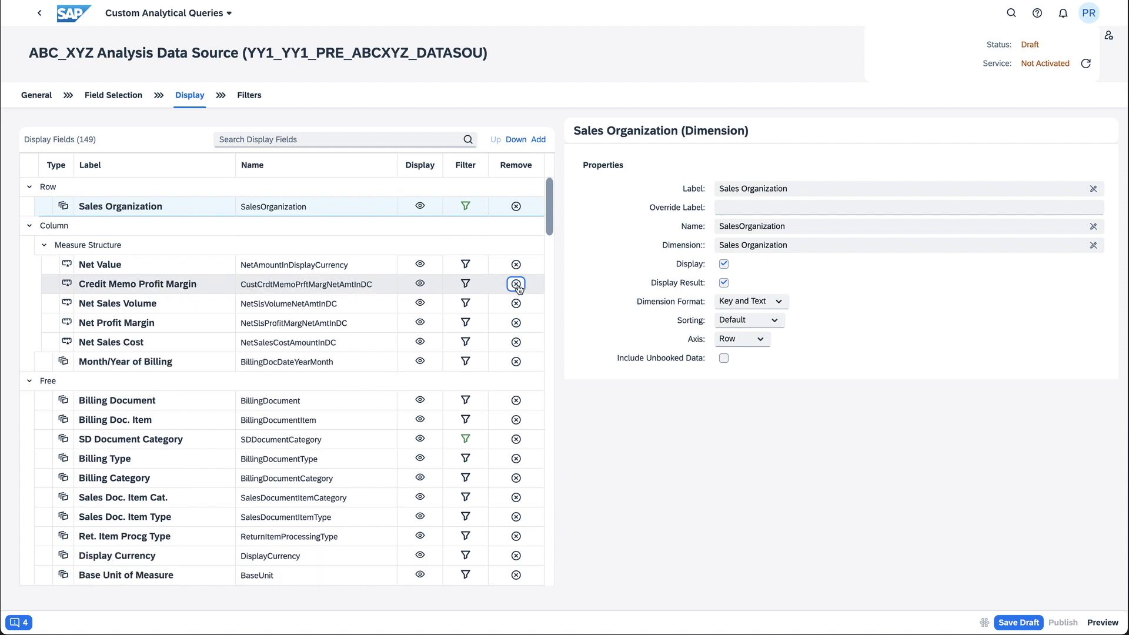
{"action": "left_click", "coordinate": [517, 285]}
{"action": "left_click", "coordinate": [517, 285]}
{"action": "left_click", "coordinate": [517, 285]}
{"action": "left_click", "coordinate": [517, 285]}
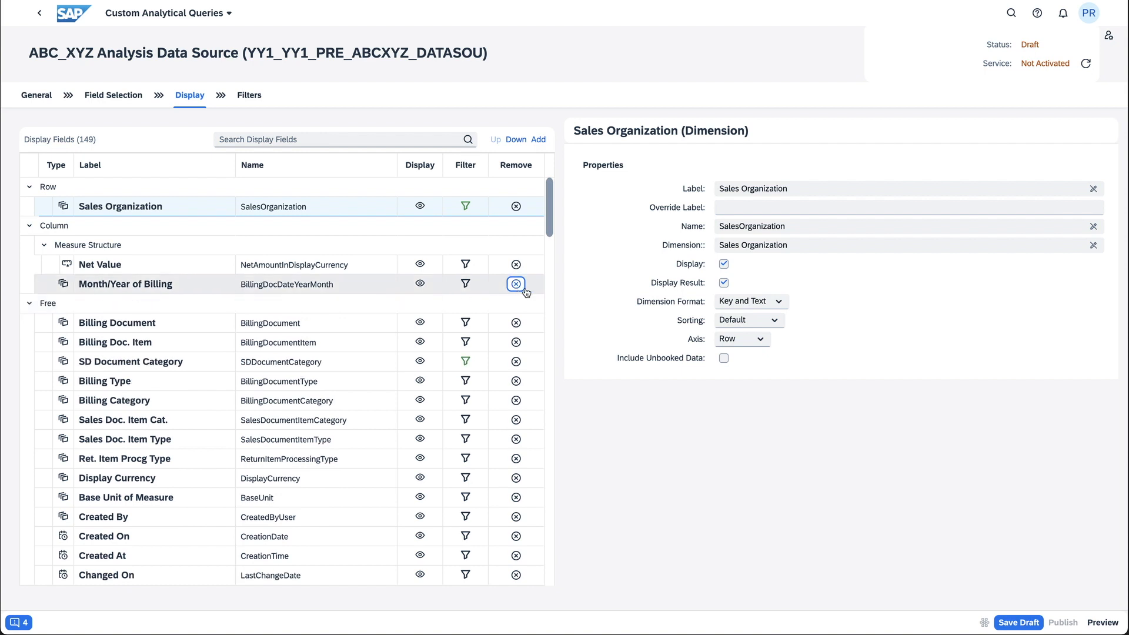
{"action": "left_click", "coordinate": [518, 286]}
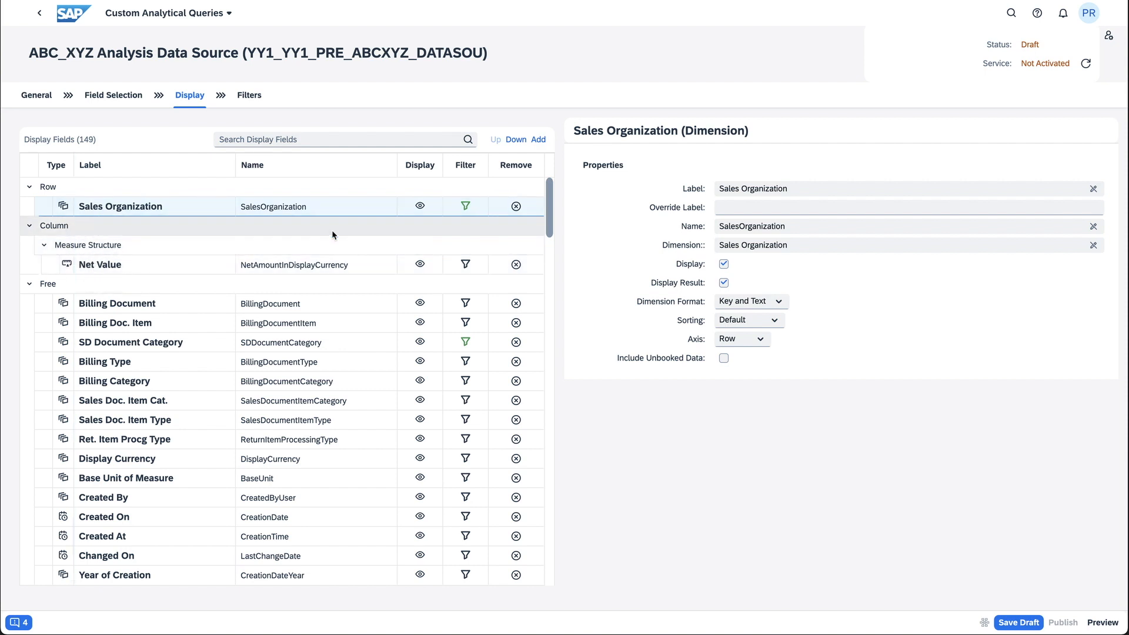
Set the axis of the Product dimension to Row and save the query draft
{"action": "left_click_drag", "start_coordinate": [552, 213], "coordinate": [545, 319]}
{"action": "left_click", "coordinate": [305, 520]}
{"action": "left_click", "coordinate": [757, 338]}
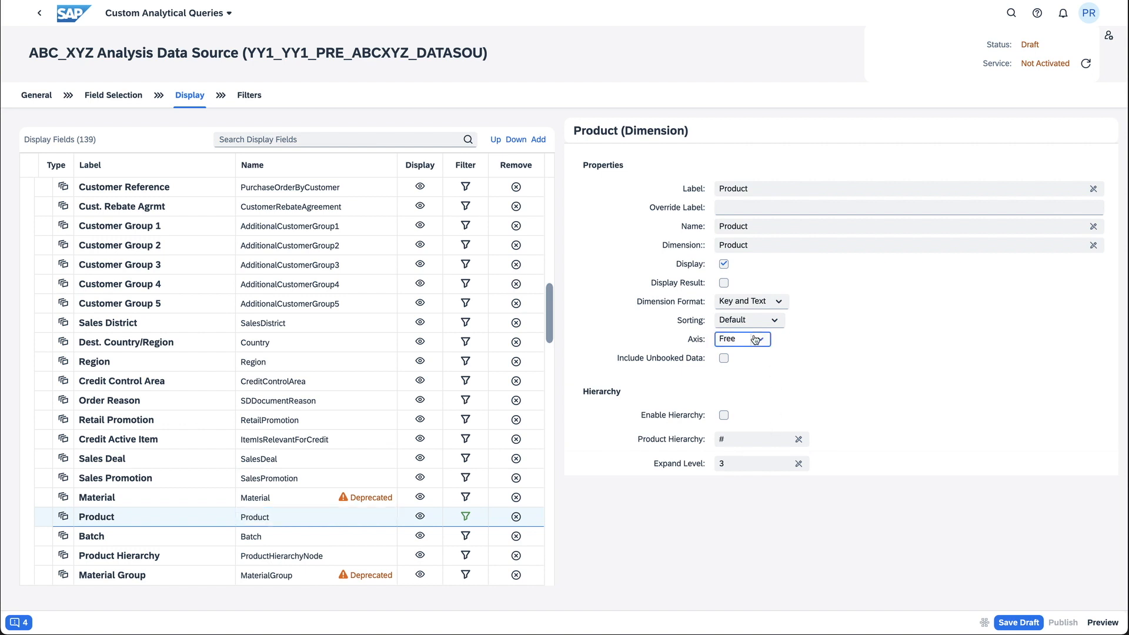
{"action": "left_click", "coordinate": [752, 357]}
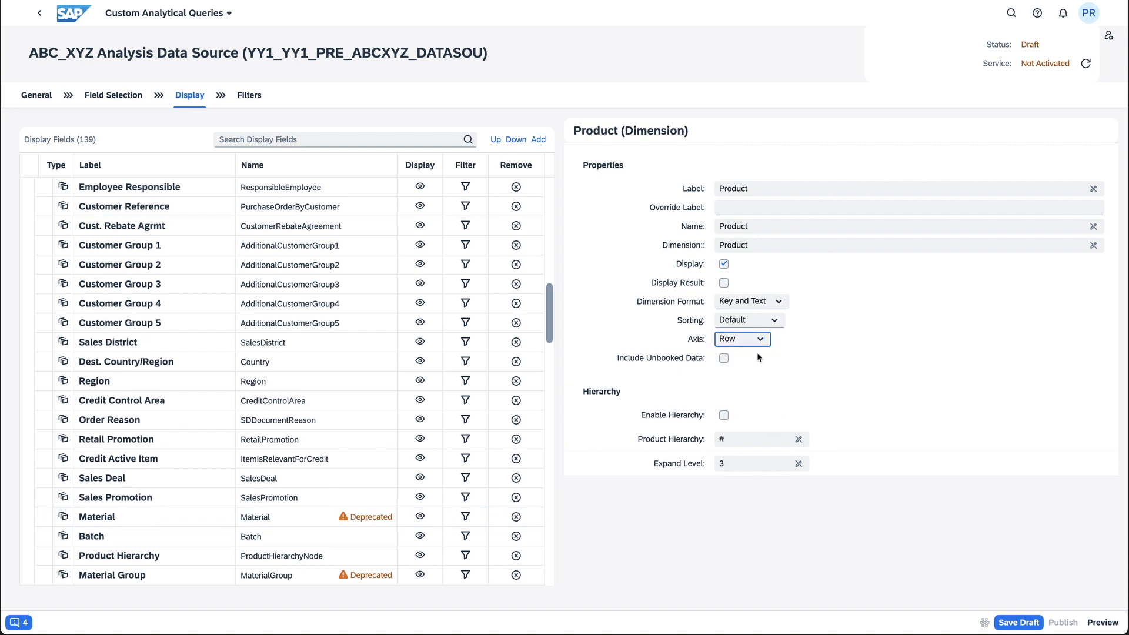
{"action": "scroll", "coordinate": [550, 180], "scroll_direction": "up", "scroll_amount": 12}
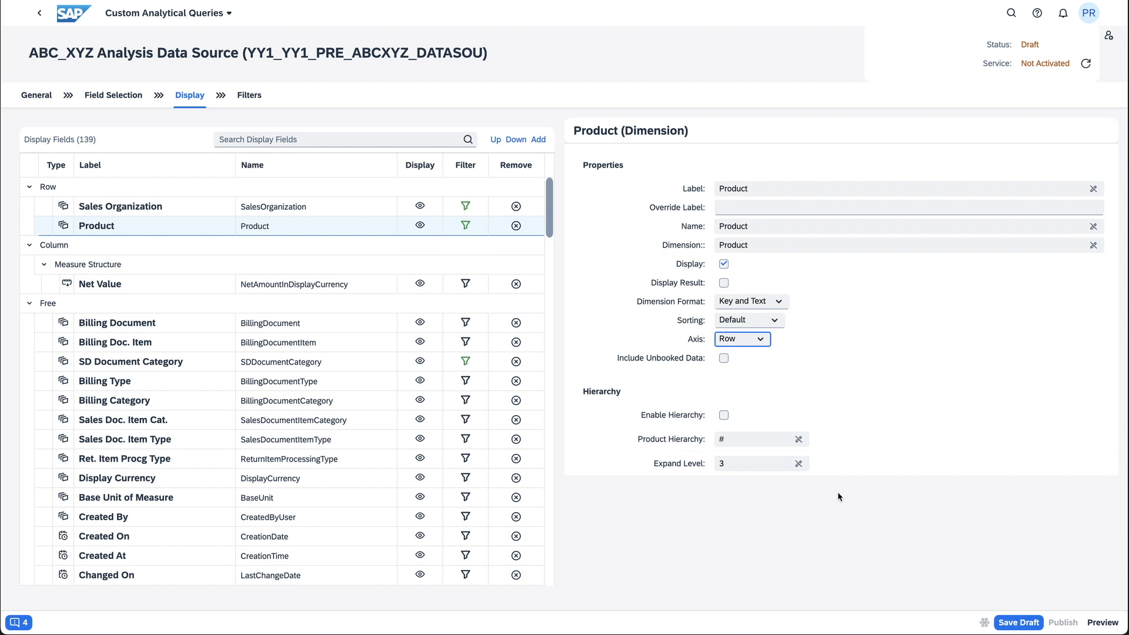
{"action": "left_click", "coordinate": [1015, 624]}
Add a calculated measure labelled "Revenue Contribution" to the query
{"action": "left_click", "coordinate": [539, 141]}
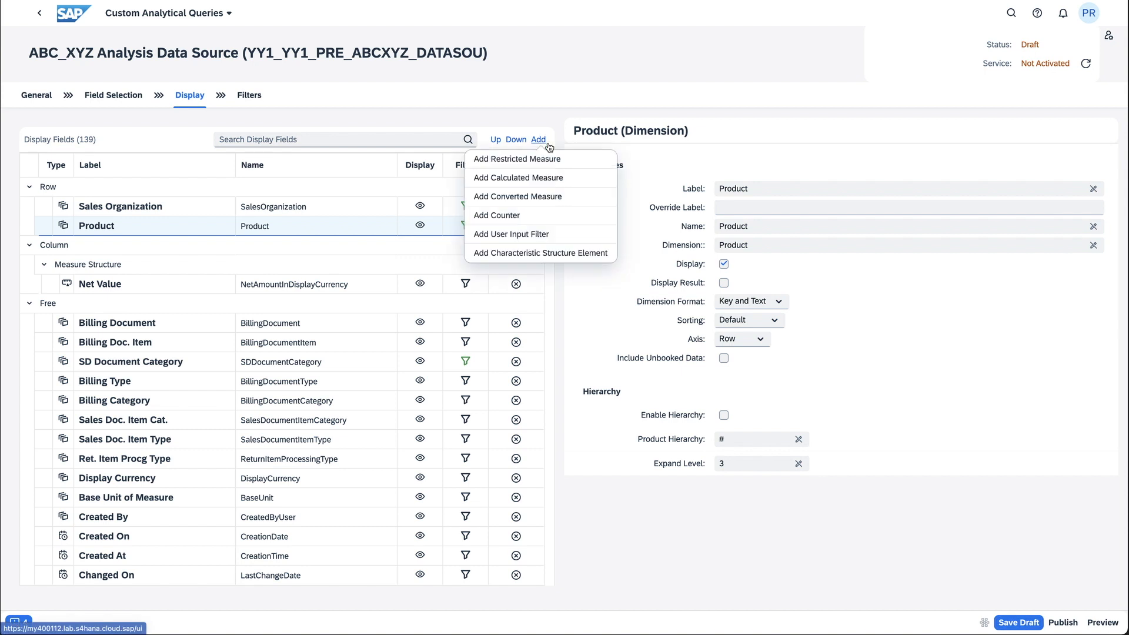
{"action": "left_click", "coordinate": [531, 177]}
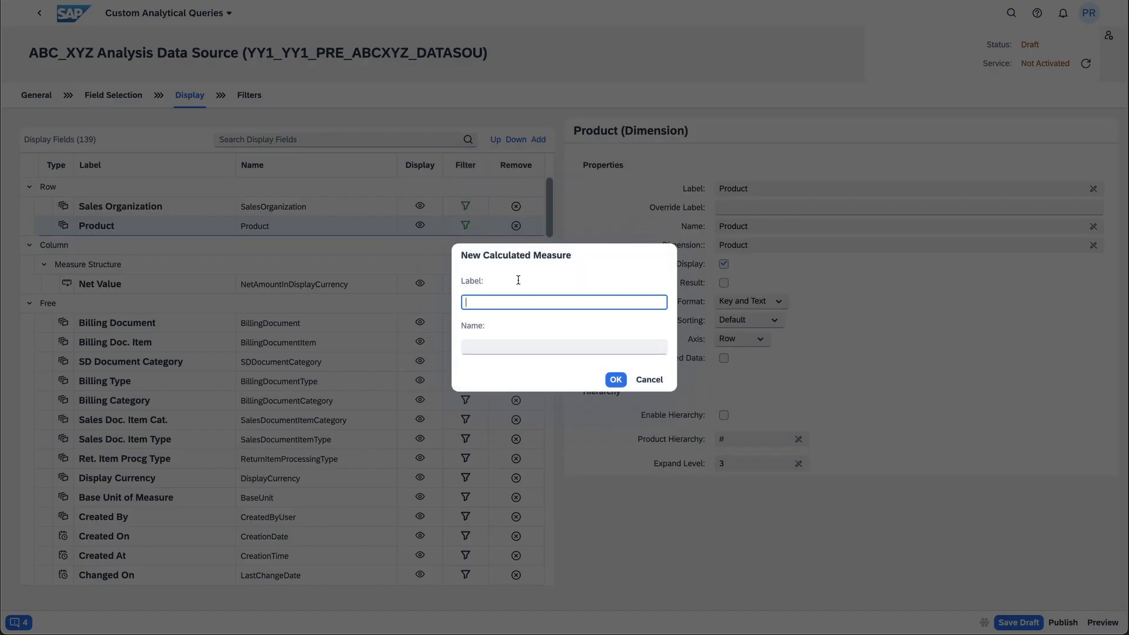
{"action": "type", "text": "Revenue Contribution"}
{"action": "left_click", "coordinate": [616, 380]}
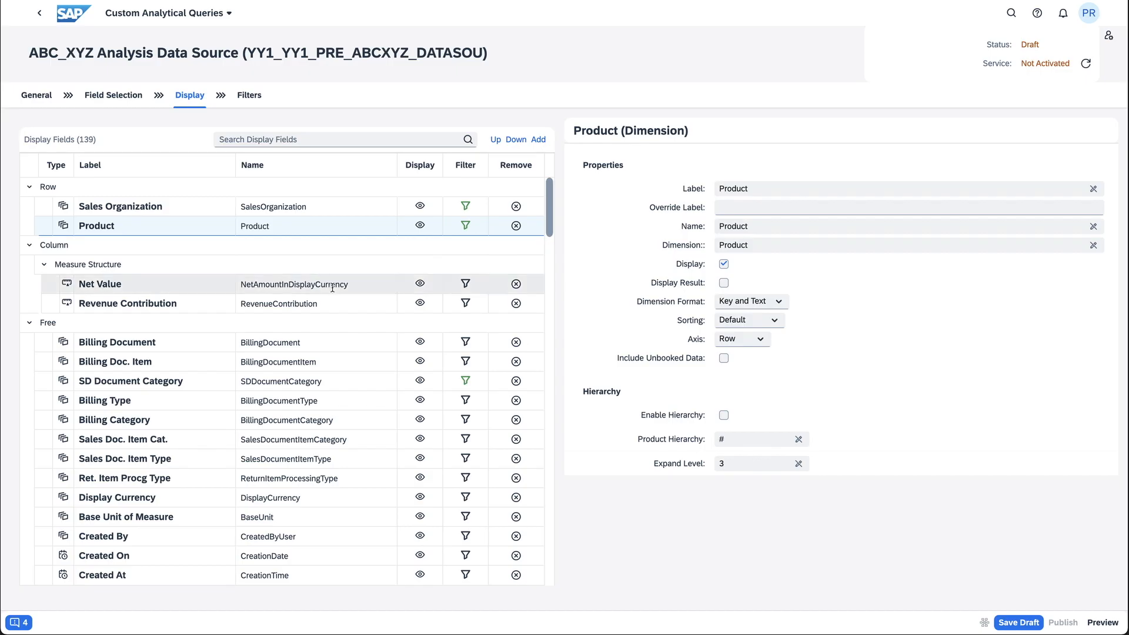
Enter the Revenue Contribution formula as "Net Value(NetAmountInDisplayCurrency)" / SUMCT("Net Value(NetAmountInDisplayCurrency)")
{"action": "left_click", "coordinate": [313, 302]}
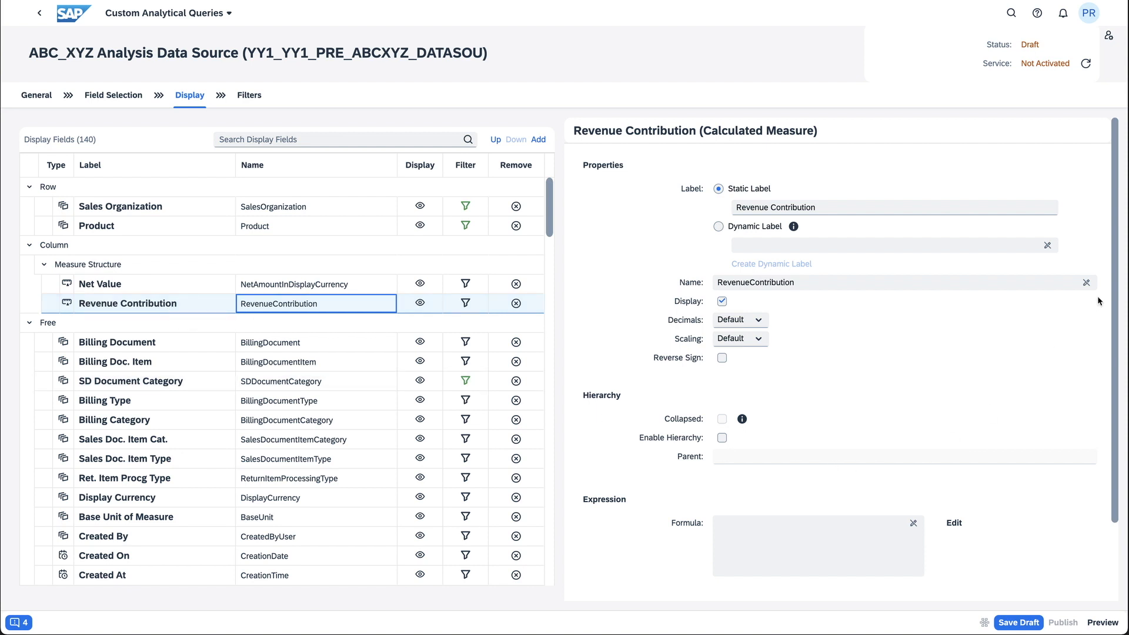
{"action": "left_click_drag", "start_coordinate": [1115, 302], "coordinate": [1090, 385]}
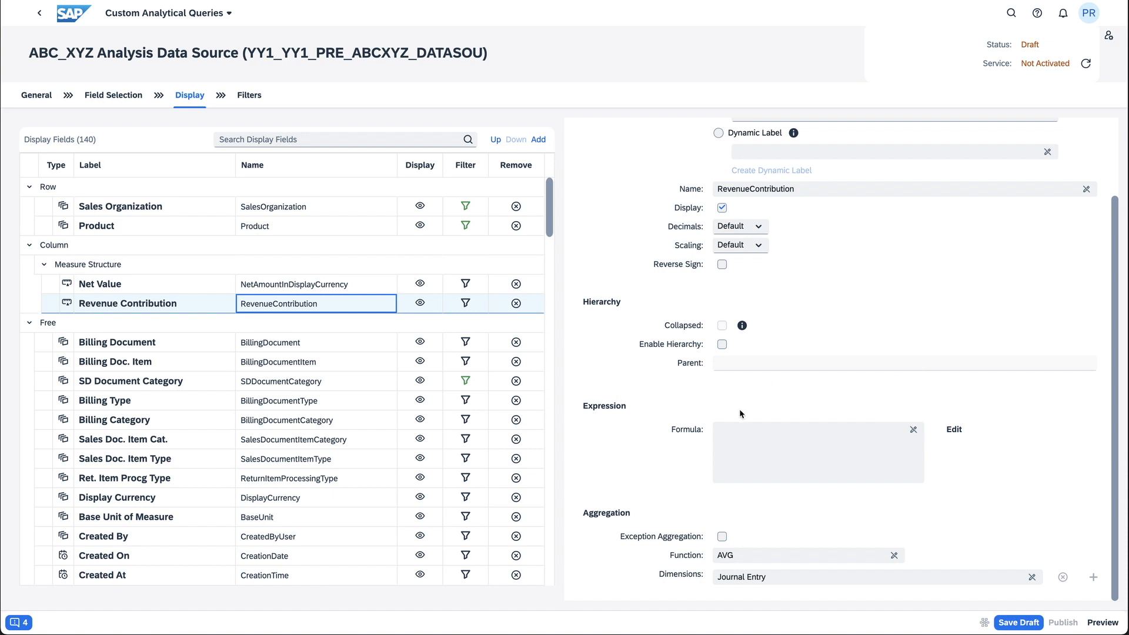
{"action": "left_click", "coordinate": [954, 434]}
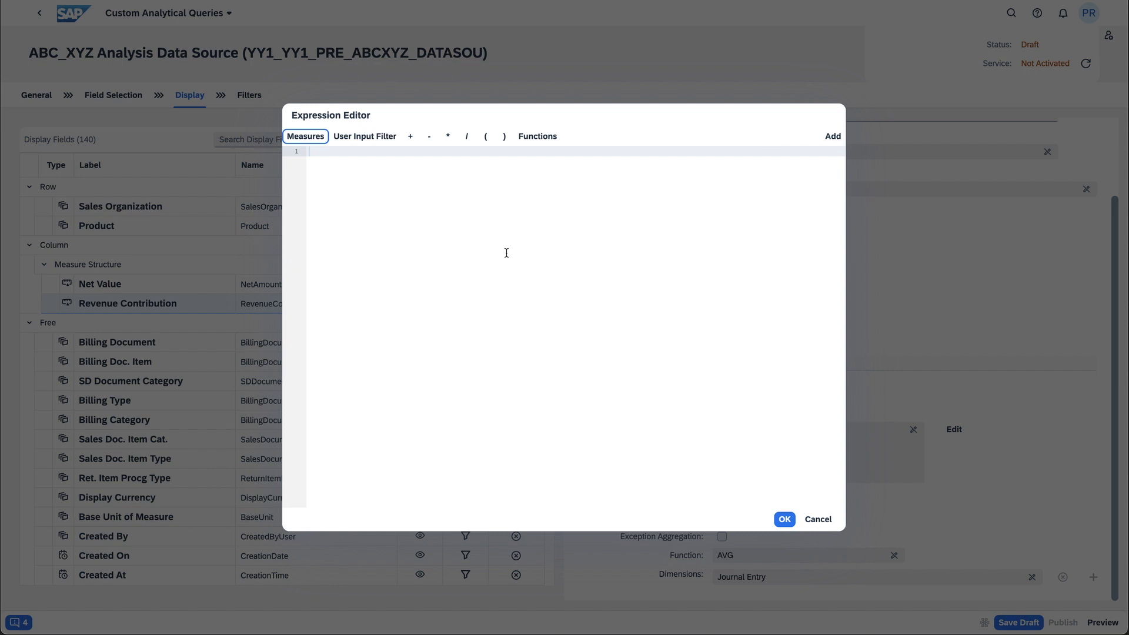
{"action": "left_click", "coordinate": [352, 157]}
{"action": "type", "text": "ne"}
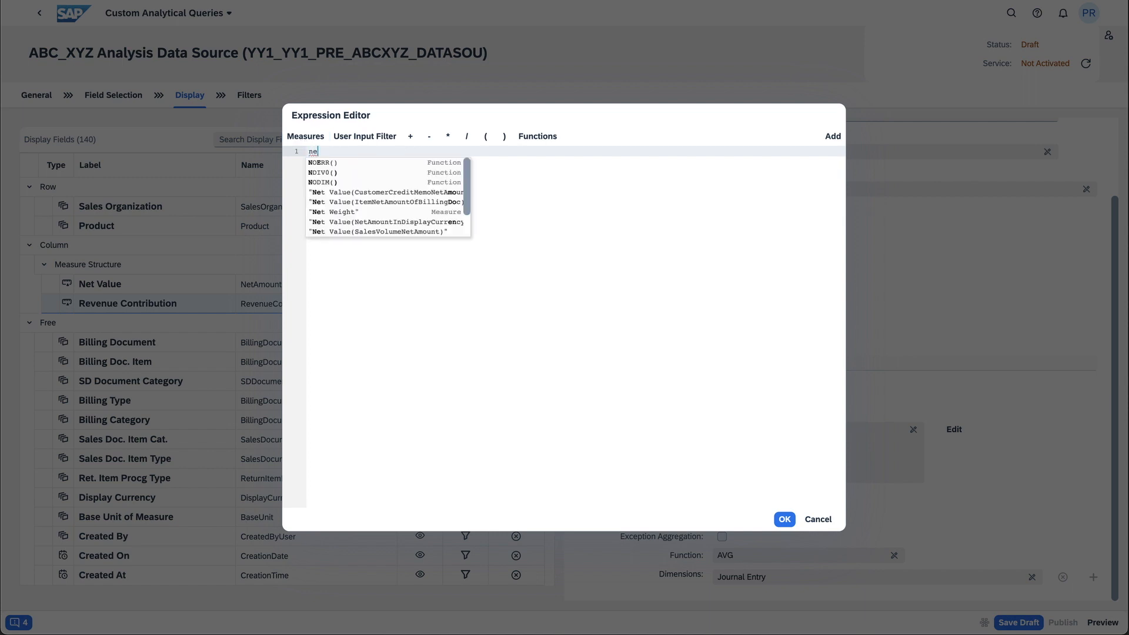
{"action": "left_click", "coordinate": [376, 222]}
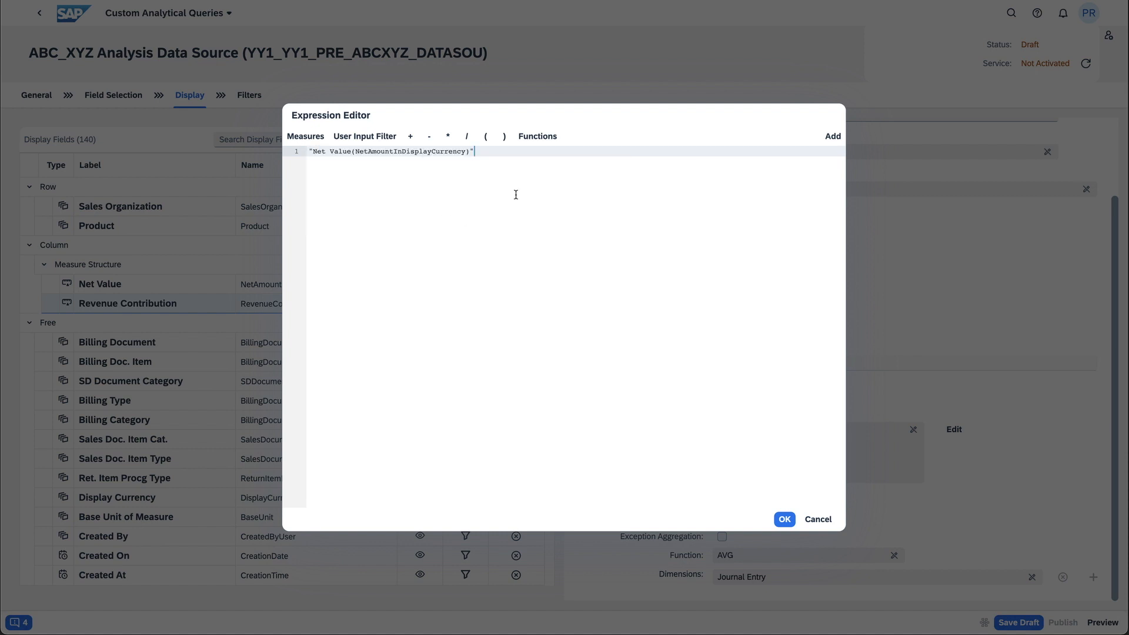
{"action": "type", "text": "/"}
{"action": "left_click", "coordinate": [546, 145]}
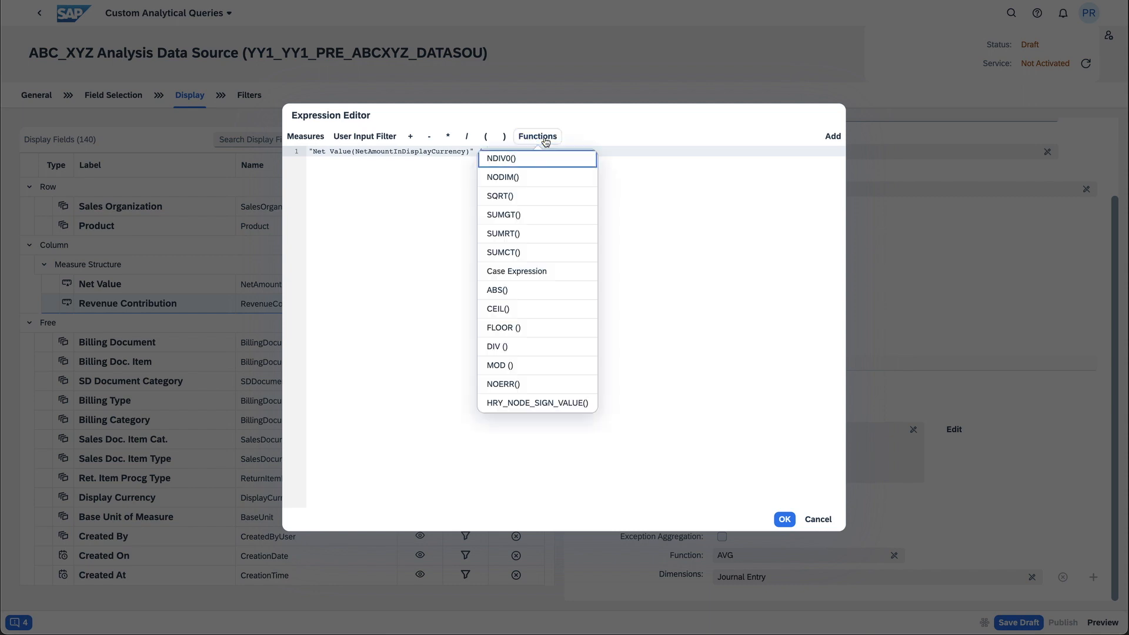
{"action": "left_click", "coordinate": [520, 253]}
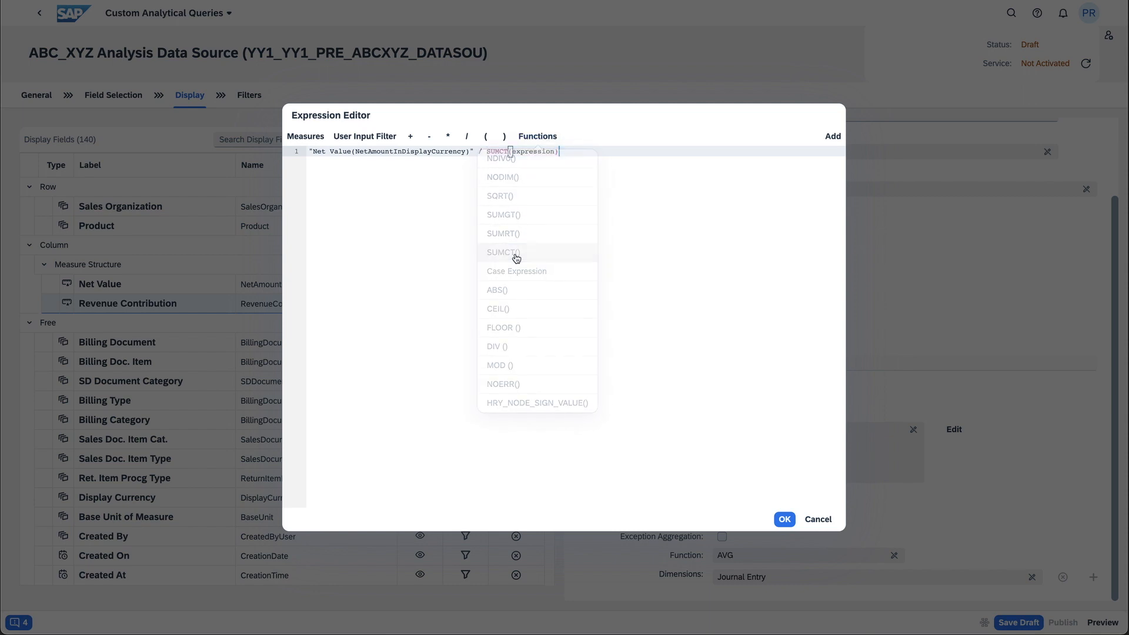
{"action": "key", "text": "Left"}
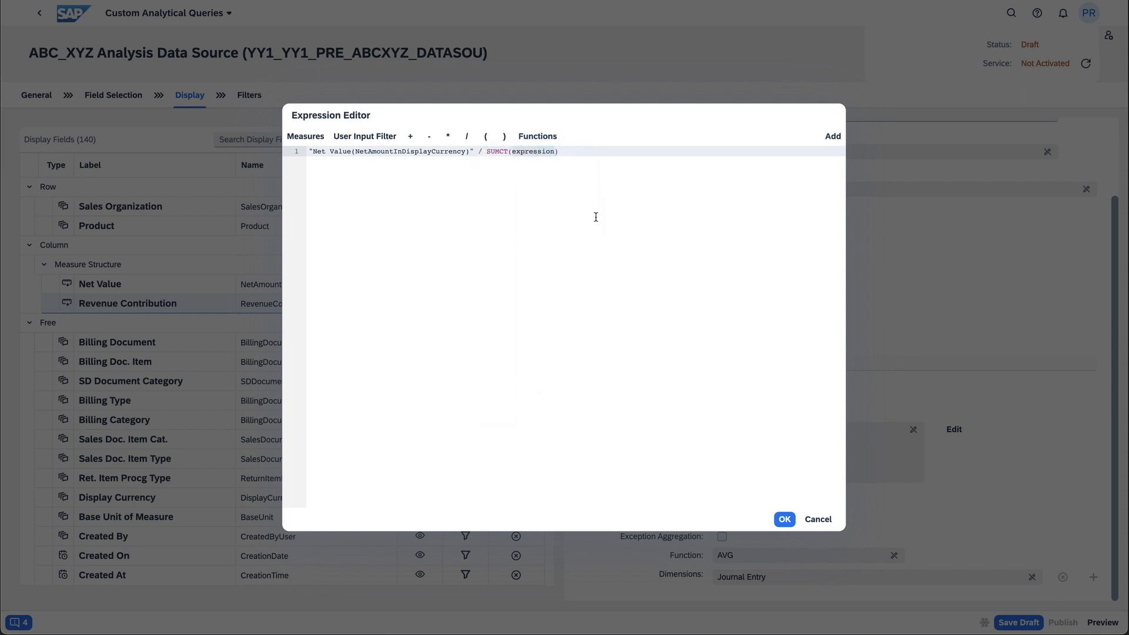
{"action": "type", "text": "net"}
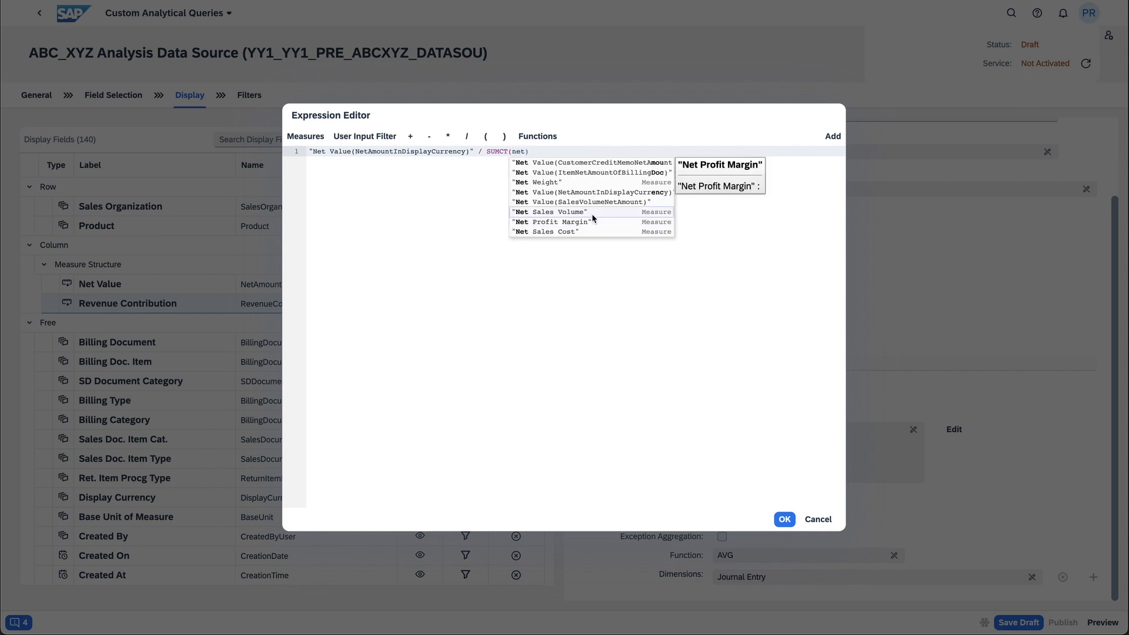
{"action": "left_click", "coordinate": [595, 193]}
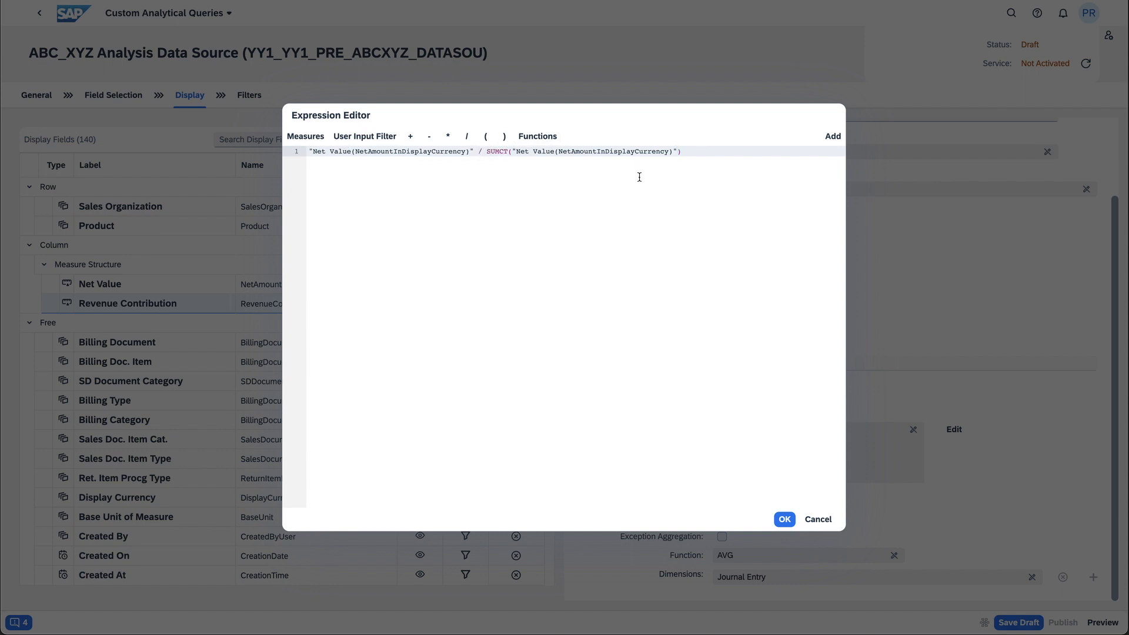
Enclose the whole Revenue Contribution formula in parentheses, multiply it by 100, and apply the expression
{"action": "left_click", "coordinate": [717, 152]}
{"action": "left_click", "coordinate": [309, 152]}
{"action": "type", "text": "("}
{"action": "left_click", "coordinate": [707, 153]}
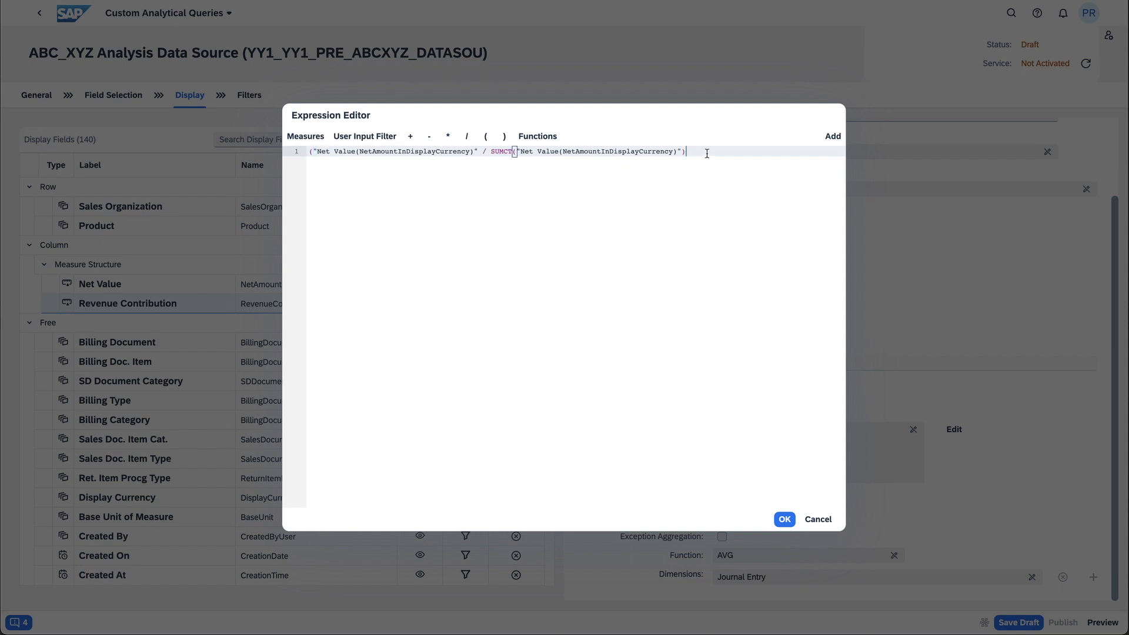
{"action": "type", "text": ") * 100"}
{"action": "left_click", "coordinate": [785, 520]}
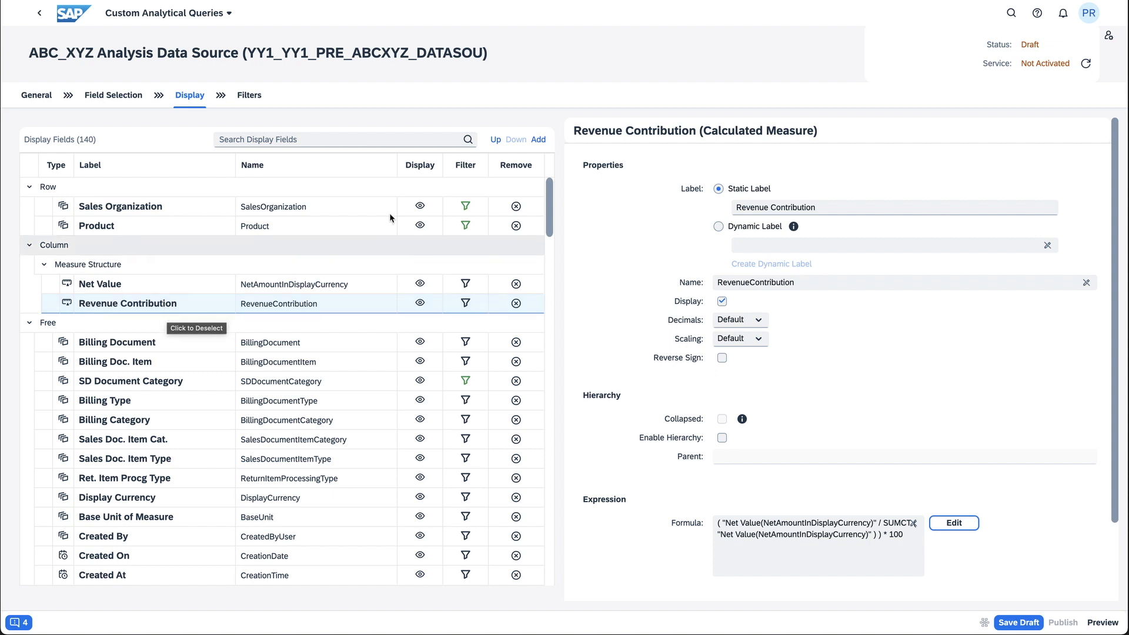
Add a calculated measure labelled "(Exc) Std Deviation" and open its properties
{"action": "left_click", "coordinate": [538, 141]}
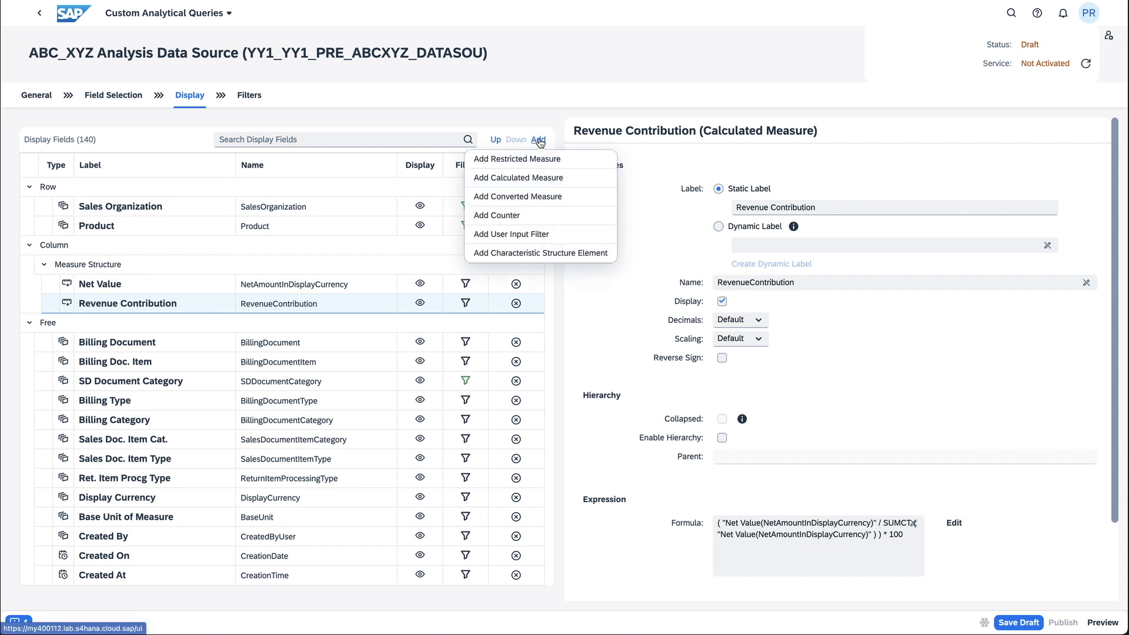
{"action": "left_click", "coordinate": [533, 177]}
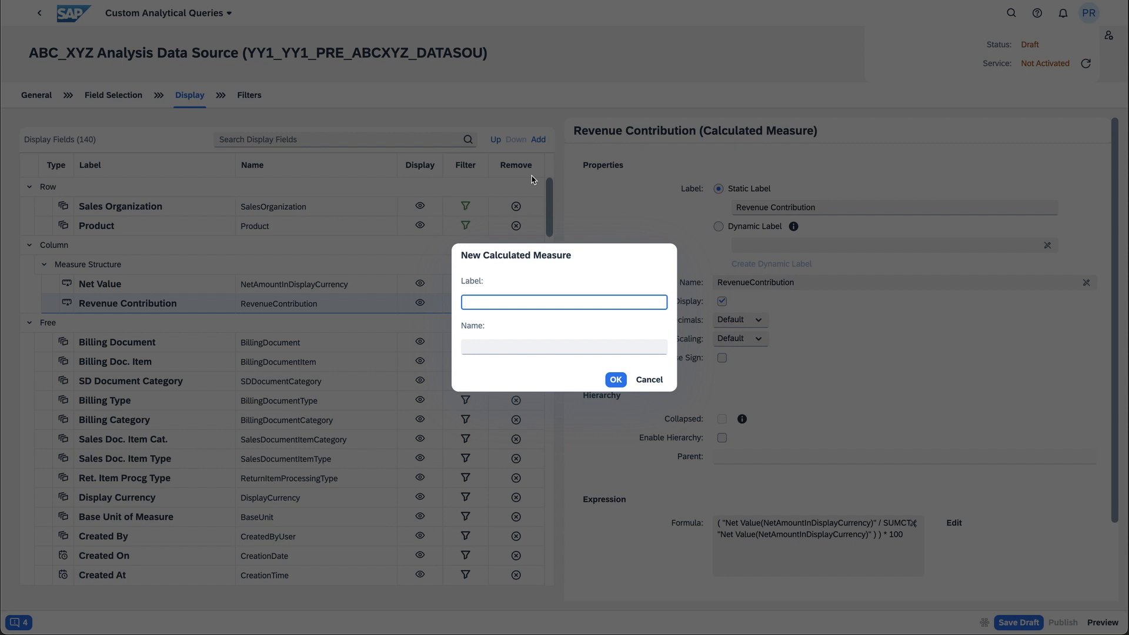
{"action": "type", "text": "(exc"}
{"action": "key", "text": "BackSpace"}
{"action": "key", "text": "BackSpace"}
{"action": "key", "text": "BackSpace"}
{"action": "type", "text": "Exc) Std Deviation"}
{"action": "left_click", "coordinate": [616, 379]}
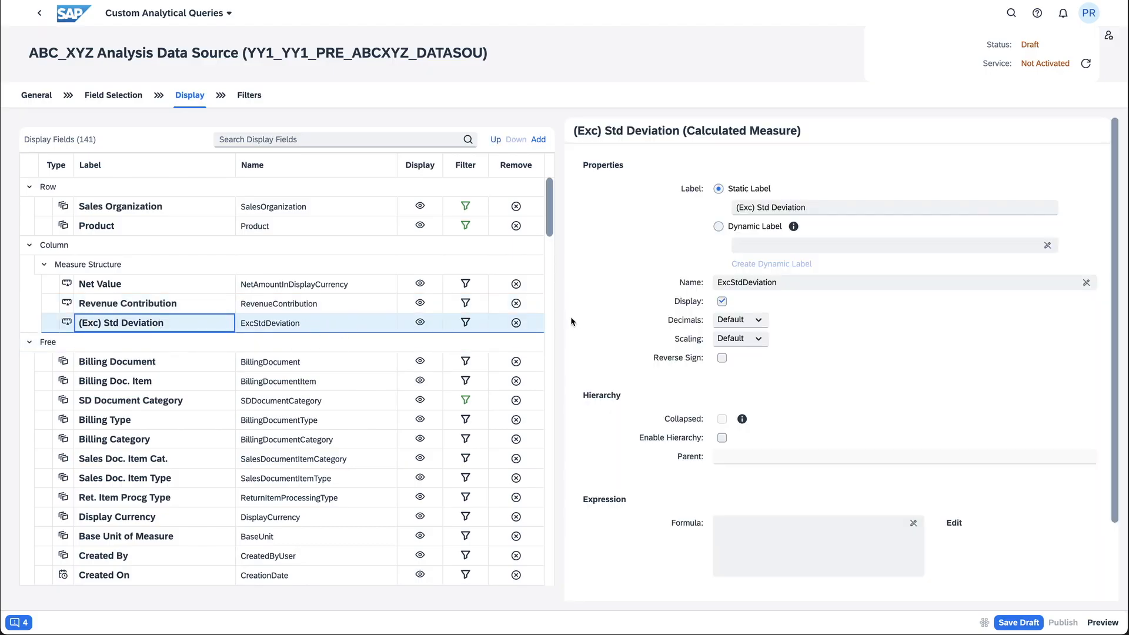
{"action": "scroll", "coordinate": [824, 339], "scroll_direction": "down", "scroll_amount": 1}
{"action": "scroll", "coordinate": [822, 337], "scroll_direction": "down", "scroll_amount": 3}
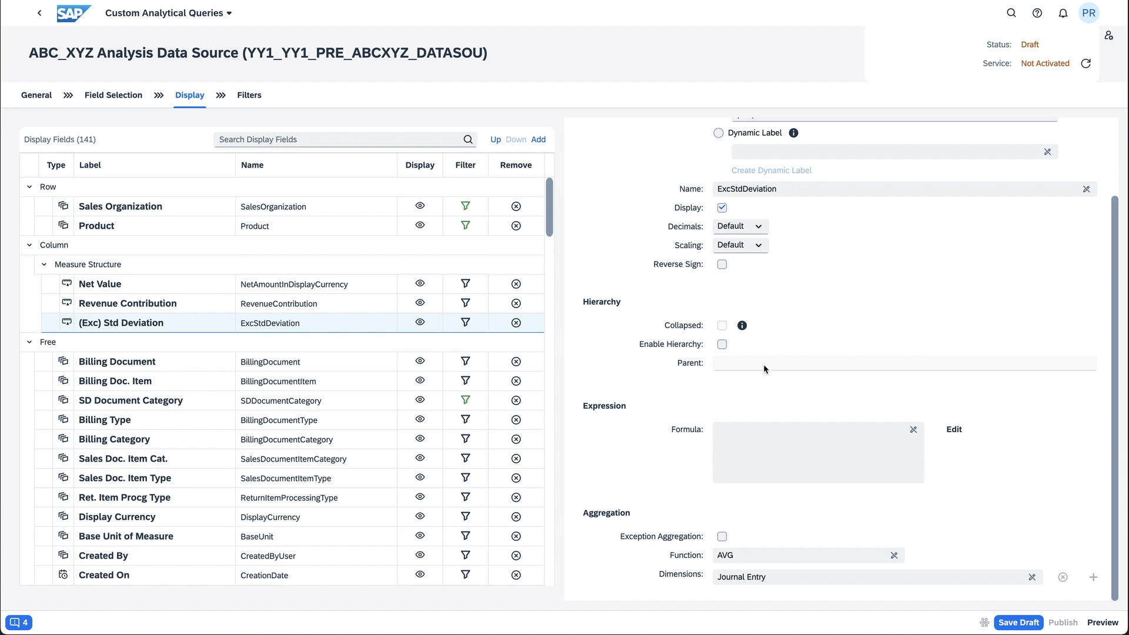
Set the (Exc) Std Deviation formula to "Net Value(NetAmountInDisplayCurrency)" and apply the expression
{"action": "left_click", "coordinate": [956, 431]}
{"action": "left_click", "coordinate": [358, 175]}
{"action": "type", "text": "ne"}
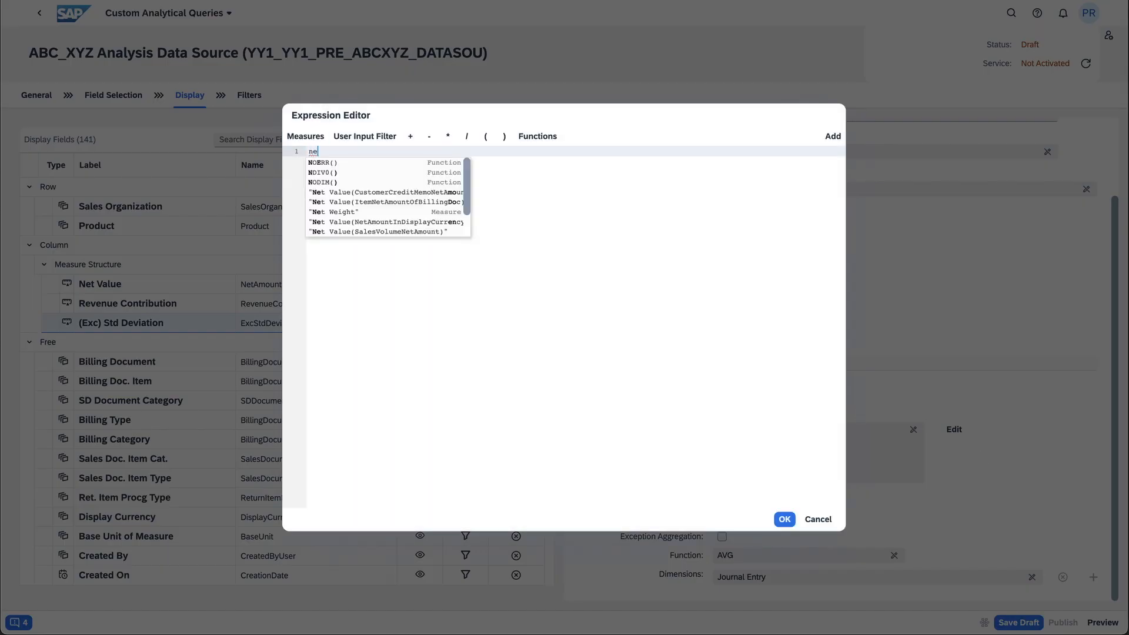
{"action": "type", "text": "t"}
{"action": "mouse_move", "coordinate": [353, 178]}
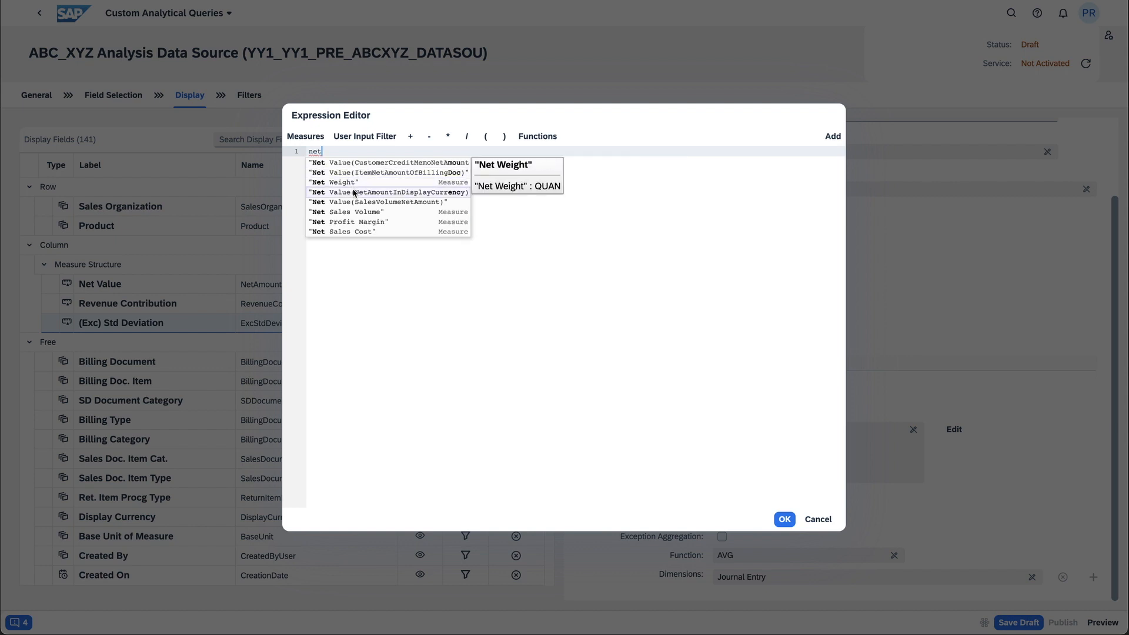
{"action": "left_click", "coordinate": [357, 194]}
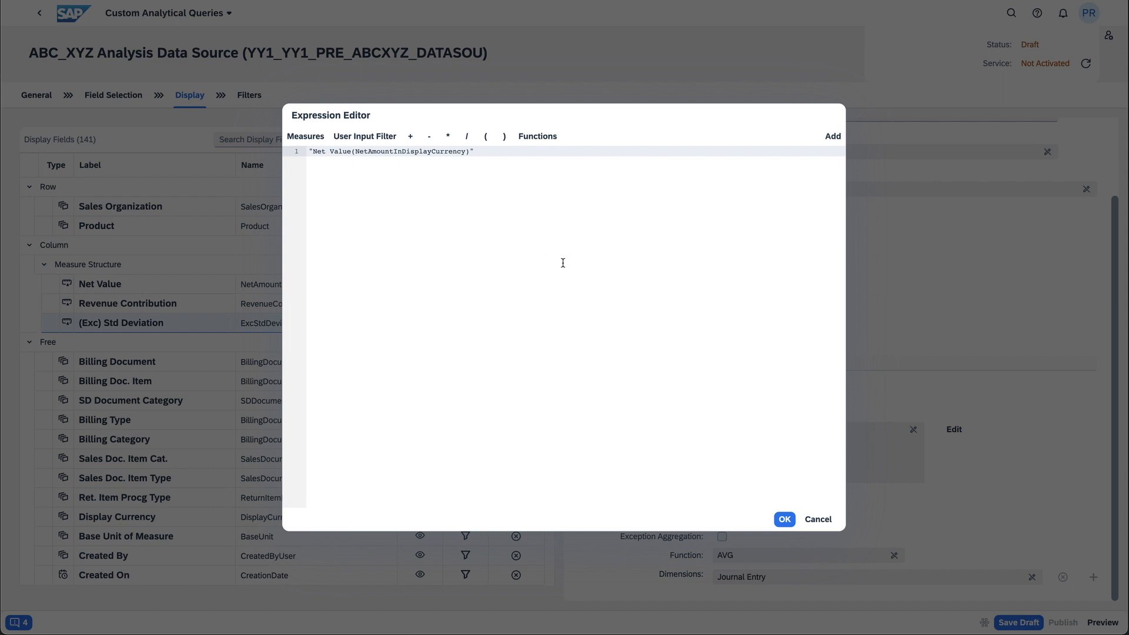
{"action": "left_click", "coordinate": [782, 519]}
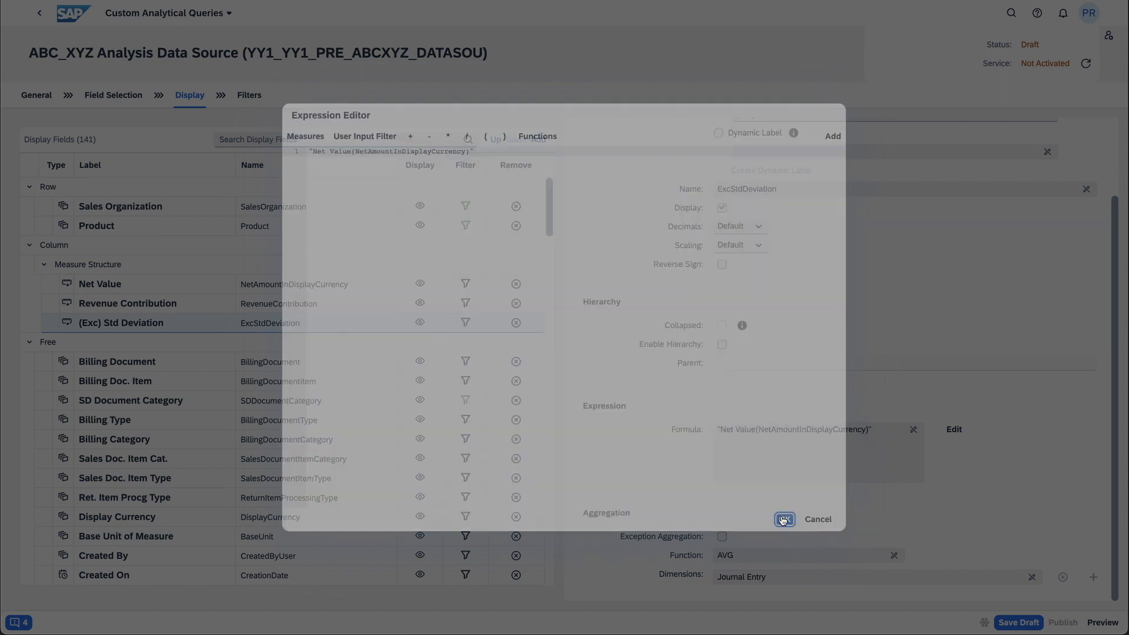
Enable exception aggregation for (Exc) Std Deviation with the STD function and Yr/Mo. of Creation as its dimension
{"action": "scroll", "coordinate": [781, 512], "scroll_direction": "down", "scroll_amount": 2}
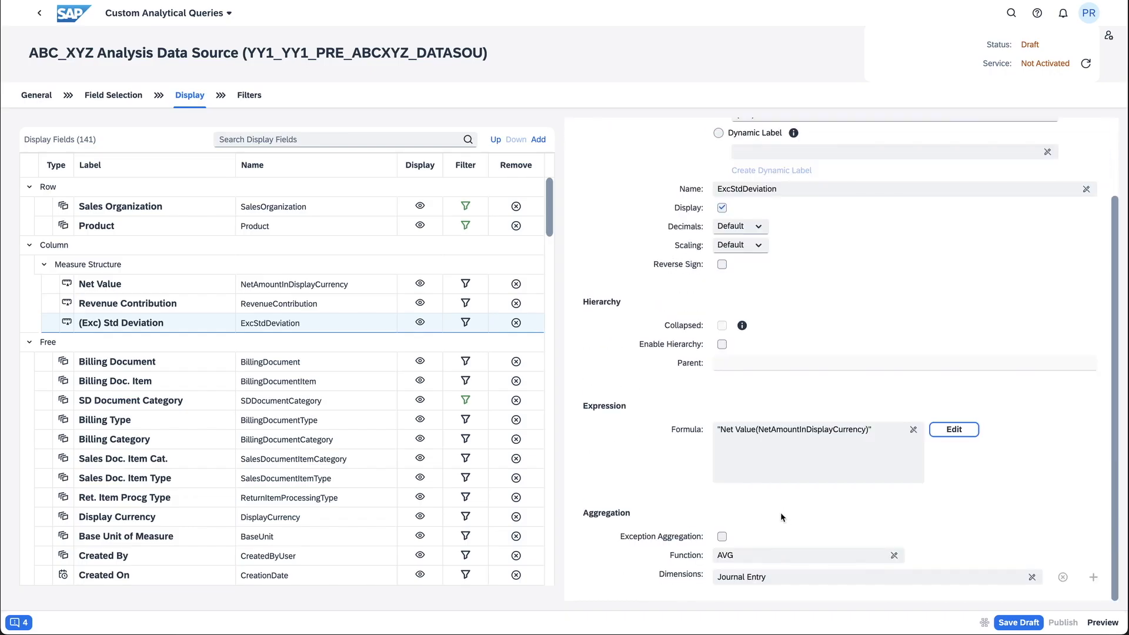
{"action": "left_click", "coordinate": [722, 538]}
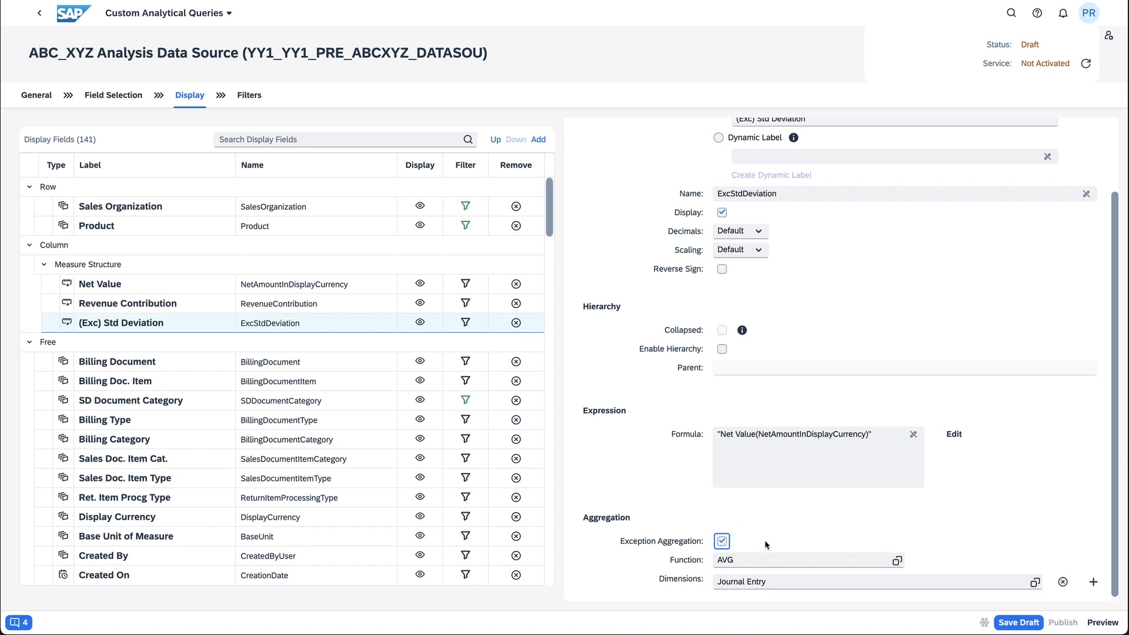
{"action": "left_click", "coordinate": [898, 557]}
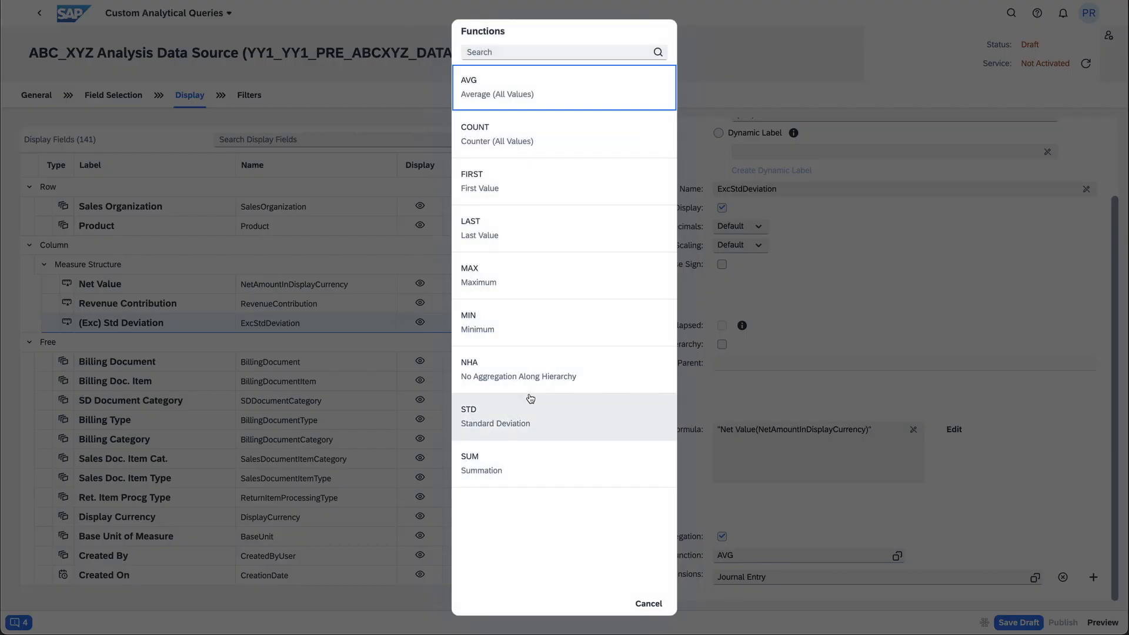
{"action": "left_click", "coordinate": [491, 421]}
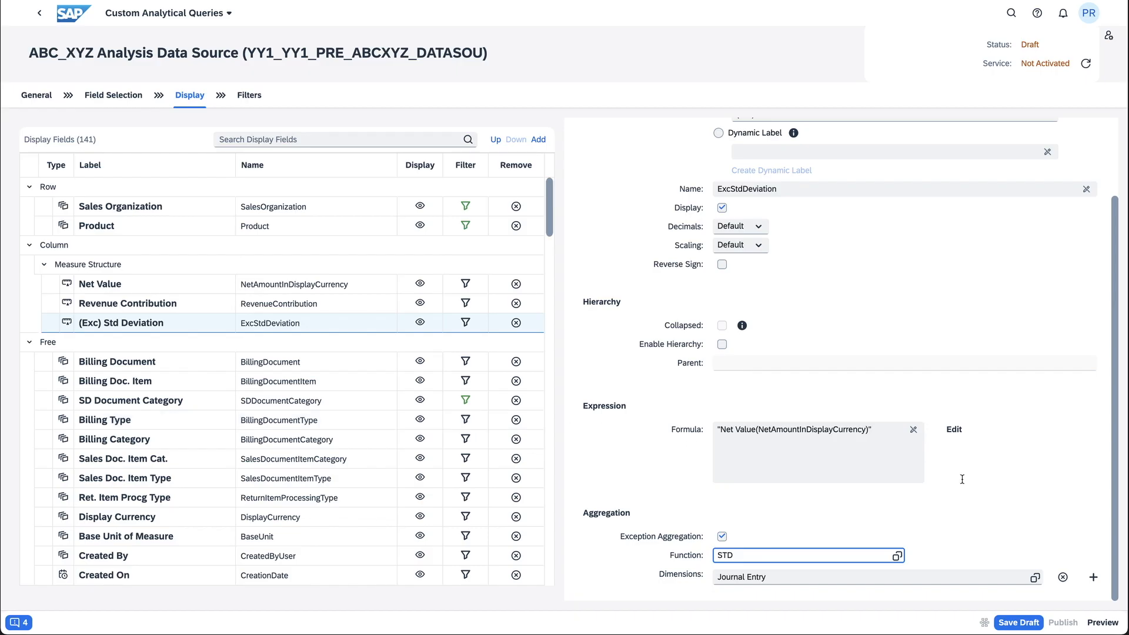
{"action": "left_click", "coordinate": [1035, 579]}
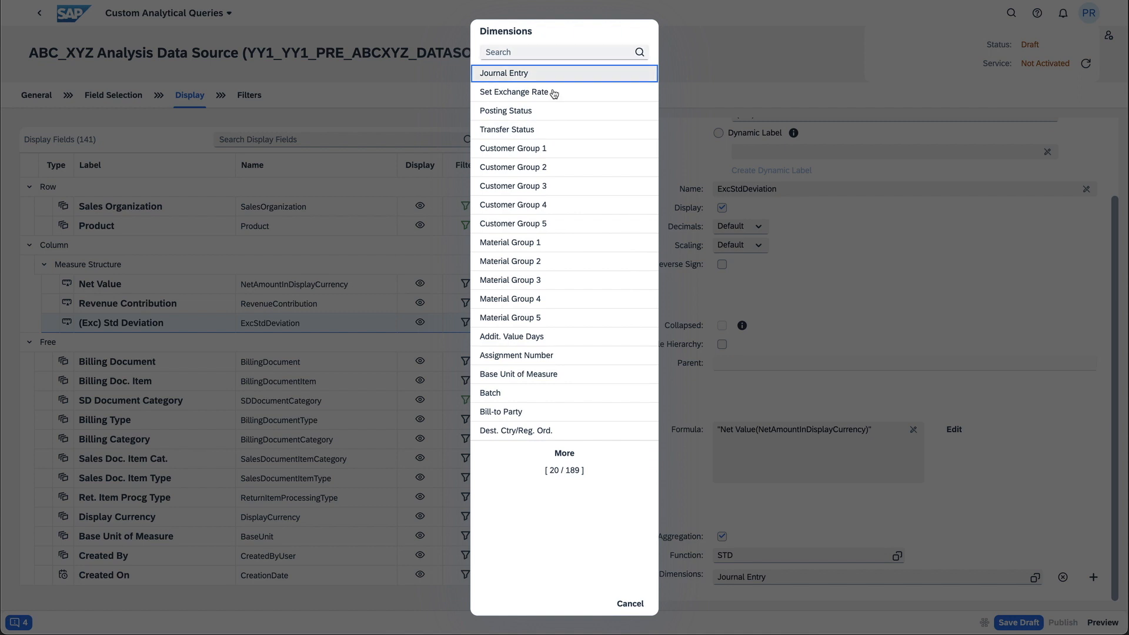
{"action": "left_click", "coordinate": [536, 52]}
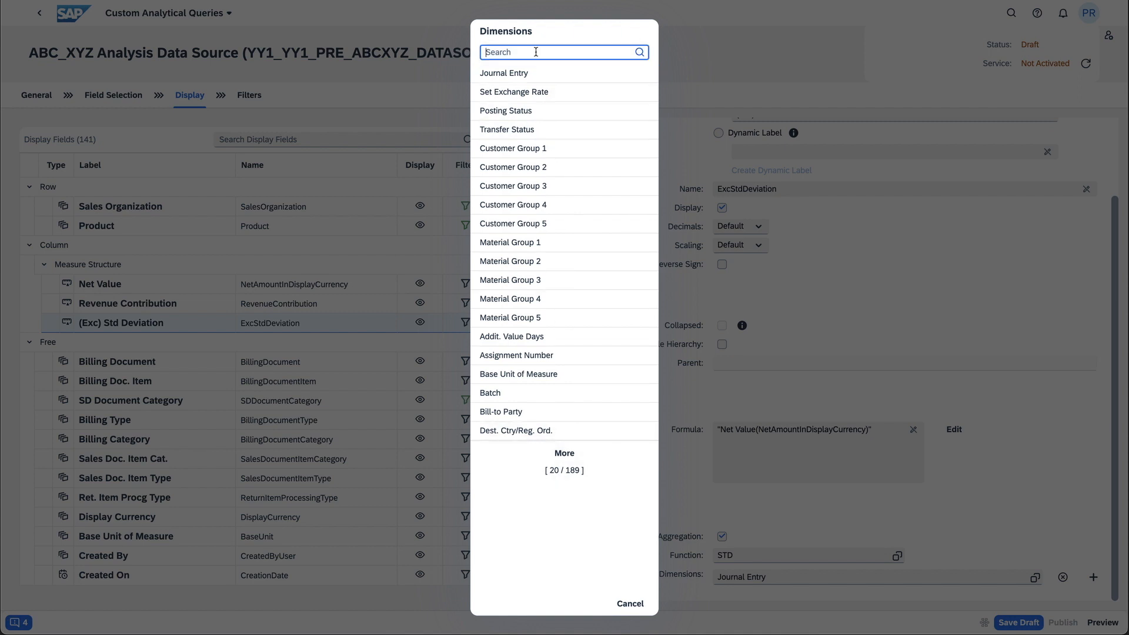
{"action": "type", "text": "creation"}
{"action": "key", "text": "Return"}
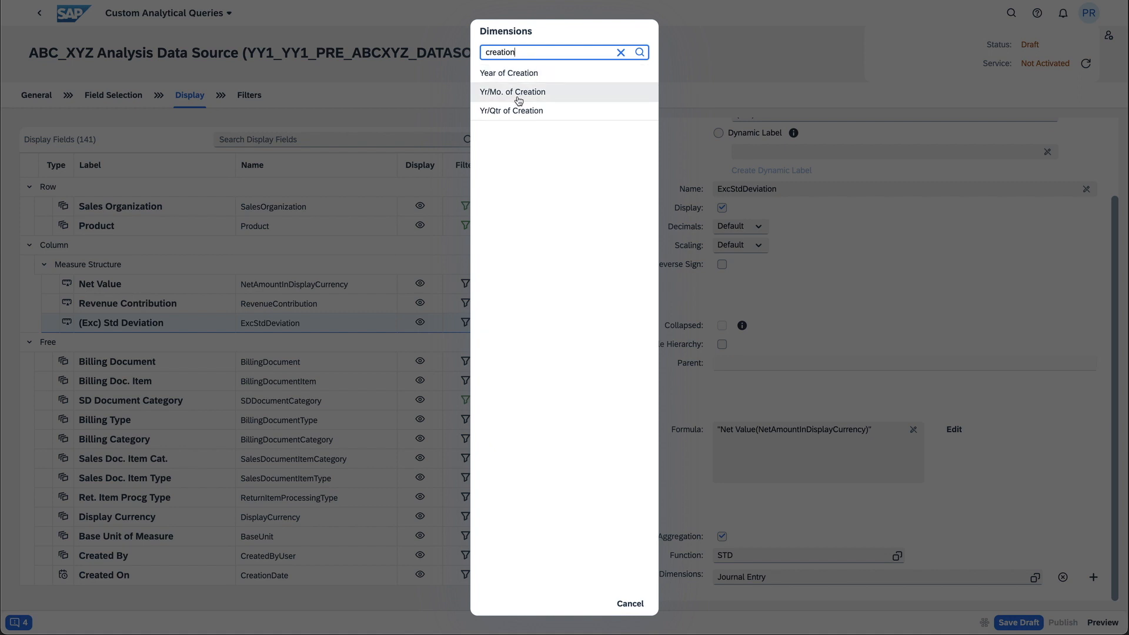
{"action": "left_click", "coordinate": [543, 95]}
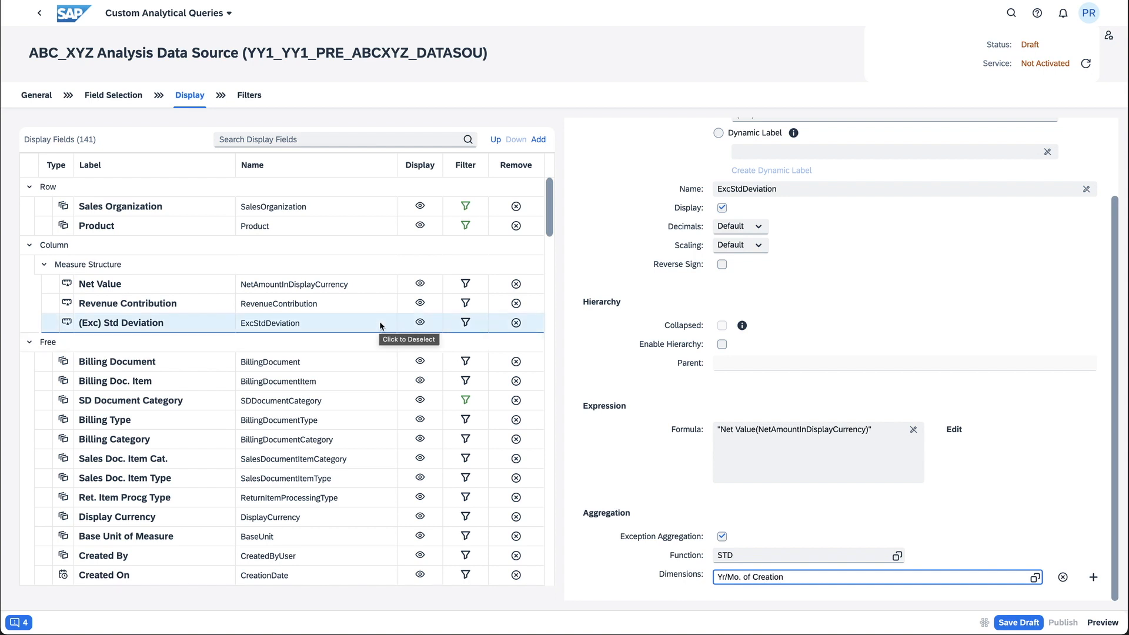
Add a calculated measure labelled "(Exc) Average" and open its properties
{"action": "left_click", "coordinate": [538, 141]}
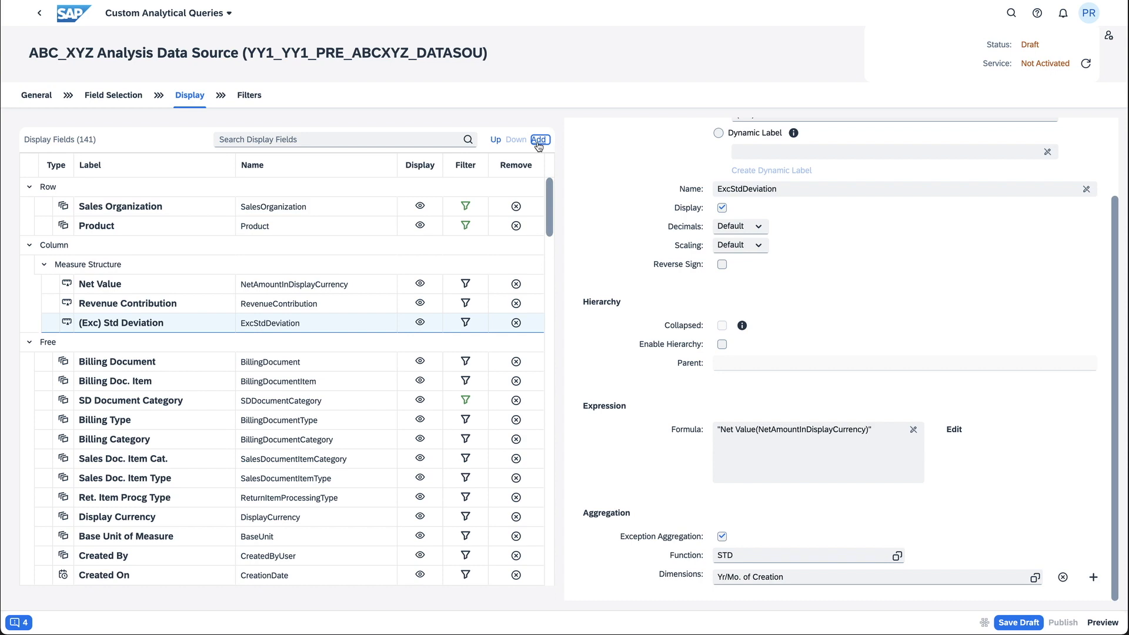
{"action": "left_click", "coordinate": [529, 177]}
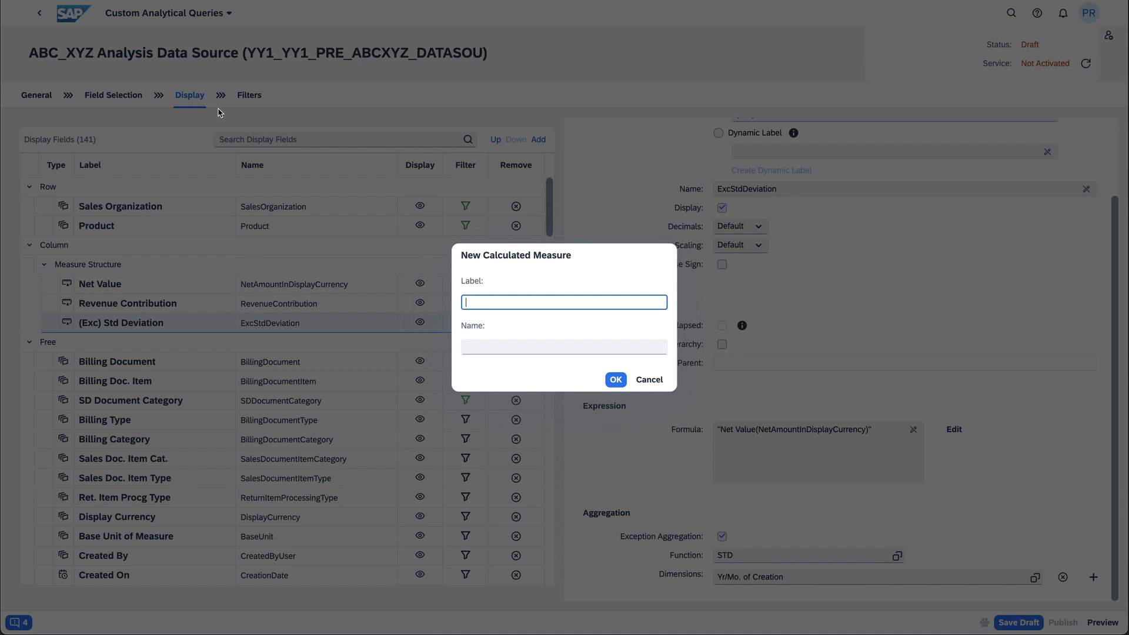
{"action": "type", "text": "(Exc) Average"}
{"action": "left_click", "coordinate": [616, 380]}
{"action": "left_click", "coordinate": [116, 343]}
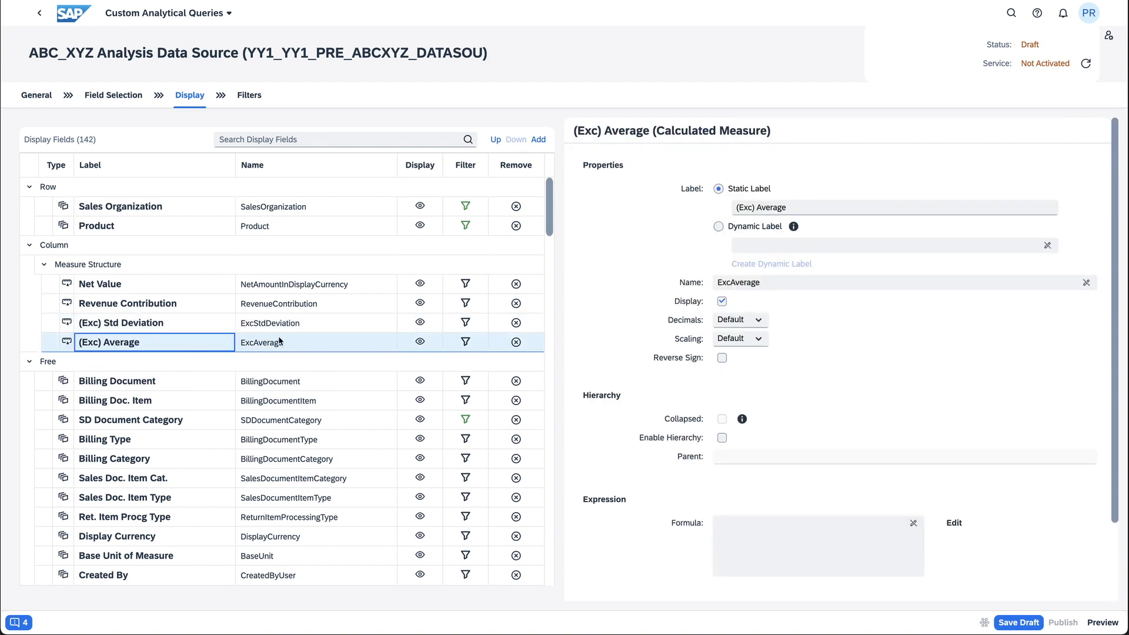
Set the (Exc) Average formula to "Net Value(NetAmountInDisplayCurrency)" and apply the expression
{"action": "scroll", "coordinate": [712, 396], "scroll_direction": "down", "scroll_amount": 2}
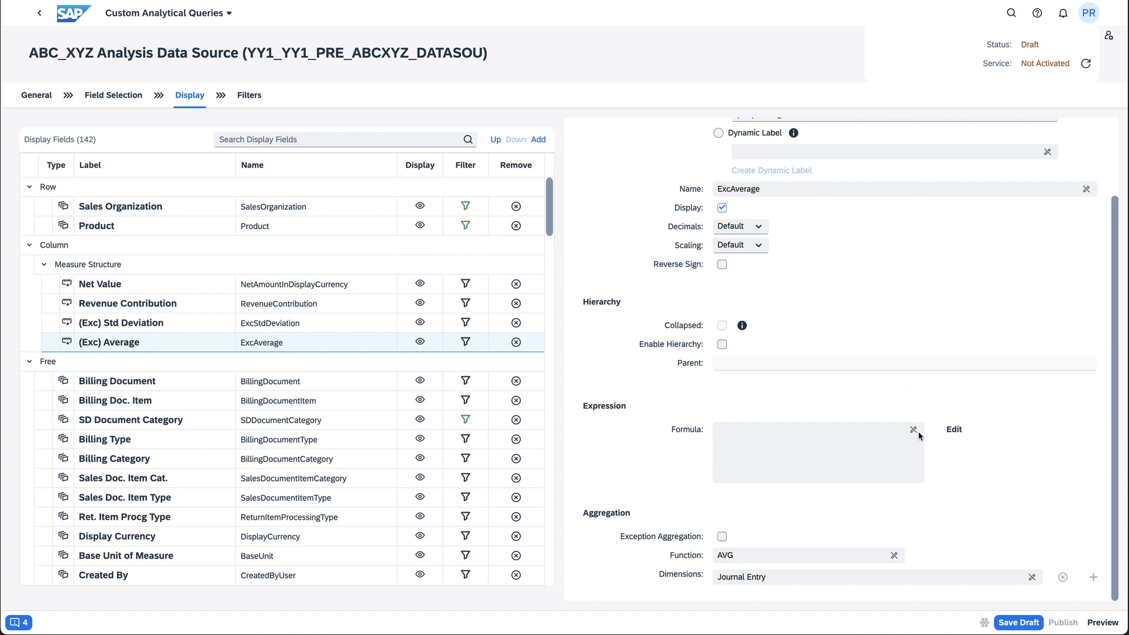
{"action": "left_click", "coordinate": [956, 431]}
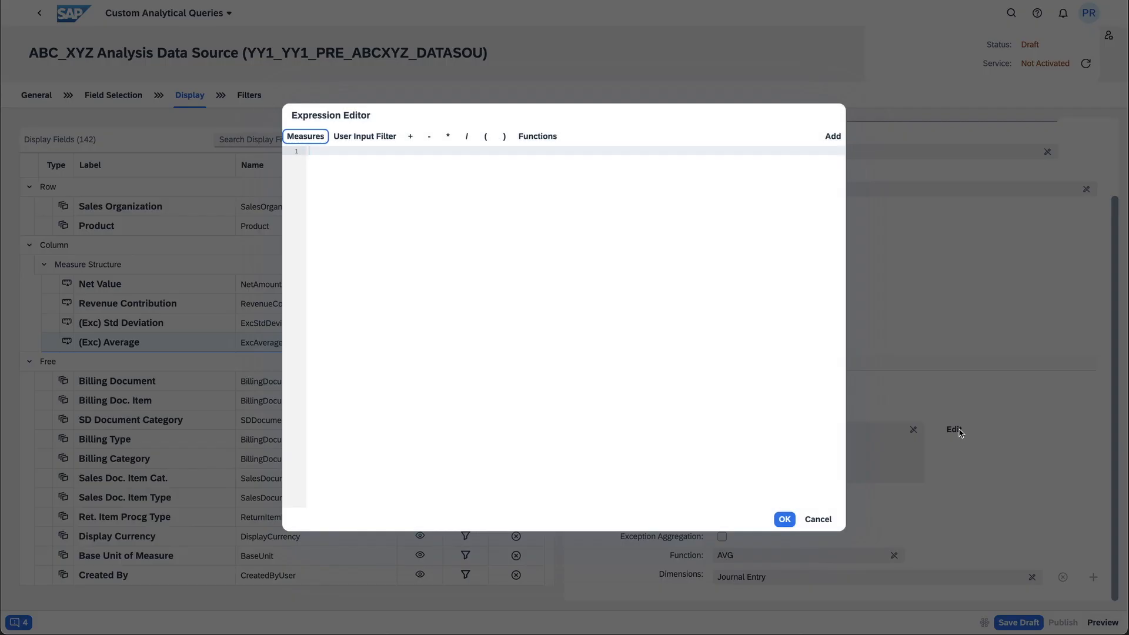
{"action": "left_click", "coordinate": [480, 219]}
{"action": "type", "text": "net"}
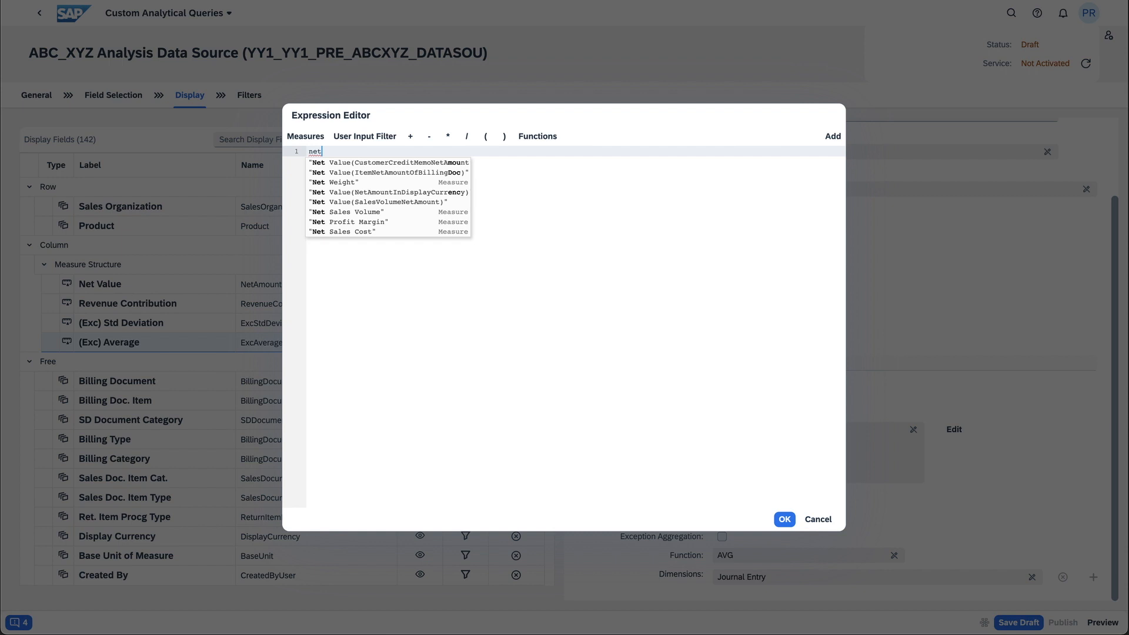
{"action": "left_click", "coordinate": [384, 193]}
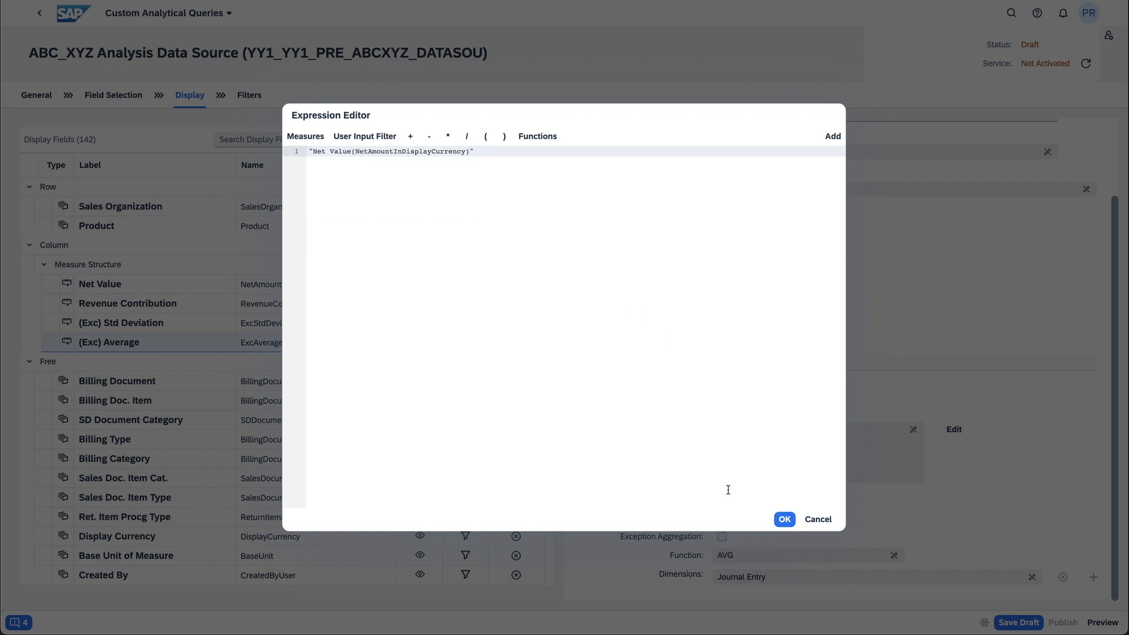
{"action": "left_click", "coordinate": [785, 519]}
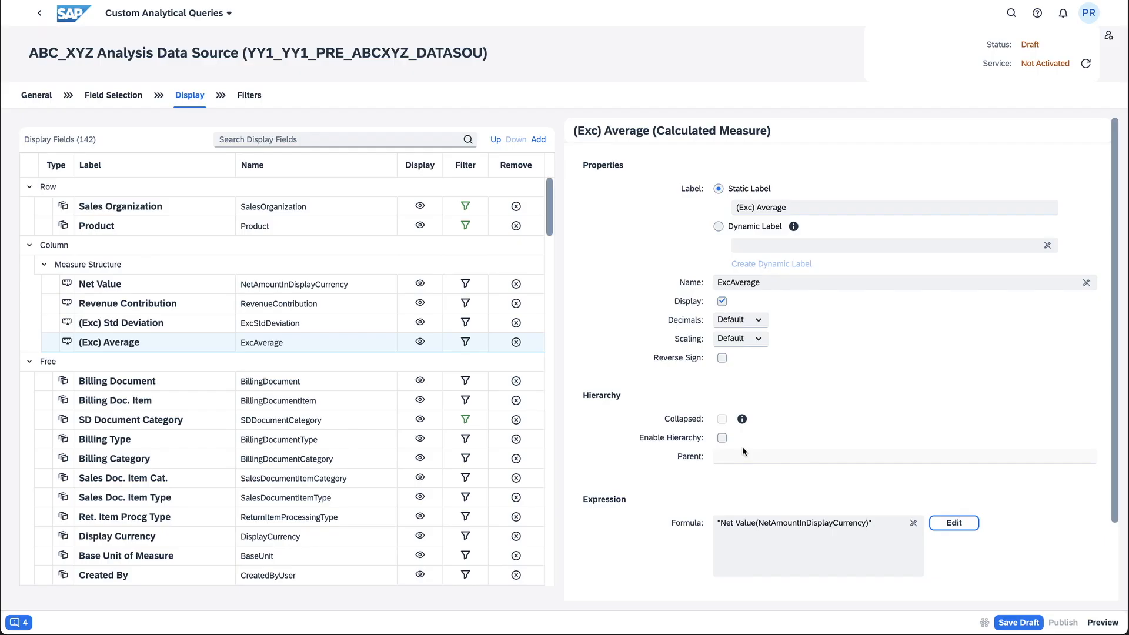
Enable exception aggregation for (Exc) Average with the AVG function and Yr/Mo. of Creation as its dimension
{"action": "scroll", "coordinate": [742, 447], "scroll_direction": "down", "scroll_amount": 2}
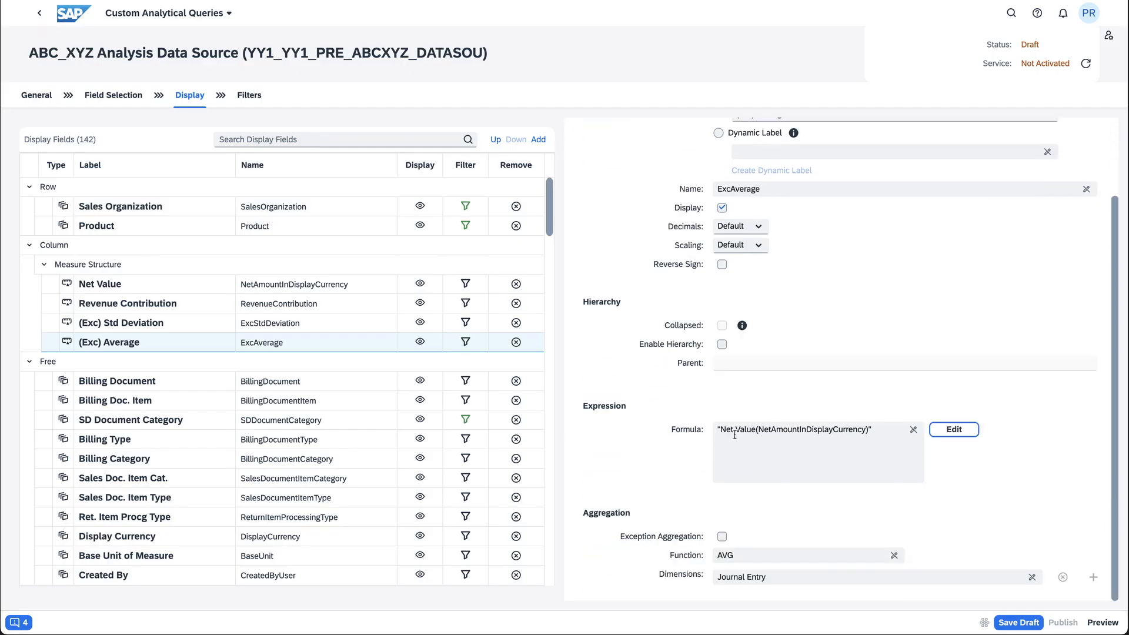
{"action": "left_click", "coordinate": [722, 536]}
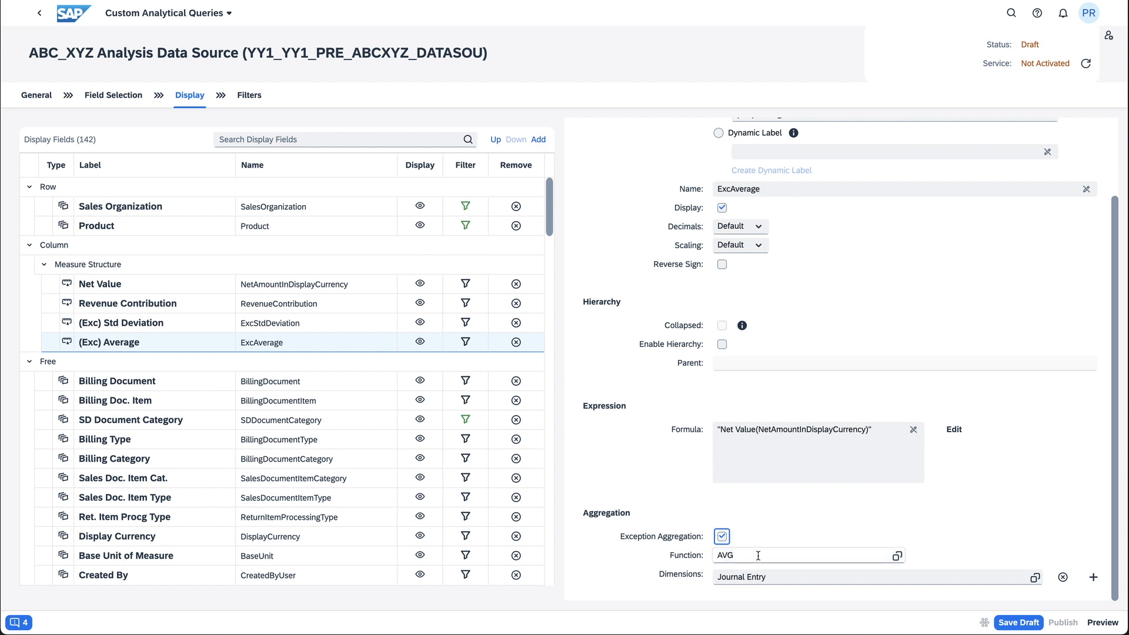
{"action": "left_click", "coordinate": [896, 556]}
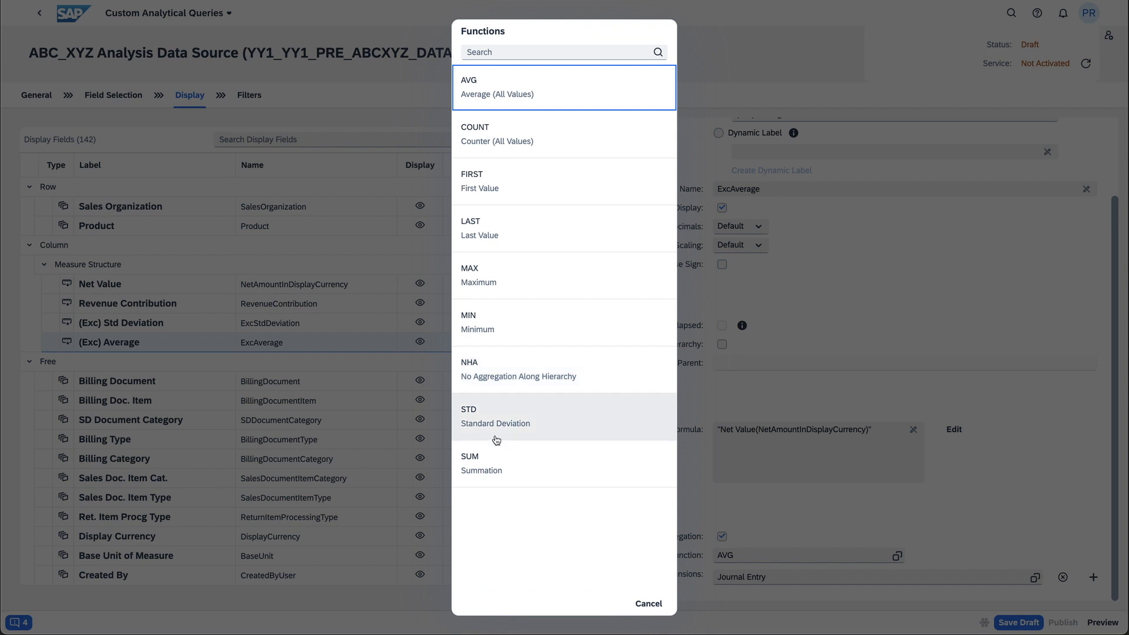
{"action": "left_click", "coordinate": [516, 88]}
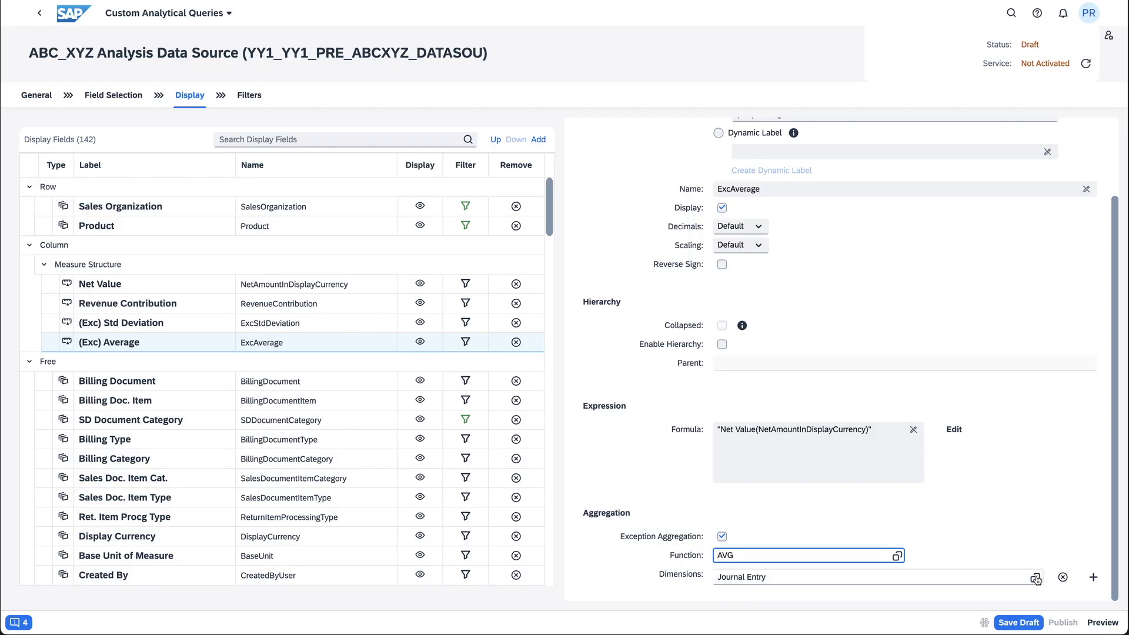
{"action": "left_click", "coordinate": [1035, 579]}
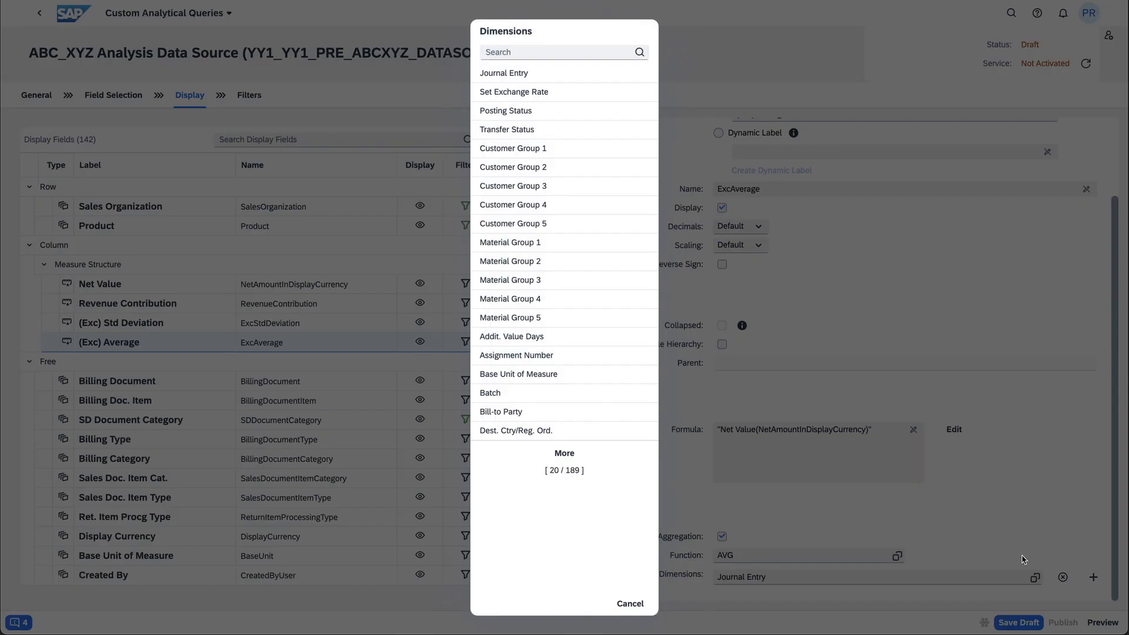
{"action": "type", "text": "creatio"}
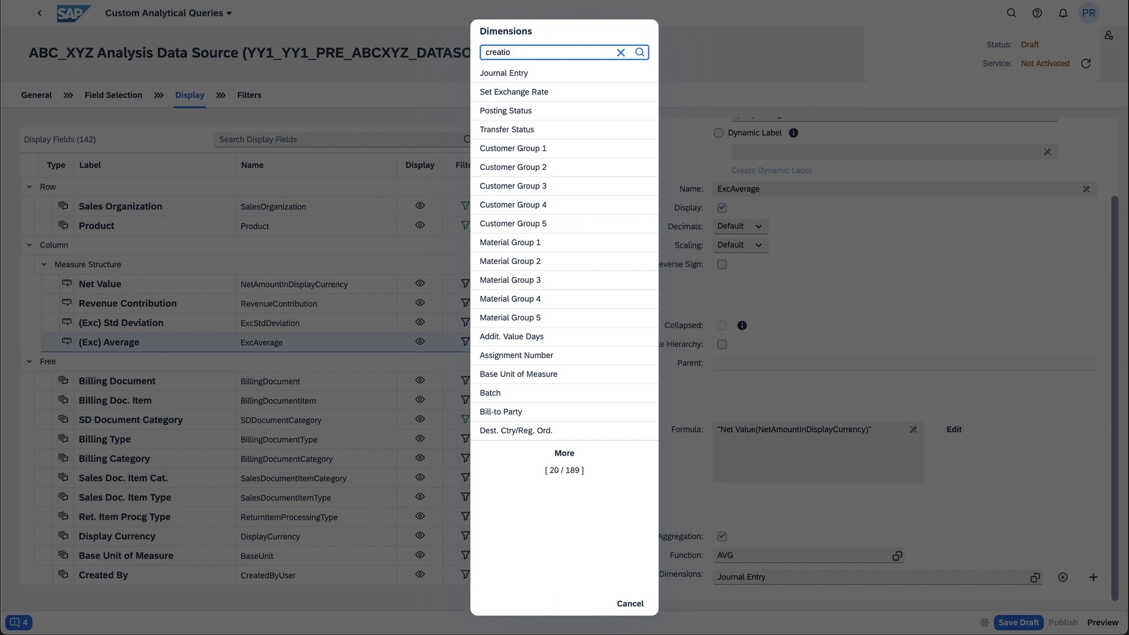
{"action": "key", "text": "Return"}
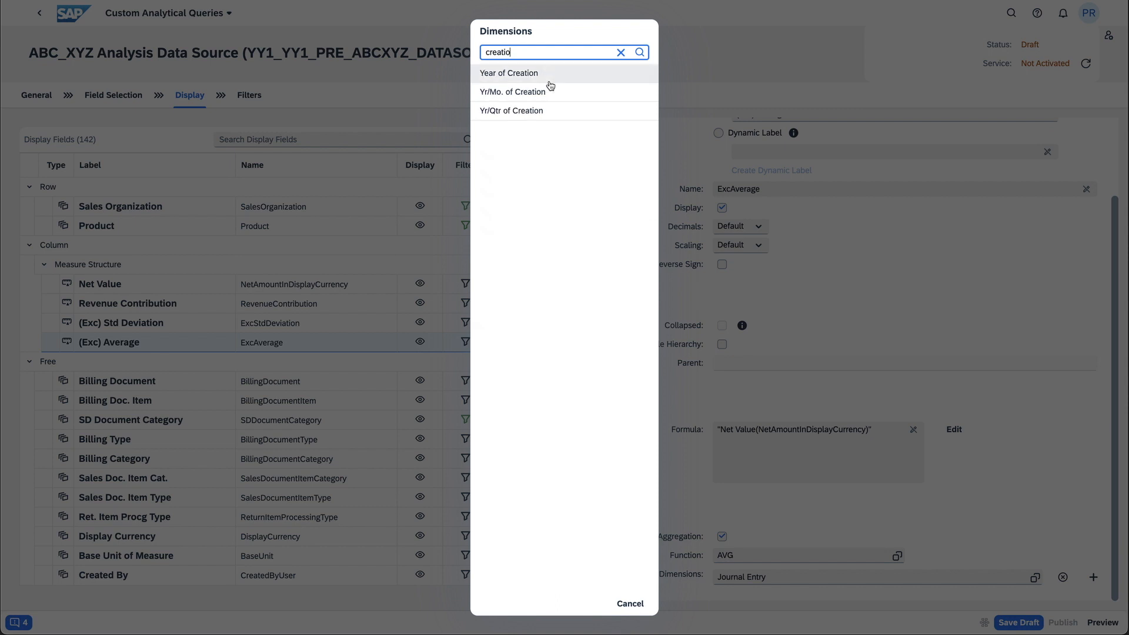
{"action": "left_click", "coordinate": [545, 92]}
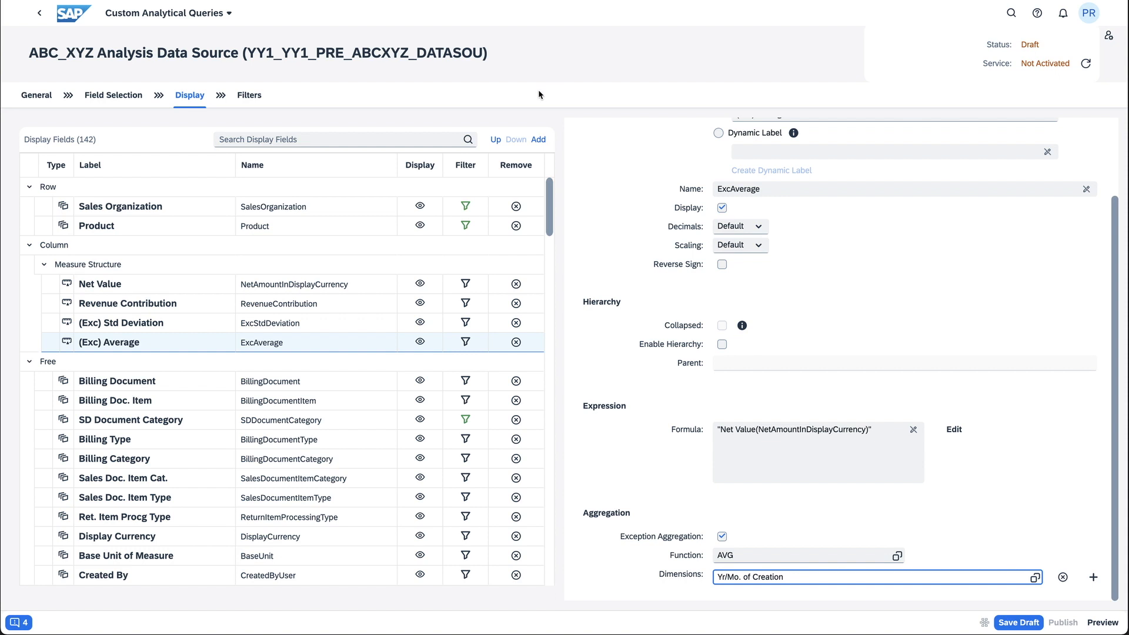
Add a calculated measure labelled "Coeff. Of Variation" and save the query as a draft
{"action": "left_click", "coordinate": [539, 140]}
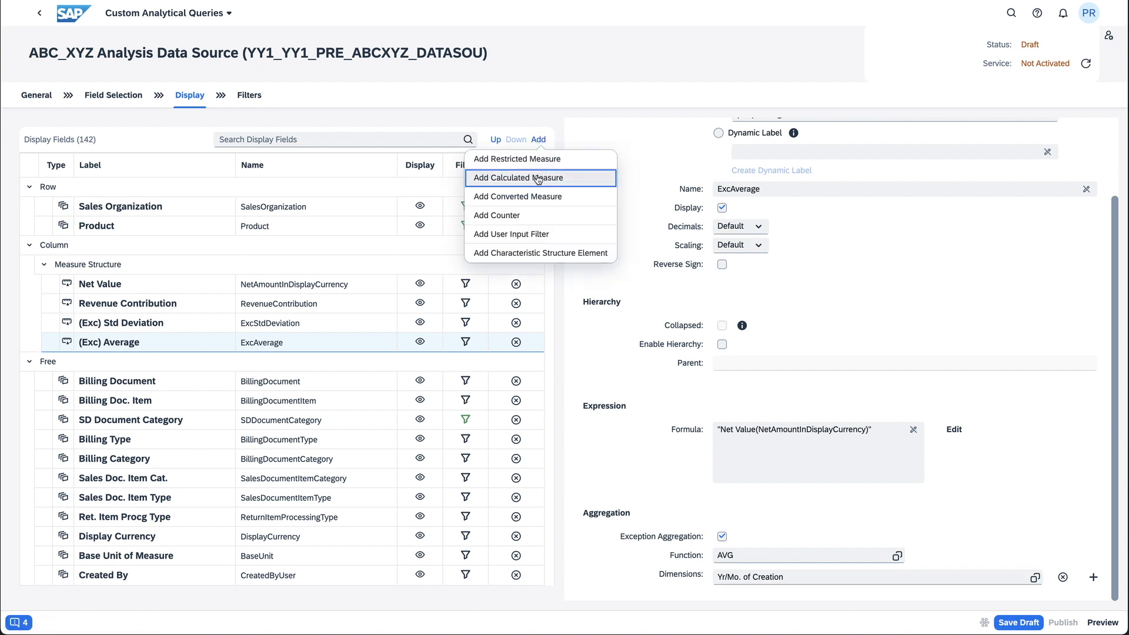
{"action": "left_click", "coordinate": [538, 179]}
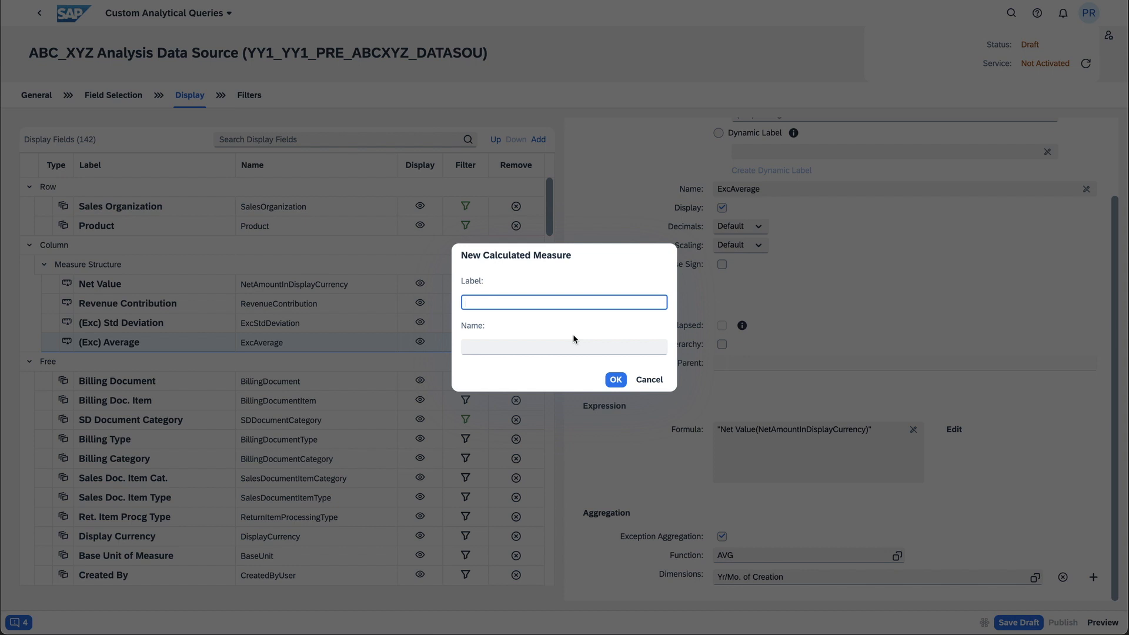
{"action": "type", "text": "Coeff. Of Variation"}
{"action": "left_click", "coordinate": [613, 379]}
{"action": "left_click", "coordinate": [344, 362]}
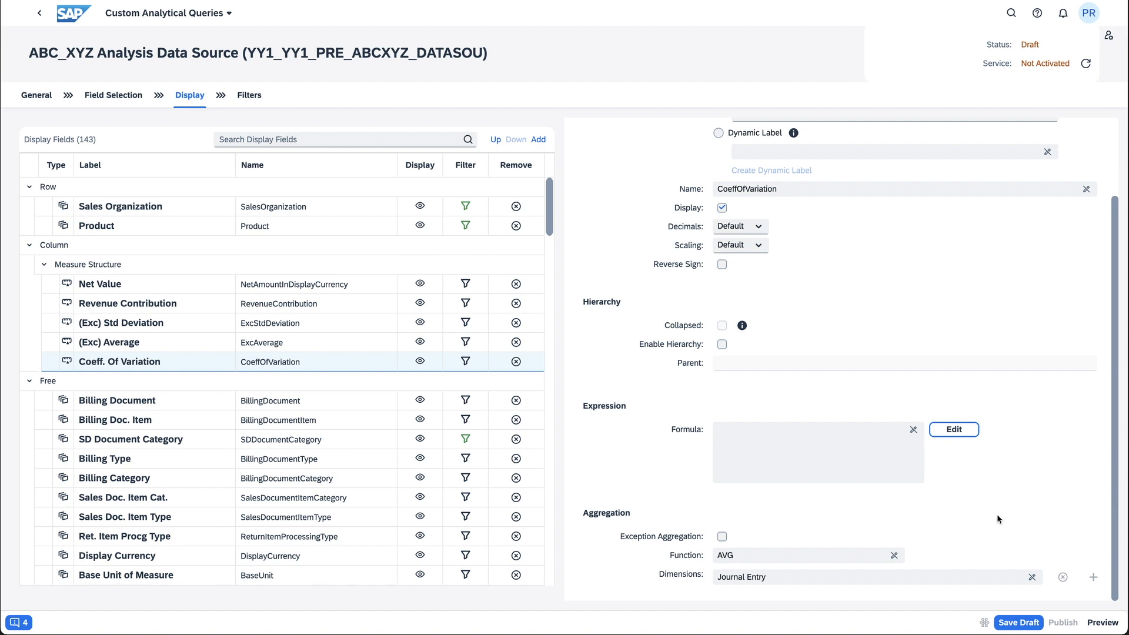
{"action": "left_click", "coordinate": [1019, 622]}
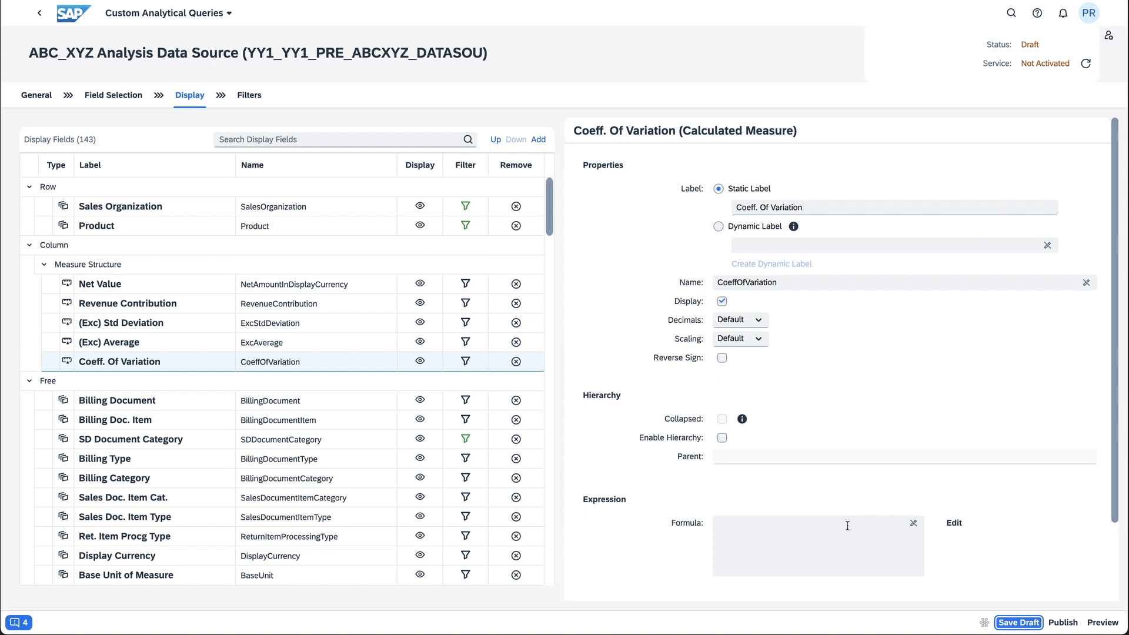
Set the Coeff. Of Variation formula to "(Exc) Std Deviation" / "(Exc) Average" and apply the expression
{"action": "left_click", "coordinate": [954, 523]}
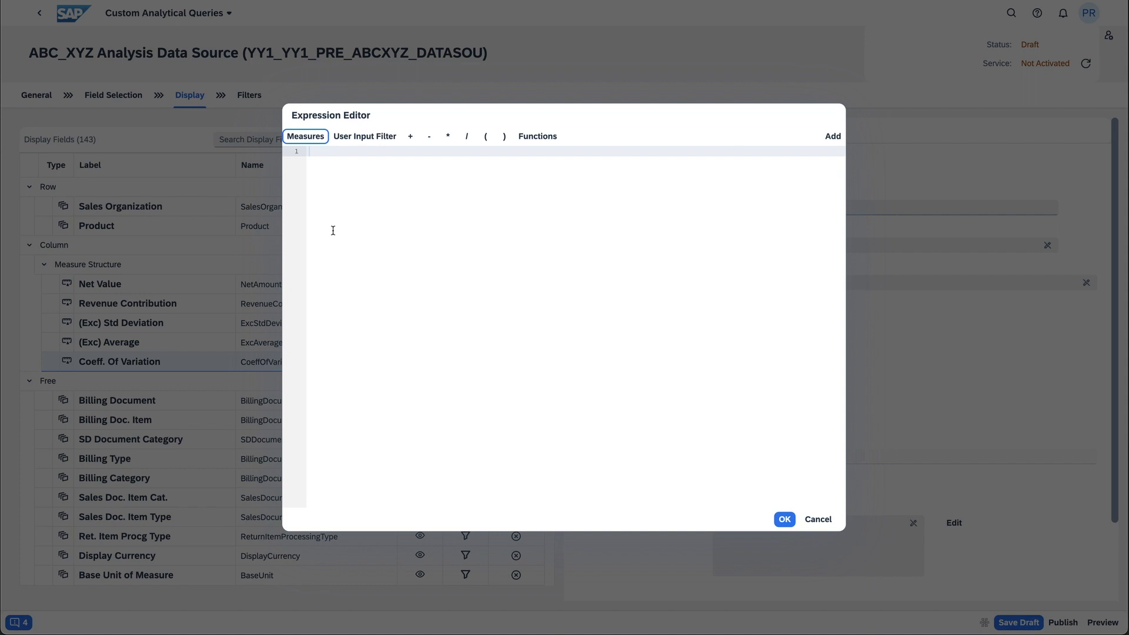
{"action": "left_click", "coordinate": [315, 143]}
{"action": "scroll", "coordinate": [323, 249], "scroll_direction": "down", "scroll_amount": 5}
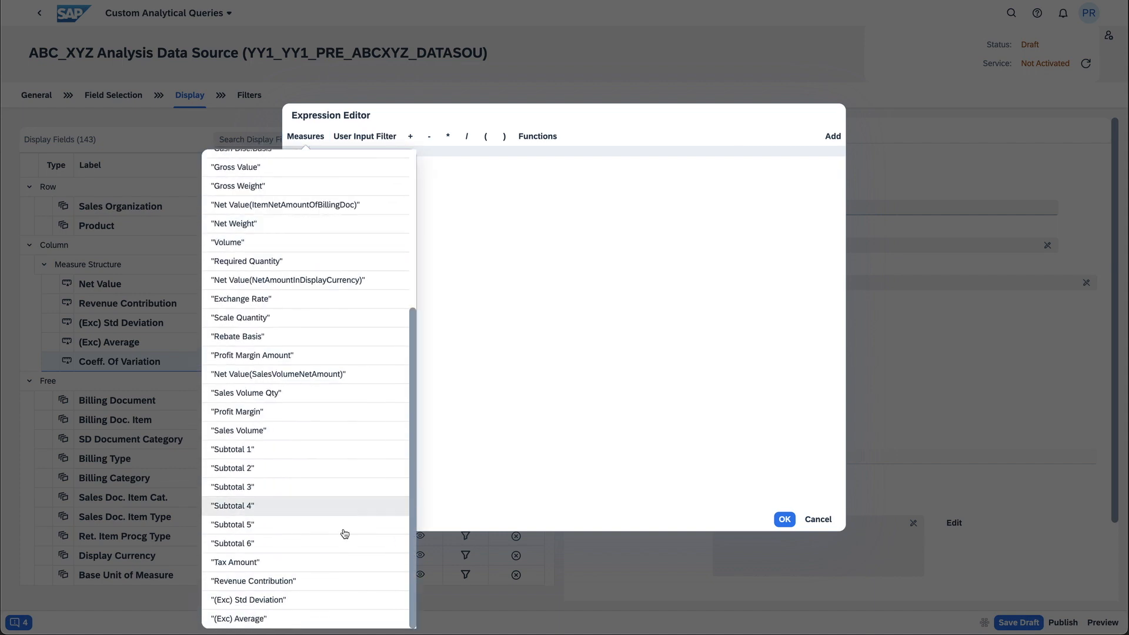
{"action": "left_click", "coordinate": [259, 600]}
{"action": "type", "text": "/"}
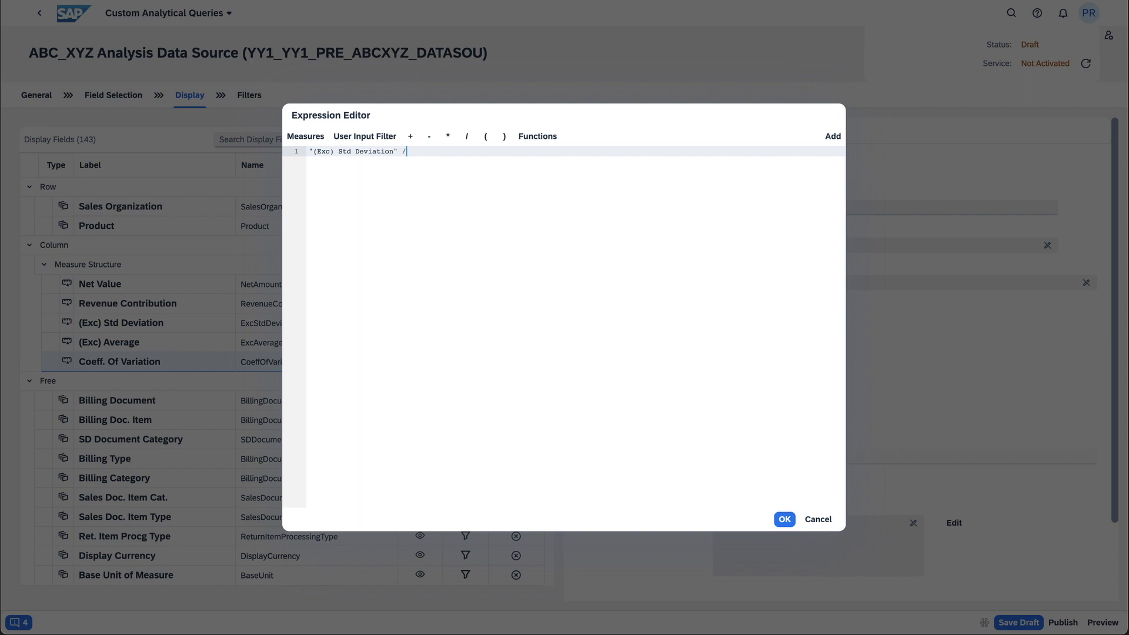
{"action": "left_click", "coordinate": [305, 136]}
{"action": "scroll", "coordinate": [250, 518], "scroll_direction": "down", "scroll_amount": 5}
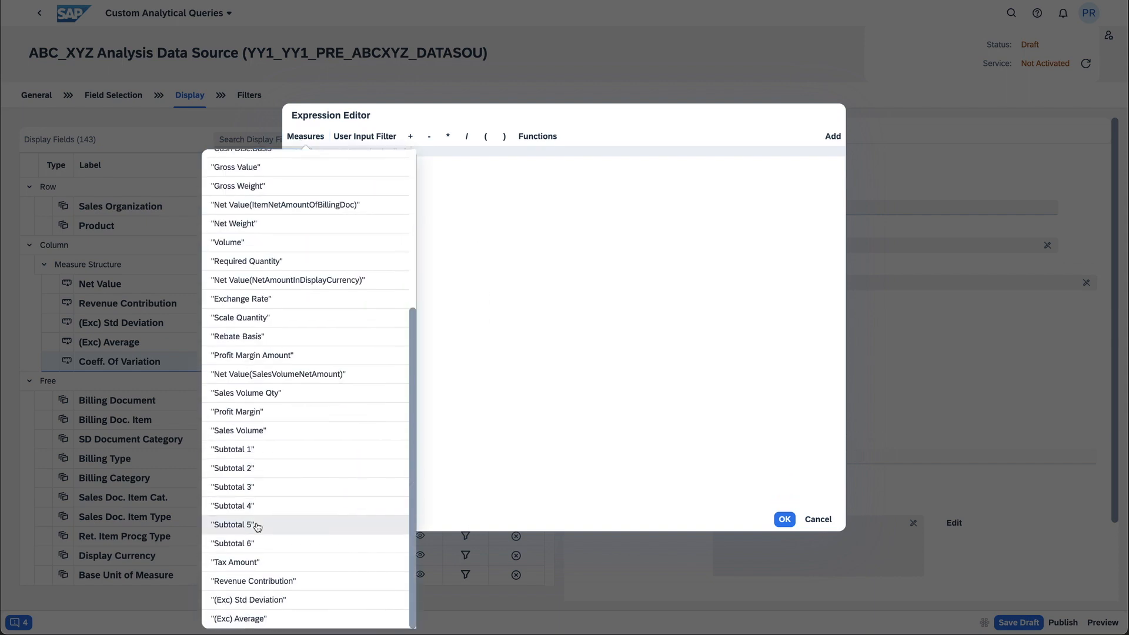
{"action": "left_click", "coordinate": [245, 617]}
{"action": "left_click", "coordinate": [785, 521]}
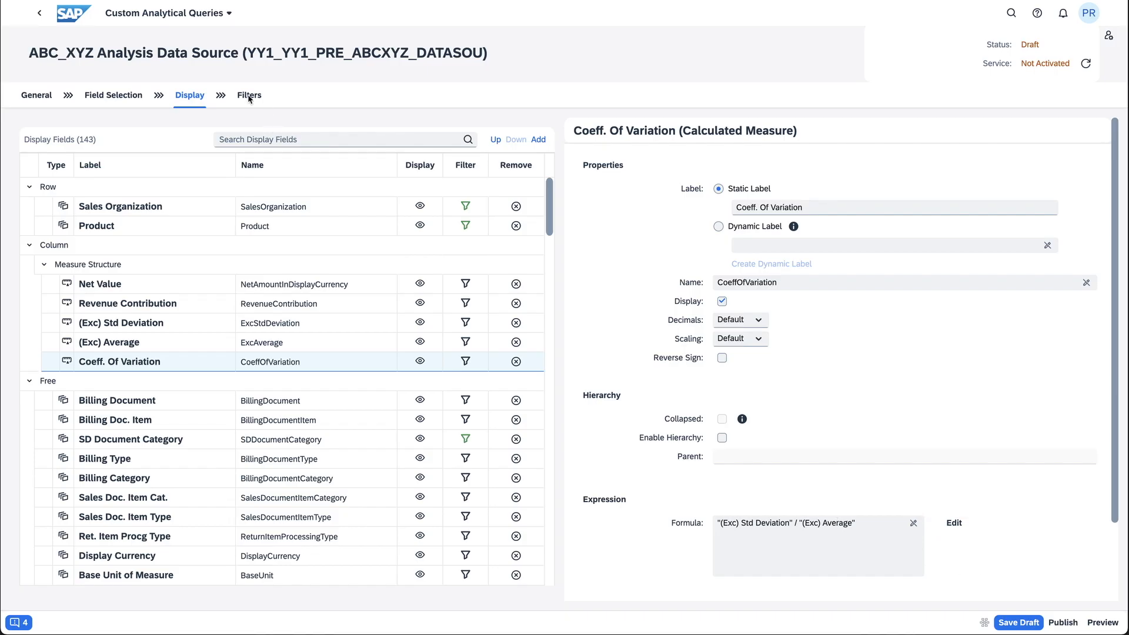
Give Yr/Mo. of Creation a user input filter with selection type Interval and multiple selection enabled
{"action": "left_click", "coordinate": [248, 99]}
{"action": "left_click", "coordinate": [248, 96]}
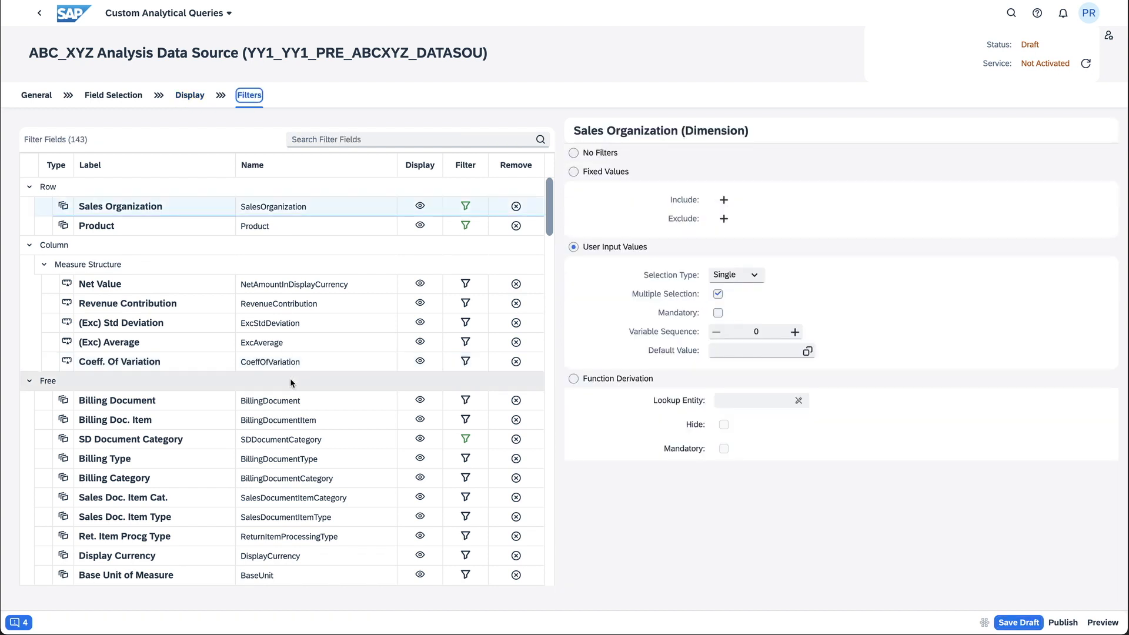
{"action": "left_click", "coordinate": [548, 361]}
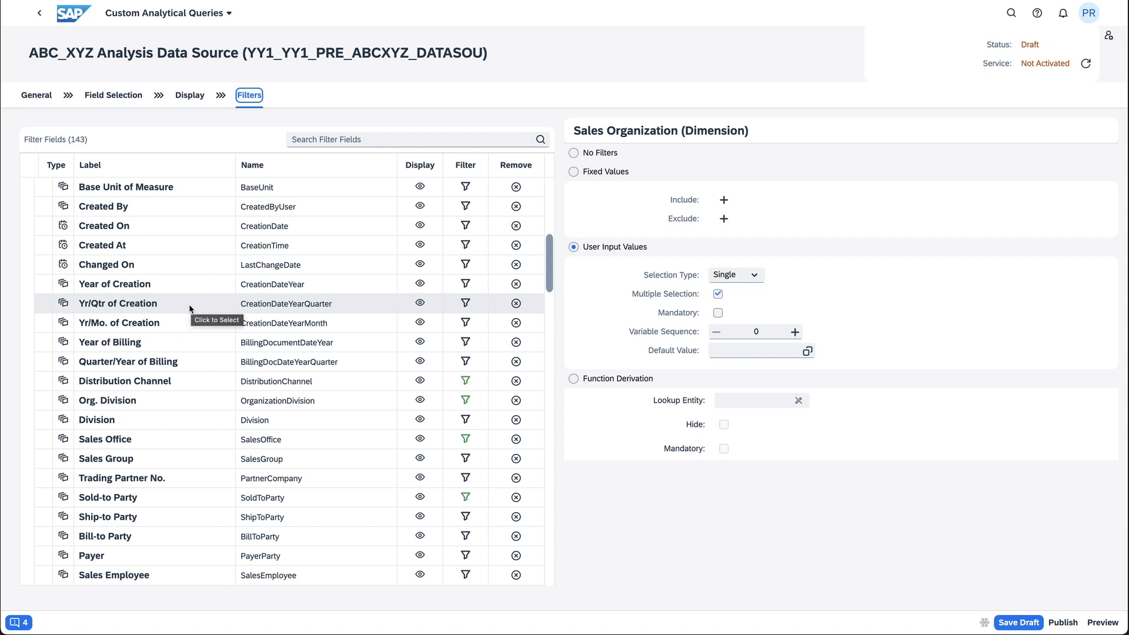
{"action": "left_click", "coordinate": [207, 323]}
{"action": "left_click", "coordinate": [577, 248]}
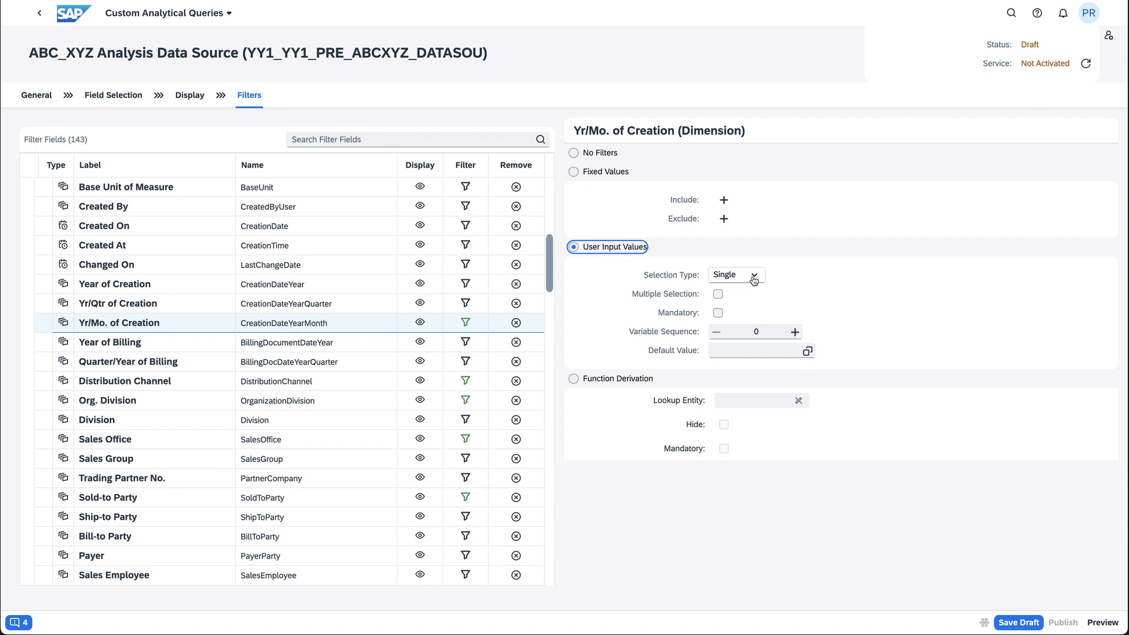
{"action": "left_click", "coordinate": [738, 281]}
{"action": "left_click", "coordinate": [753, 311]}
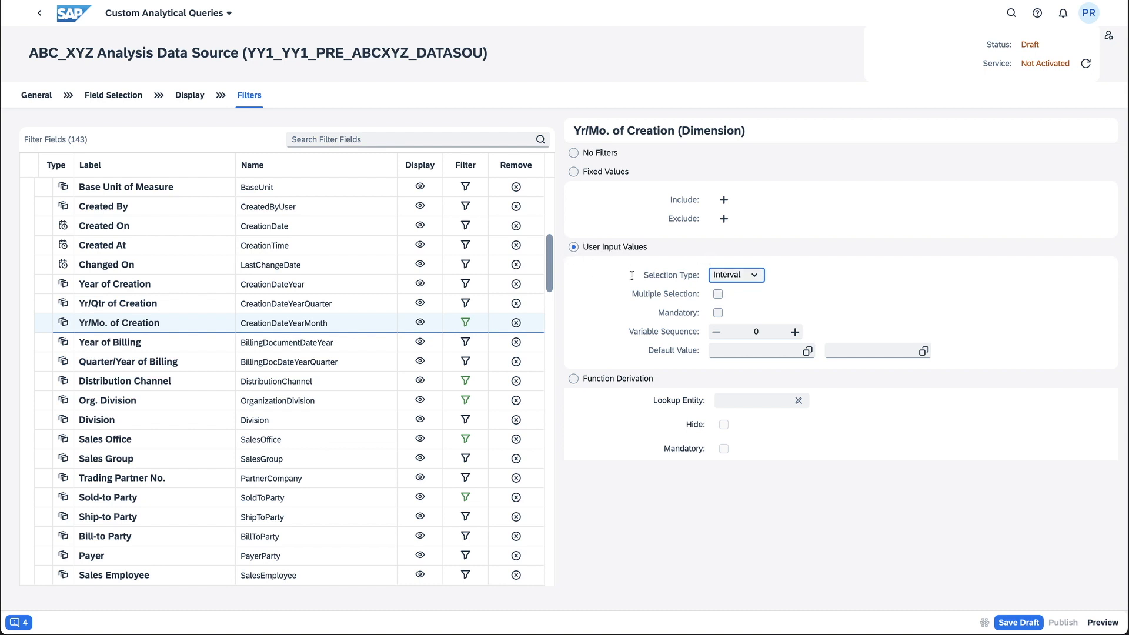
{"action": "left_click", "coordinate": [718, 294]}
Save and publish the ABC_XYZ Analysis Data Source query, and open its preview
{"action": "left_click", "coordinate": [1029, 624]}
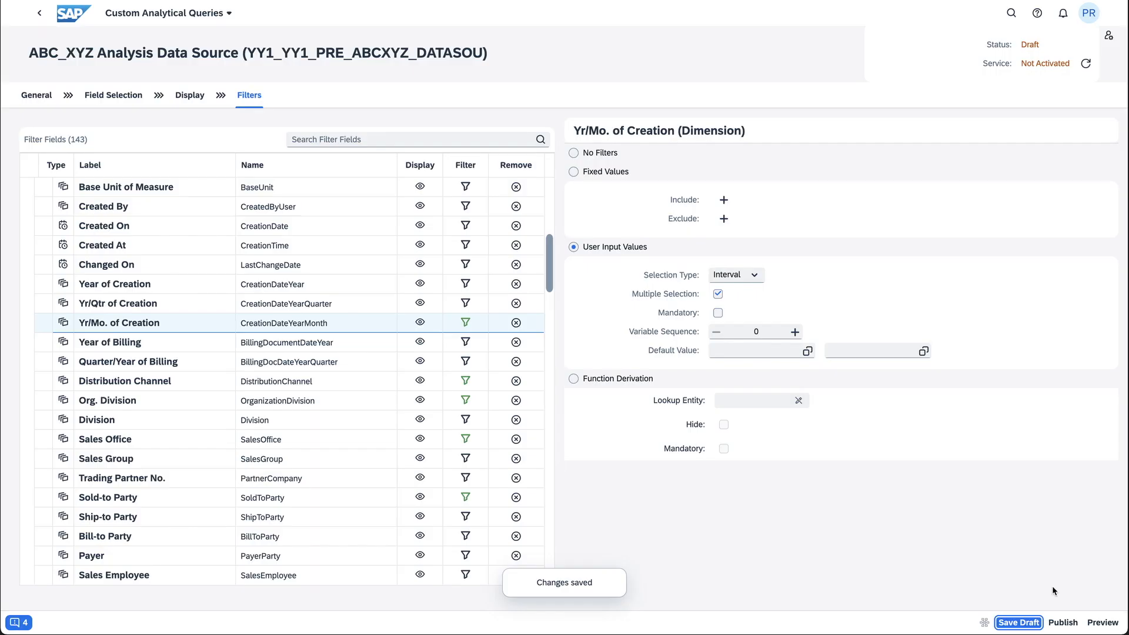
{"action": "left_click", "coordinate": [1063, 623]}
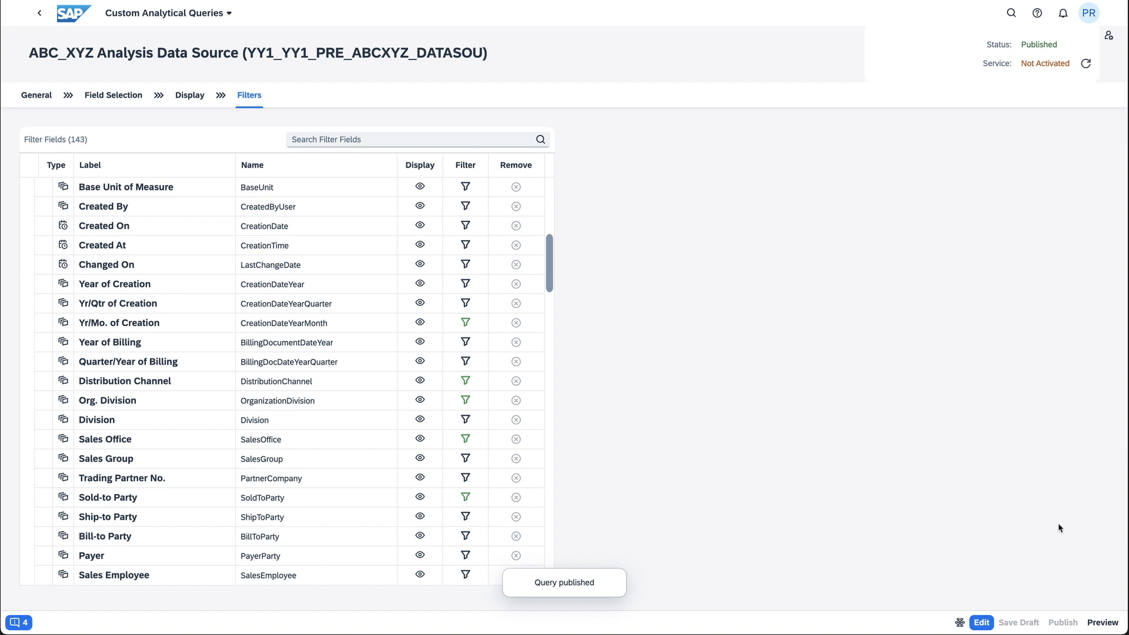
{"action": "left_click", "coordinate": [1100, 623]}
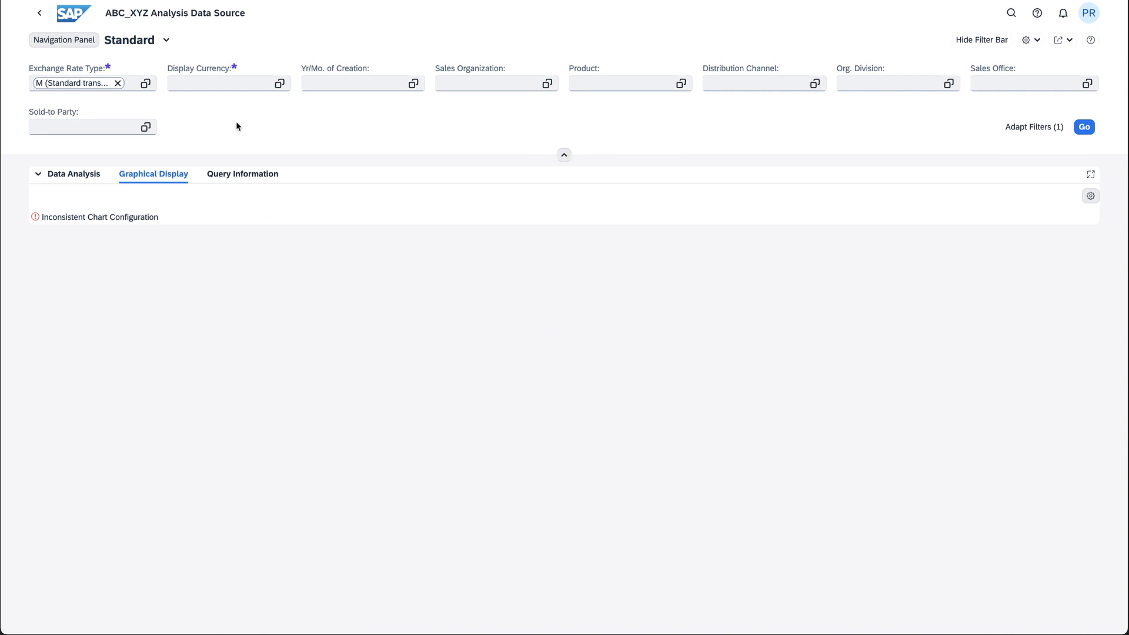
Run the query preview with display currency USD and sales organization 1710
{"action": "left_click", "coordinate": [217, 87]}
{"action": "type", "text": "USD"}
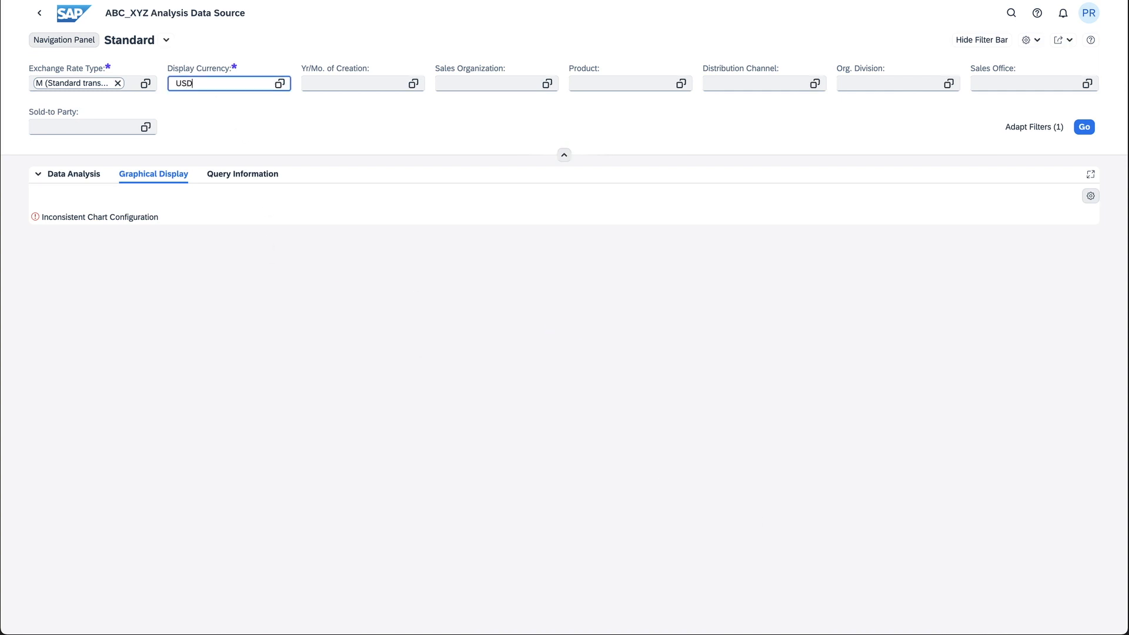
{"action": "key", "text": "Tab"}
{"action": "key", "text": "Tab"}
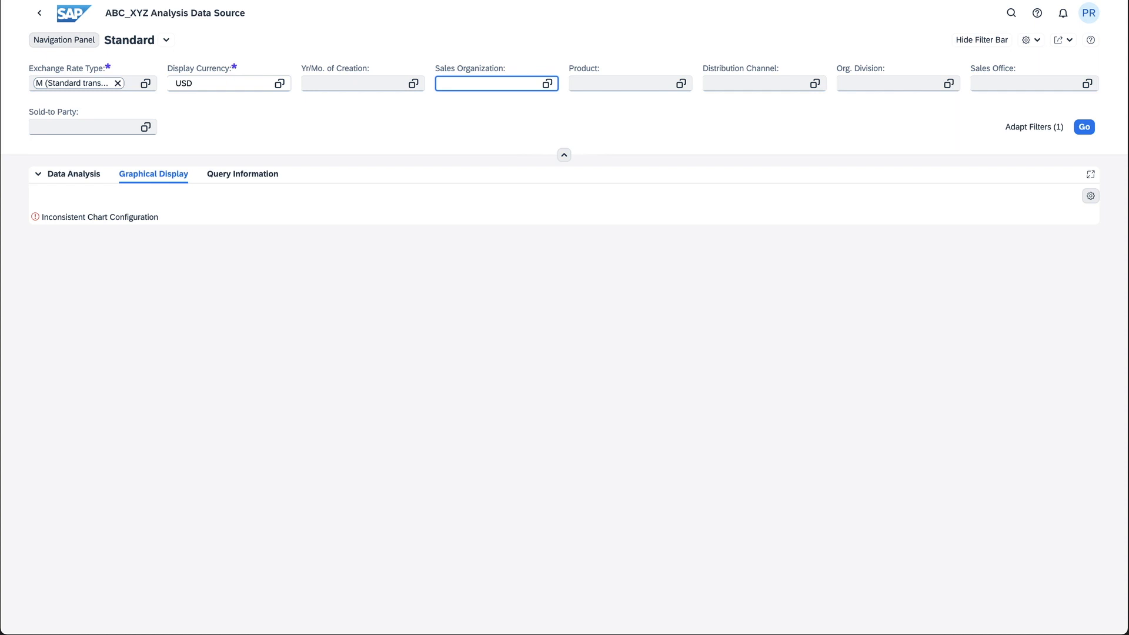
{"action": "type", "text": "1710"}
{"action": "key", "text": "Return"}
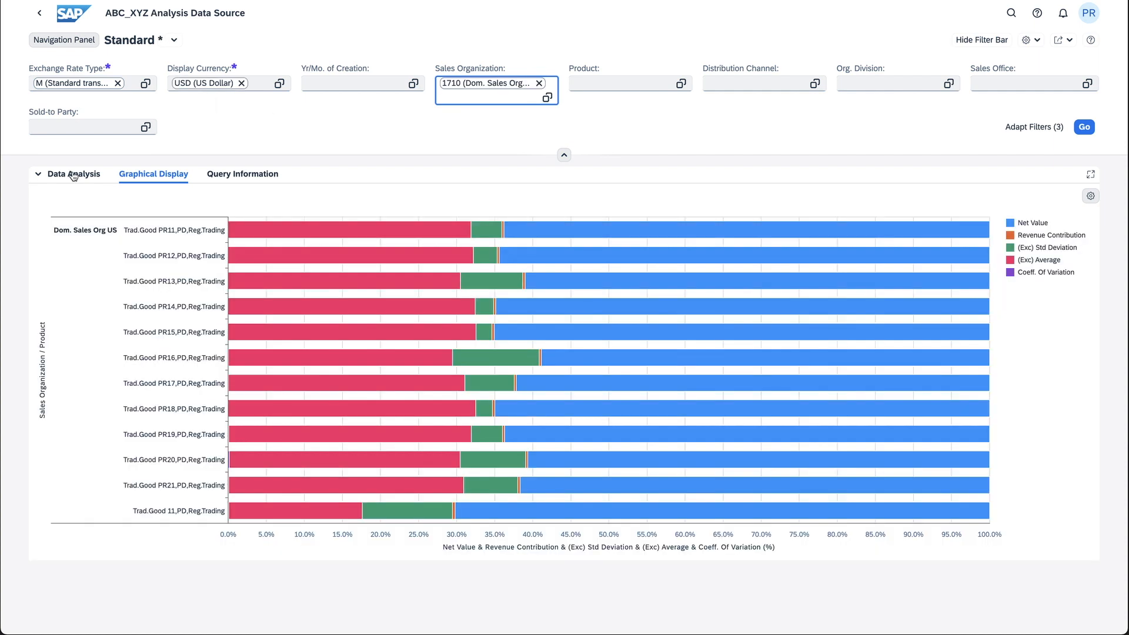
Show the preview results as a data analysis table and sort it by Net Value in descending order
{"action": "left_click", "coordinate": [64, 175]}
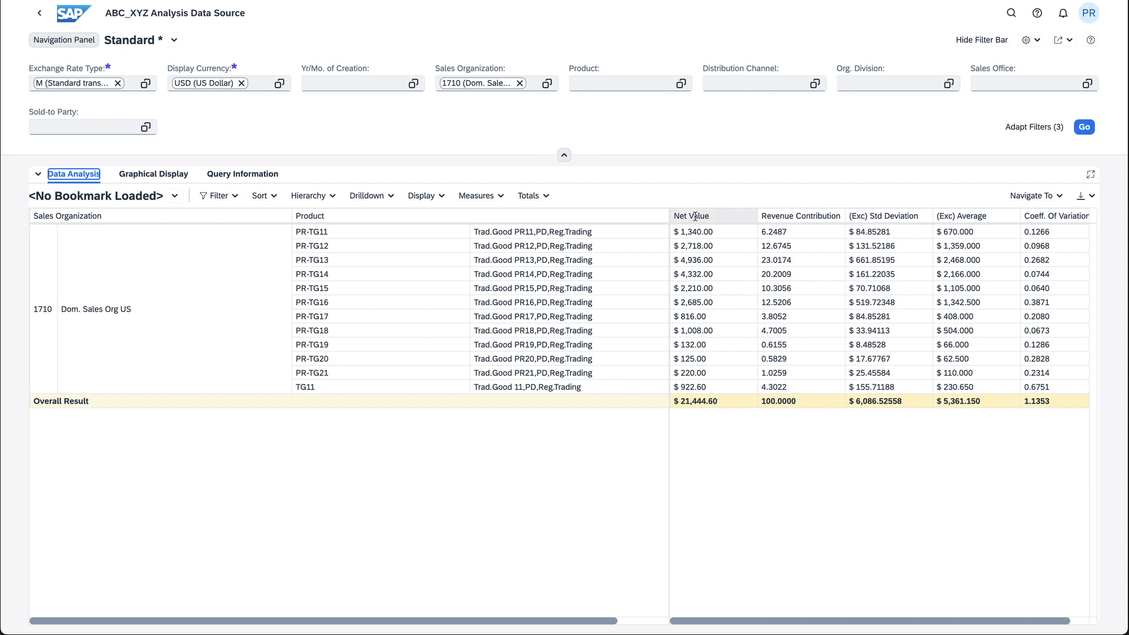
{"action": "left_click", "coordinate": [725, 222]}
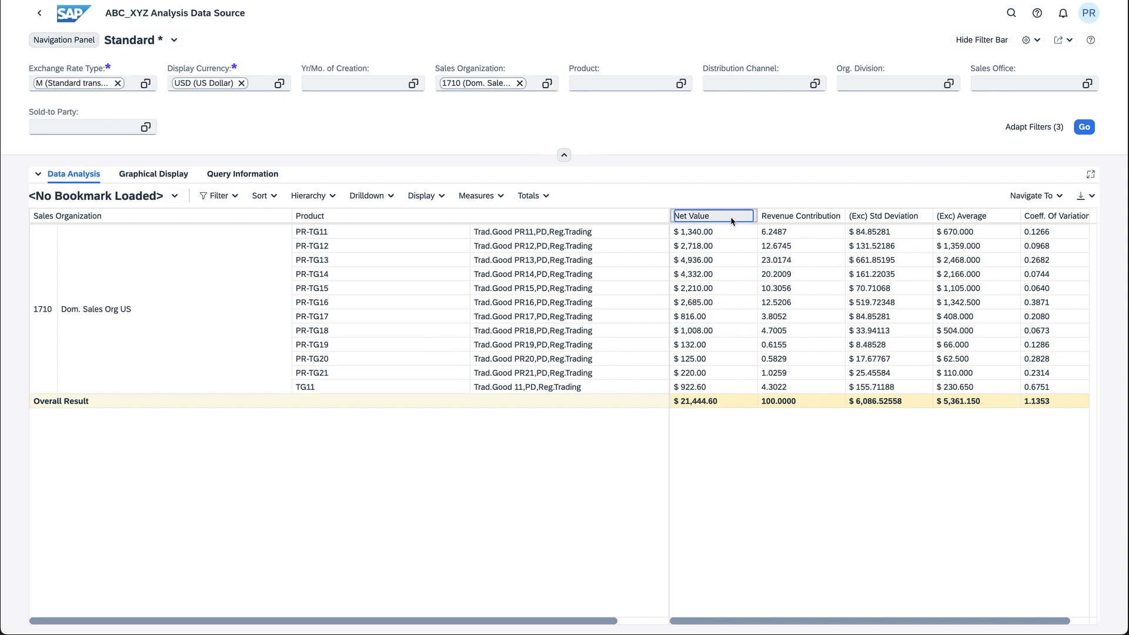
{"action": "left_click", "coordinate": [260, 197]}
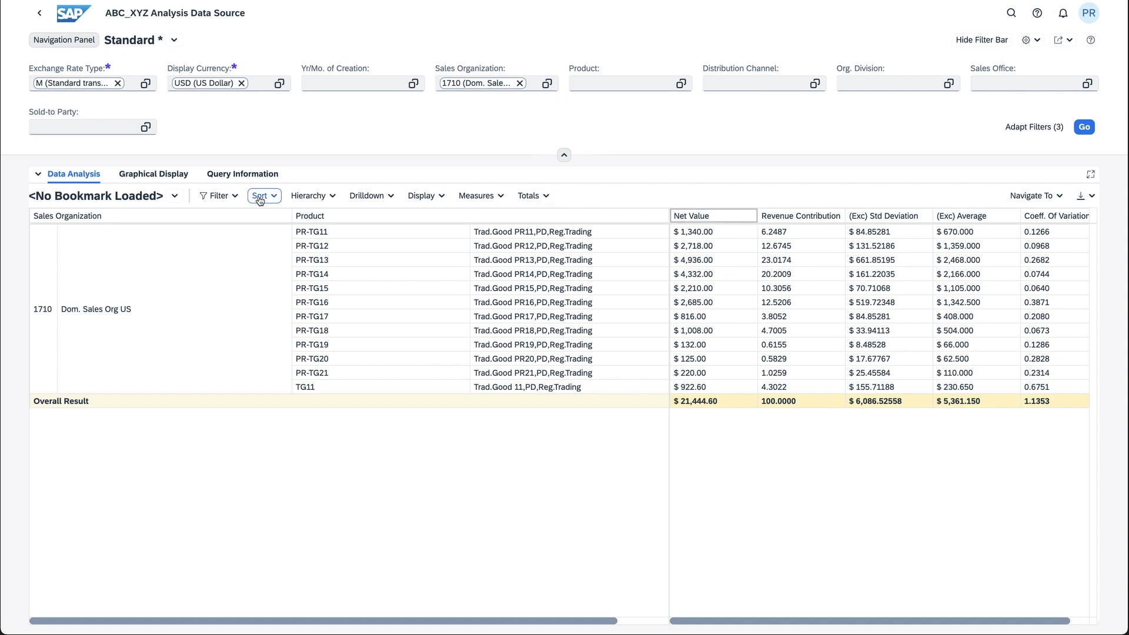
{"action": "left_click", "coordinate": [328, 323]}
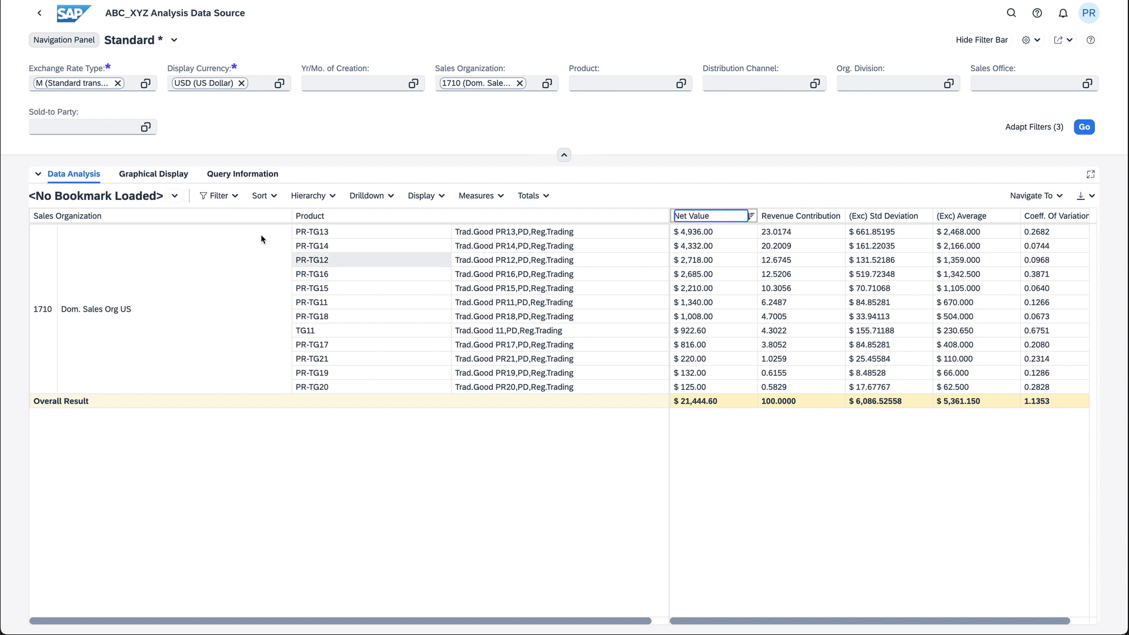
Switch to the Manage KPIs and Reports app and create a new embedded story titled "ABC-XYZ Analysis"
{"action": "left_click", "coordinate": [74, 13]}
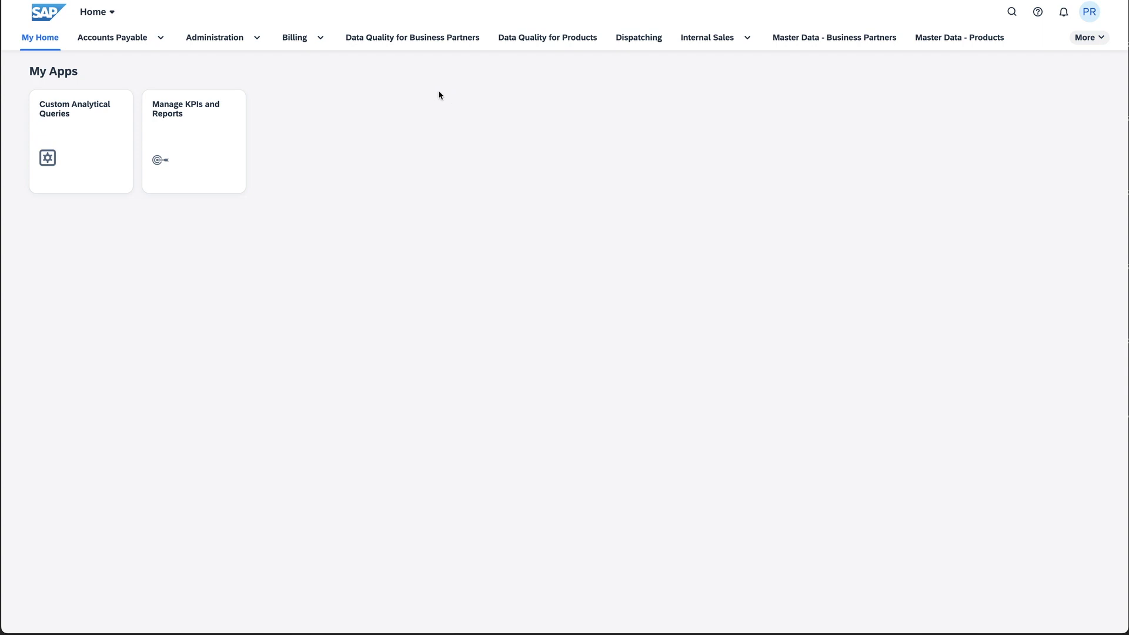
{"action": "left_click", "coordinate": [200, 121]}
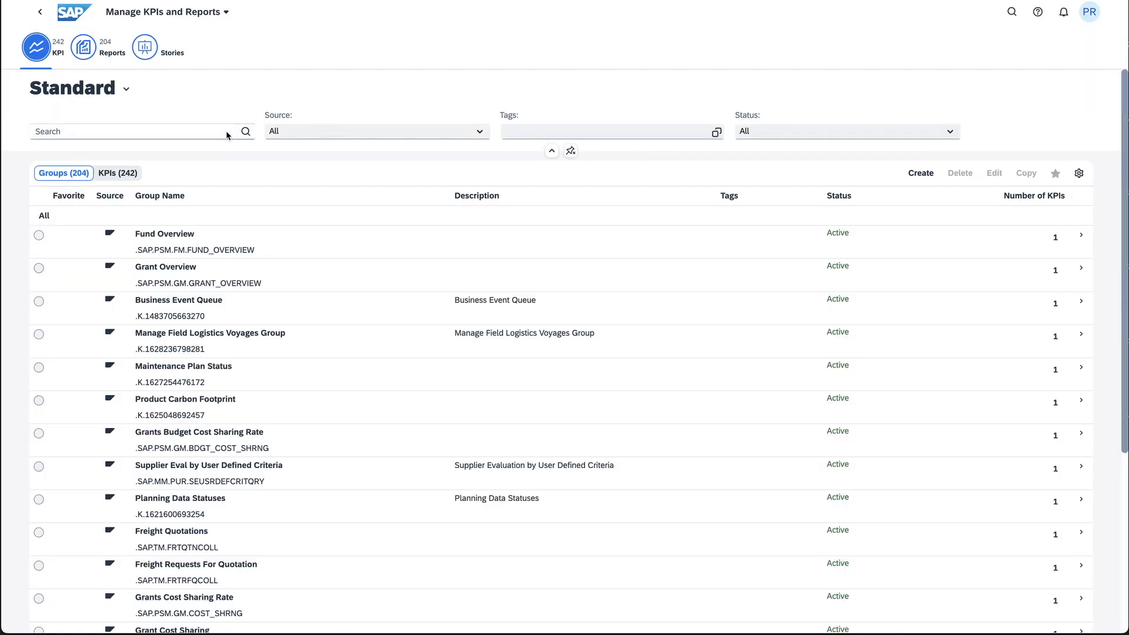
{"action": "left_click", "coordinate": [149, 55]}
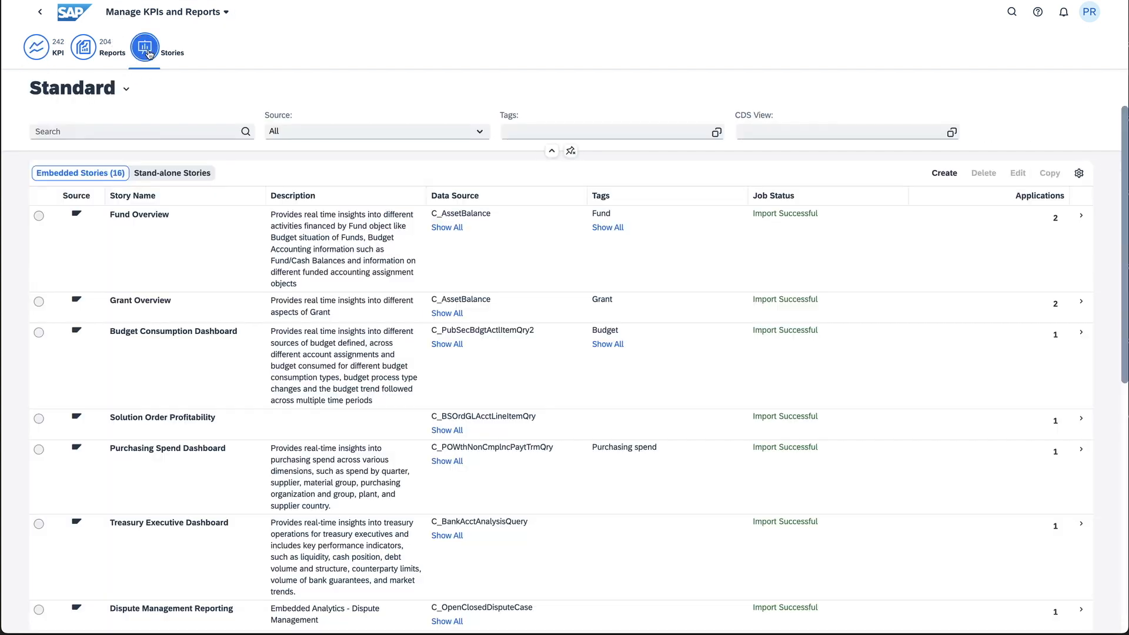
{"action": "left_click", "coordinate": [935, 173]}
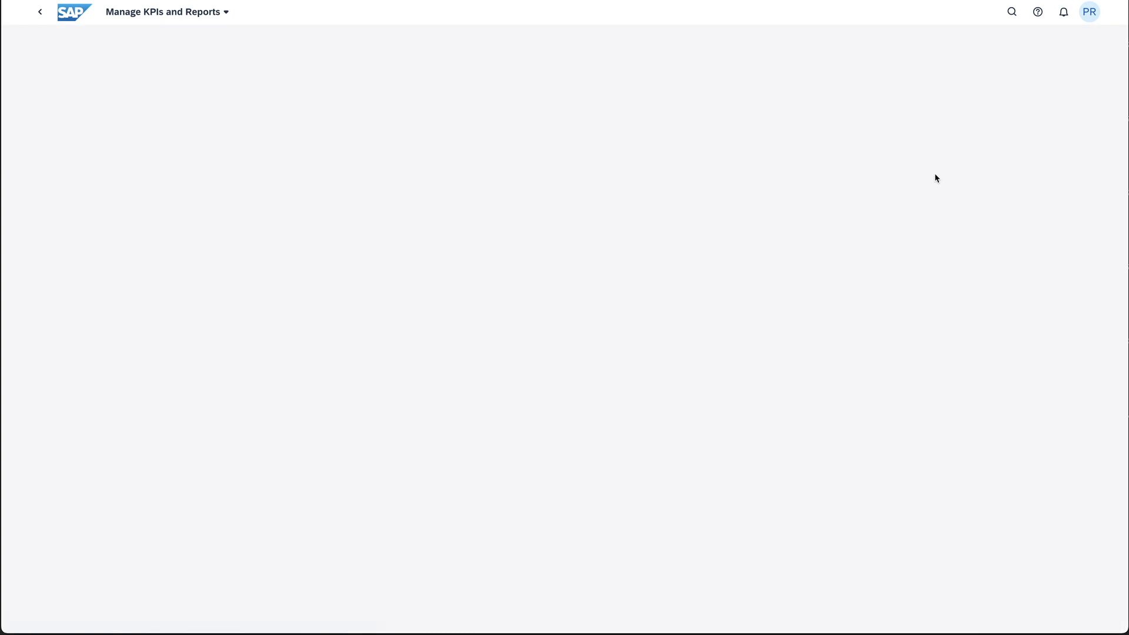
{"action": "left_click", "coordinate": [250, 164]}
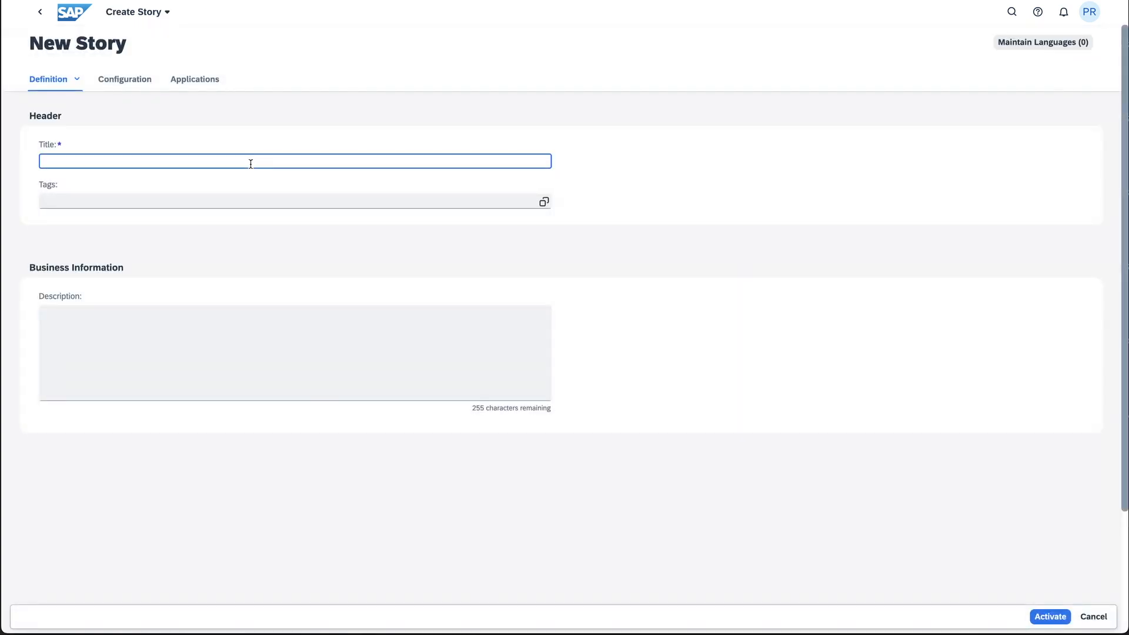
{"action": "type", "text": "ABC"}
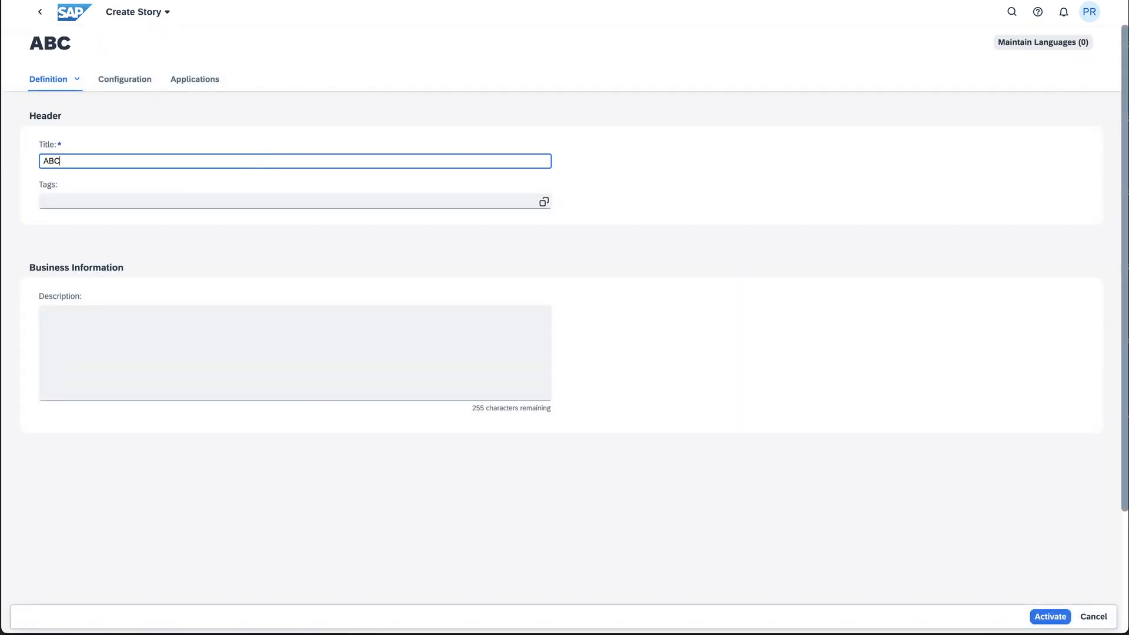
{"action": "type", "text": "-XYZ Analysis"}
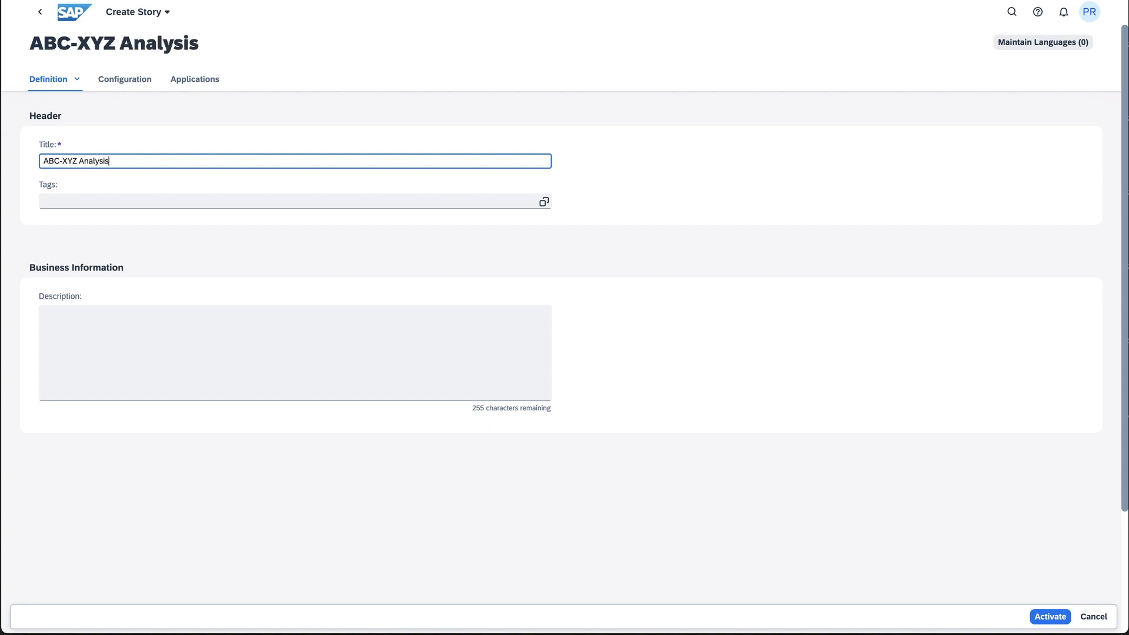
Search for the query YY1_YY1_PRE_ABCXYZ_DATASOU and select it as the data source in the story's configuration
{"action": "left_click", "coordinate": [137, 82]}
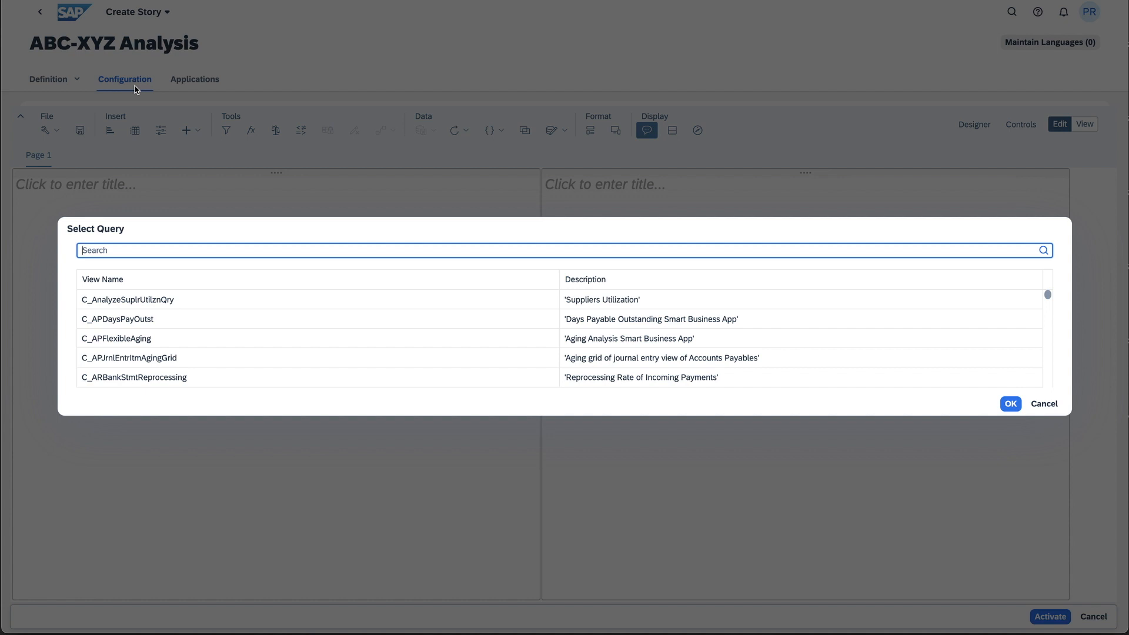
{"action": "type", "text": "YY1_YY1_PRE_ABCXYZ_DATASOU"}
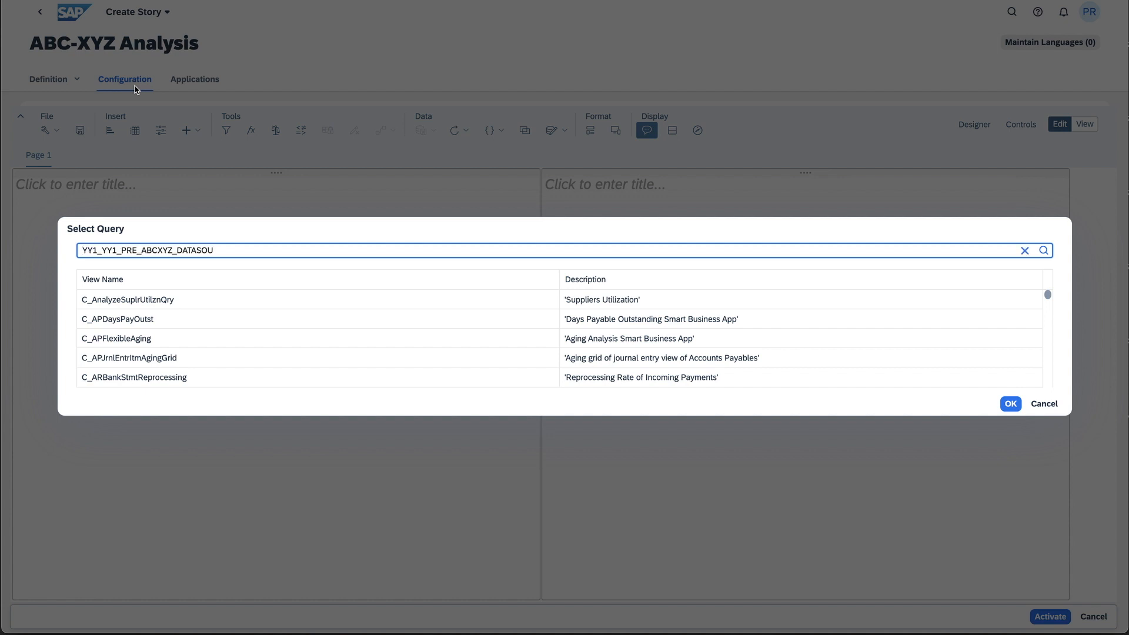
{"action": "key", "text": "Return"}
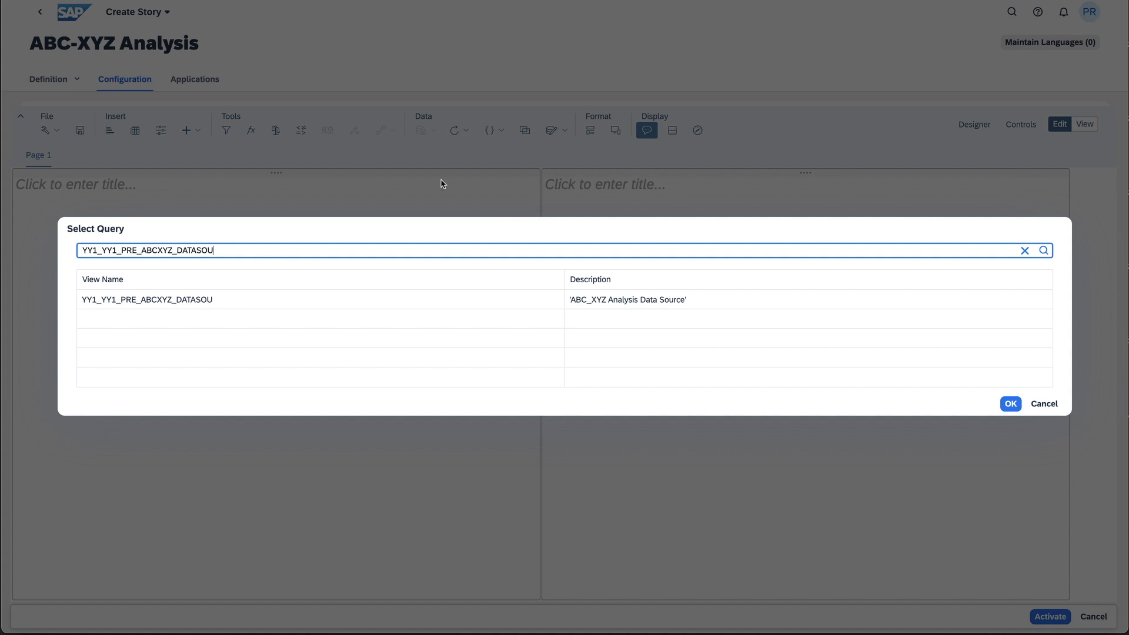
{"action": "left_click", "coordinate": [513, 296]}
{"action": "left_click", "coordinate": [1010, 404]}
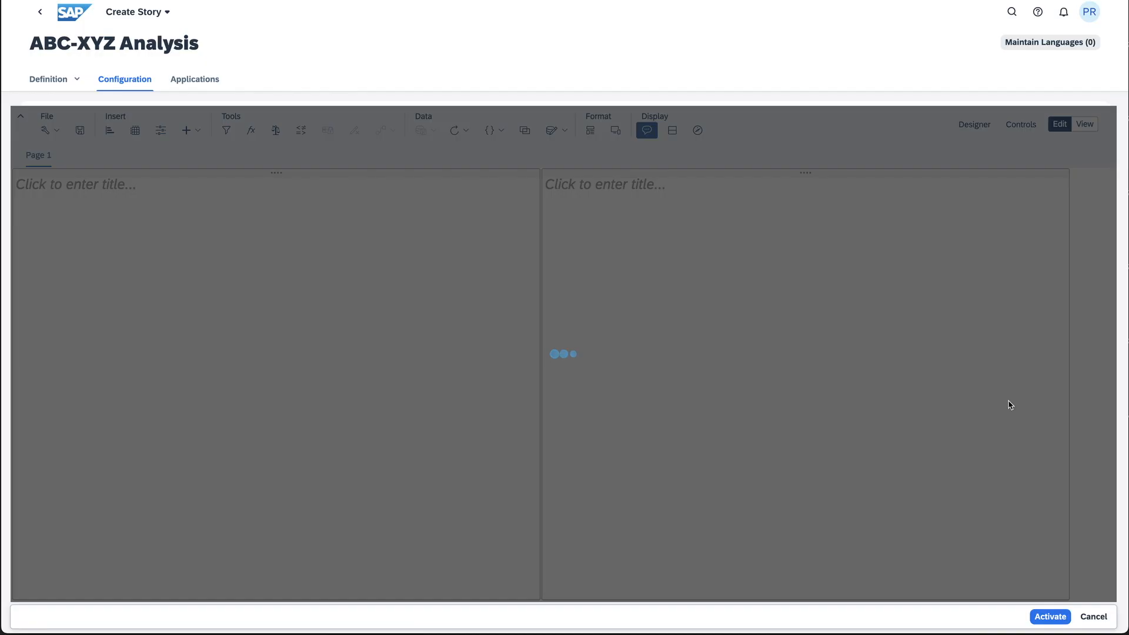
Set the story's query variables to display currency USD and sales organization Dom. Sales Org US (1710)
{"action": "left_click", "coordinate": [444, 318]}
{"action": "type", "text": "Usd"}
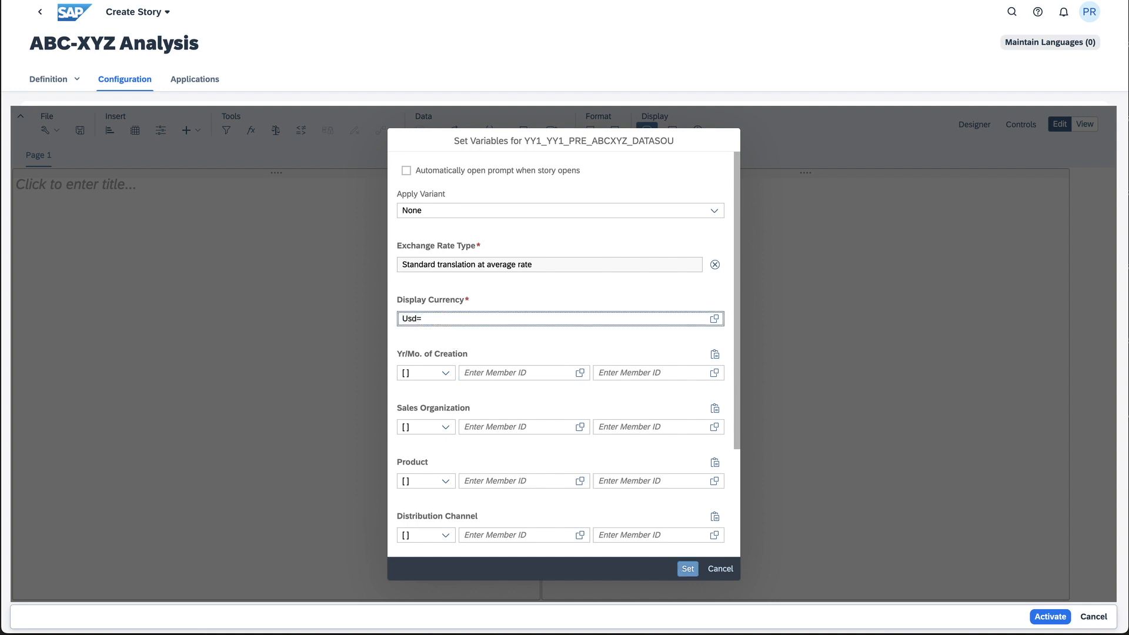
{"action": "left_click", "coordinate": [505, 429]}
{"action": "type", "text": "1710"}
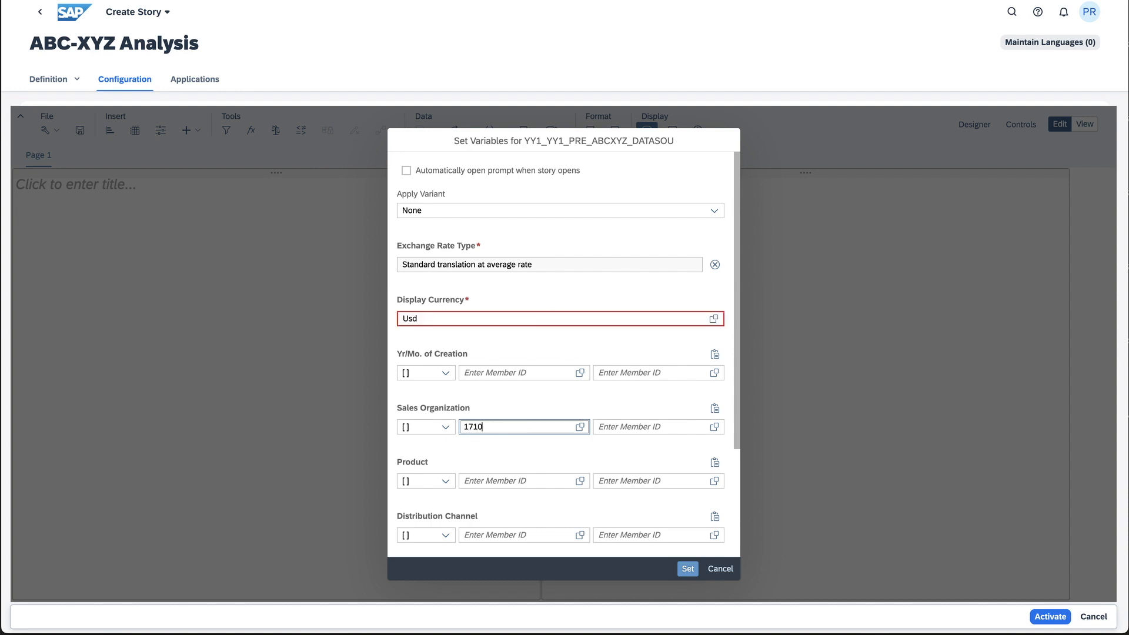
{"action": "key", "text": "Tab"}
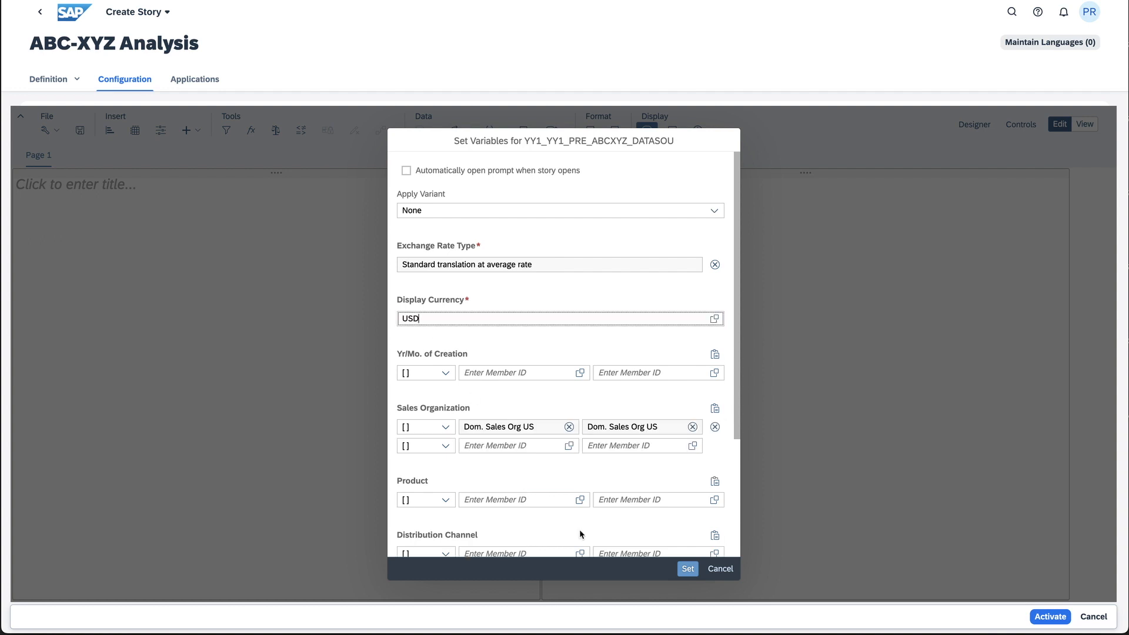
{"action": "left_click", "coordinate": [688, 569]}
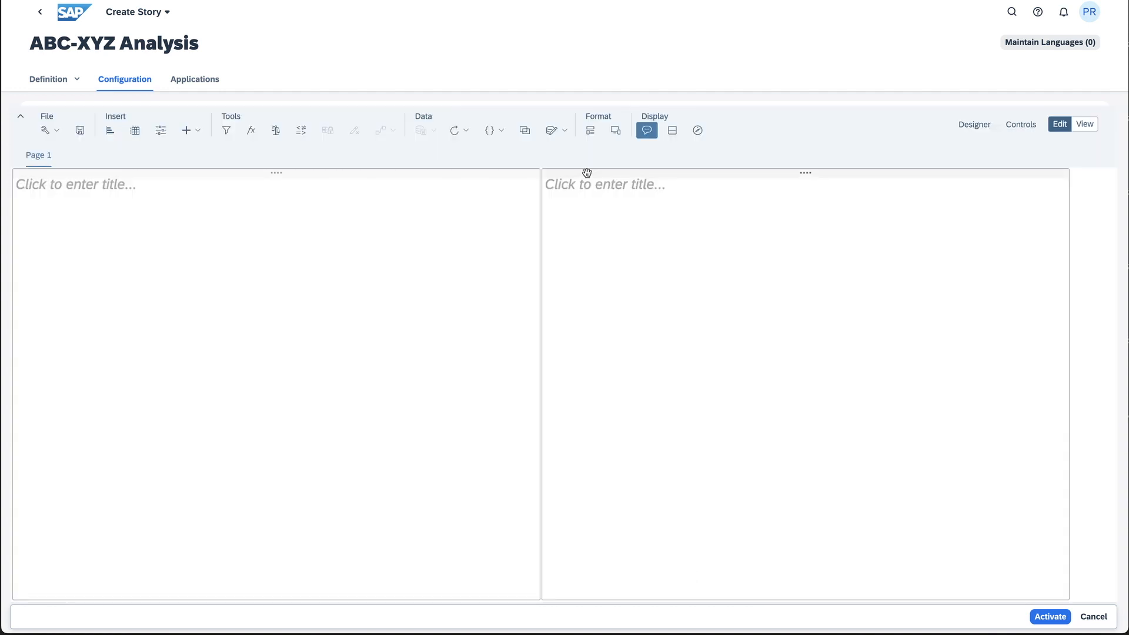
Remove the second lane from the story's Page 1, leaving a single full-width lane
{"action": "right_click", "coordinate": [587, 173]}
{"action": "left_click", "coordinate": [630, 247]}
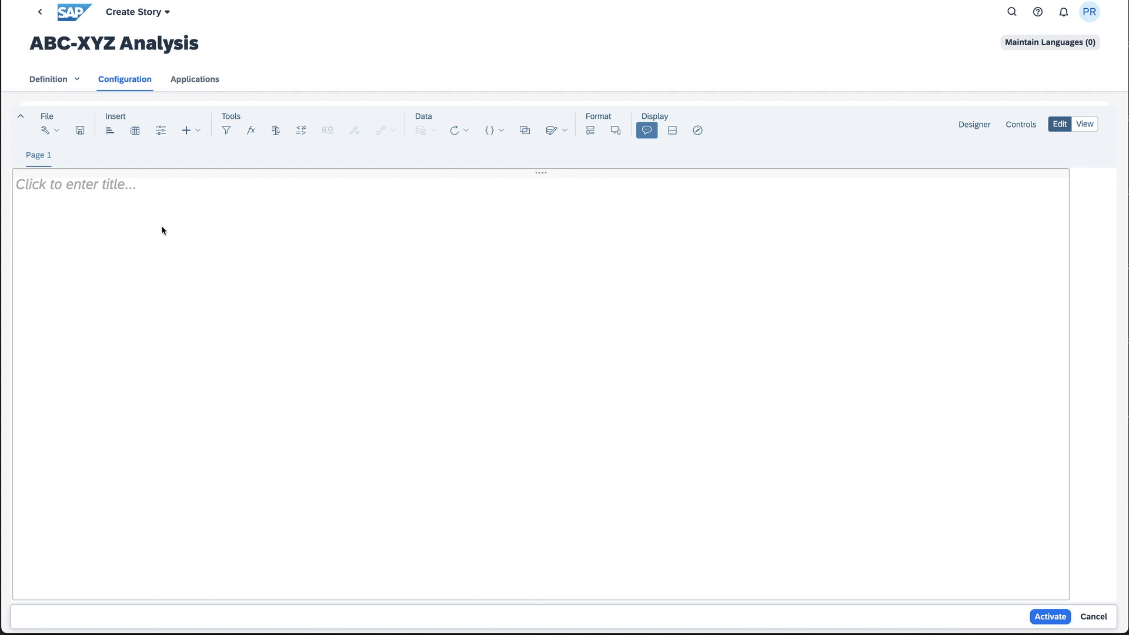
Insert a table on Page 1, enlarge it to show all measure columns and products, and turn off Optimized Presentation
{"action": "left_click", "coordinate": [135, 130]}
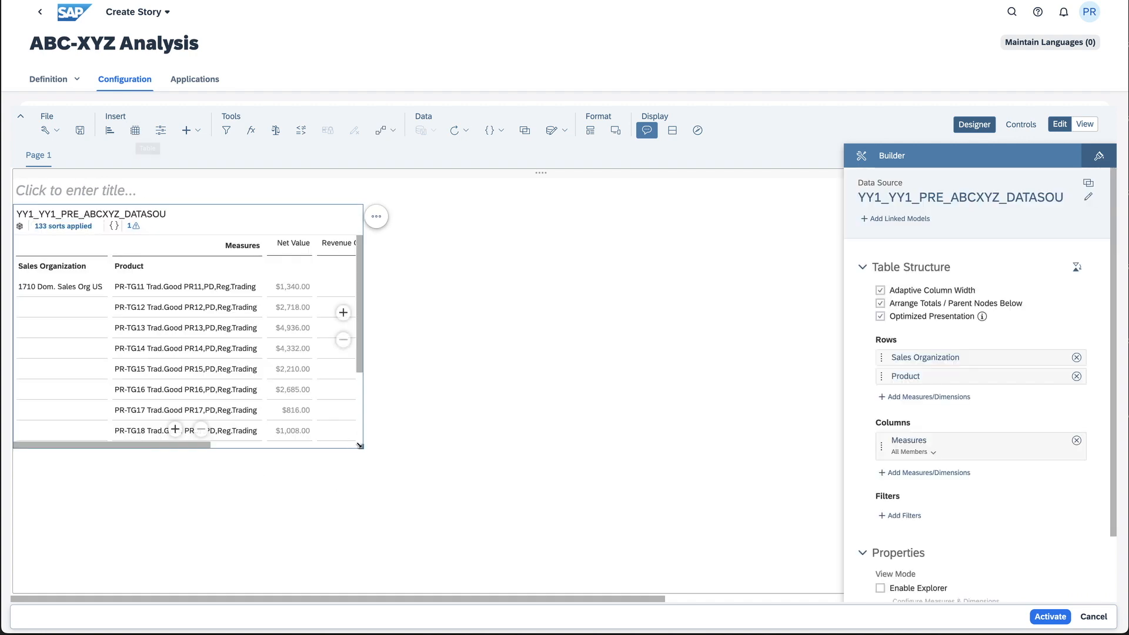
{"action": "left_click_drag", "start_coordinate": [361, 446], "coordinate": [803, 545]}
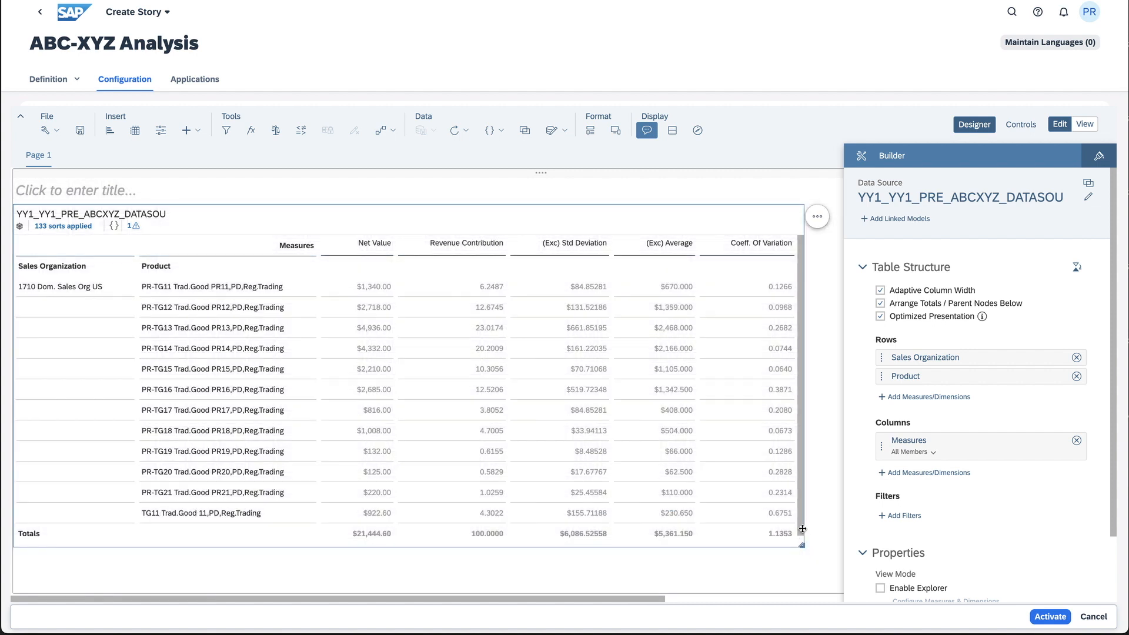
{"action": "left_click", "coordinate": [880, 317]}
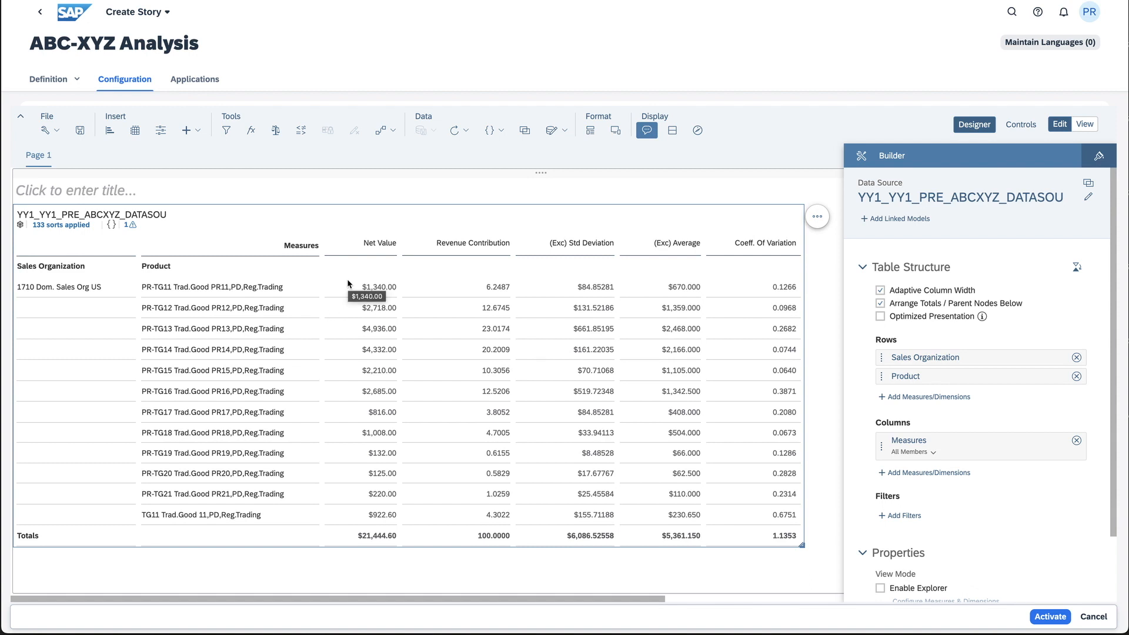
Sort the table by Net Value from highest to lowest
{"action": "right_click", "coordinate": [378, 246]}
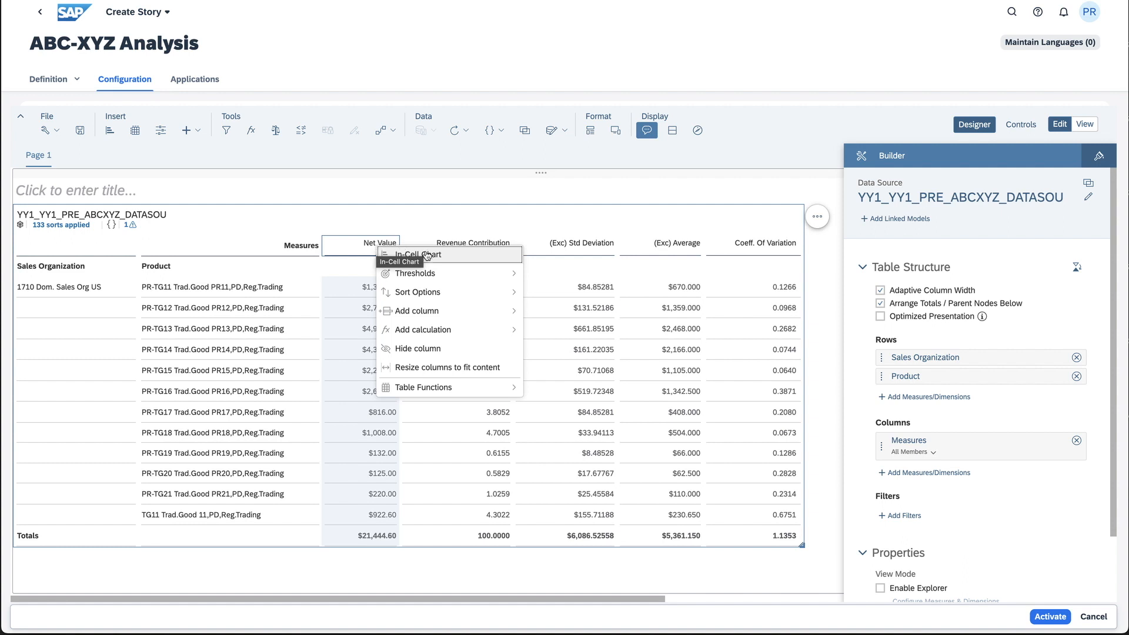
{"action": "mouse_move", "coordinate": [510, 292]}
{"action": "left_click", "coordinate": [575, 312]}
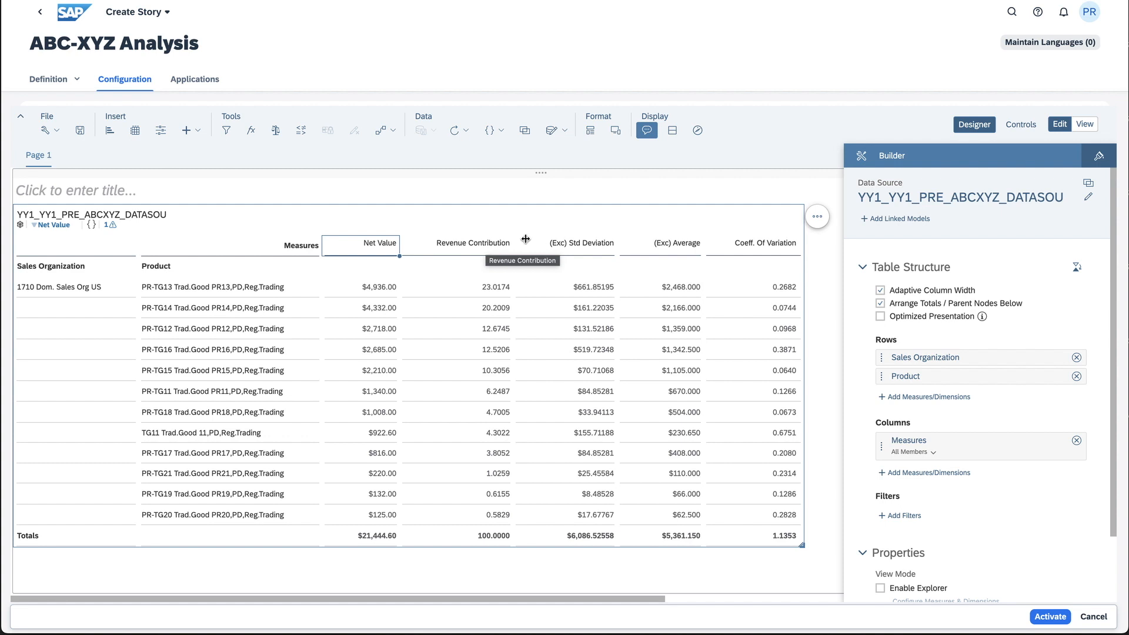
Add a repeating Accumulative Sum calculation to the Revenue Contribution column
{"action": "right_click", "coordinate": [493, 247]}
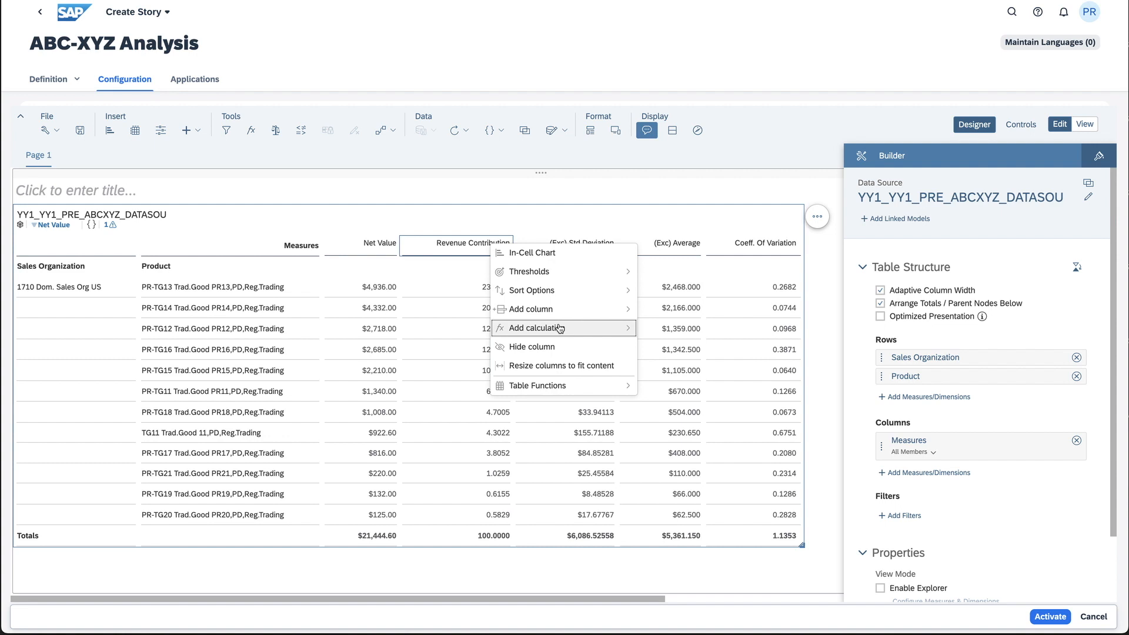
{"action": "mouse_move", "coordinate": [590, 329]}
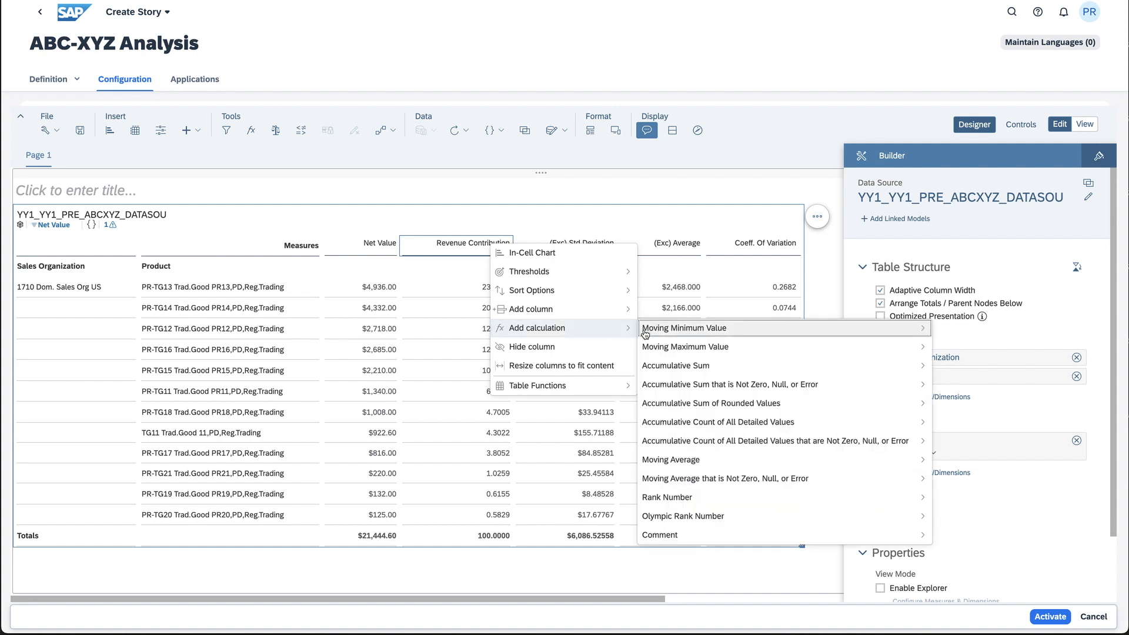
{"action": "mouse_move", "coordinate": [684, 367]}
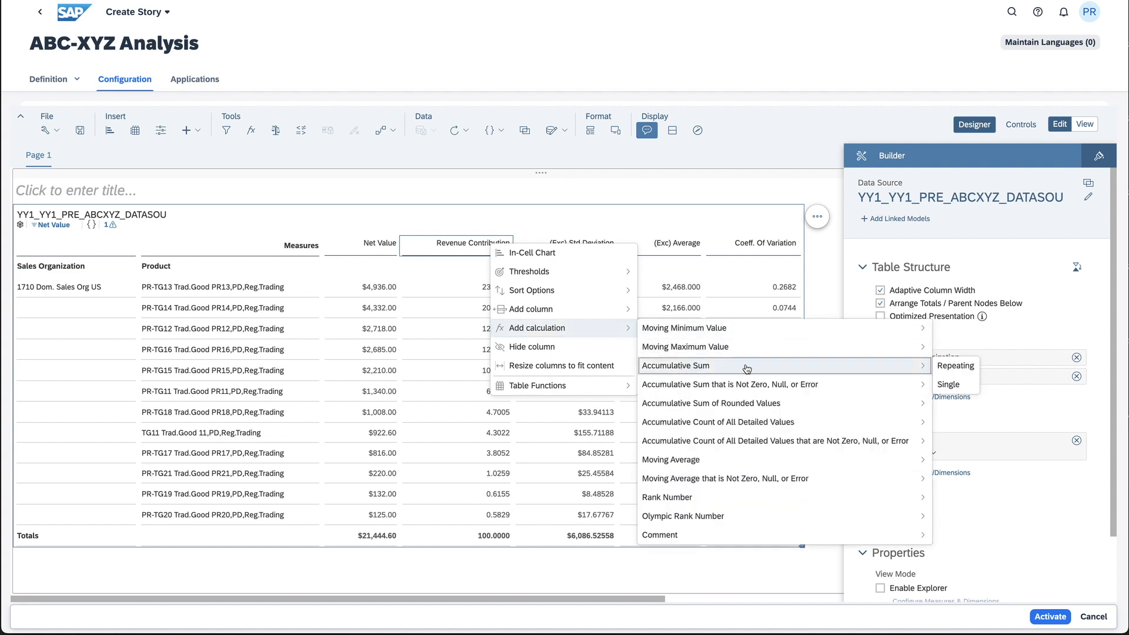
{"action": "left_click", "coordinate": [945, 367]}
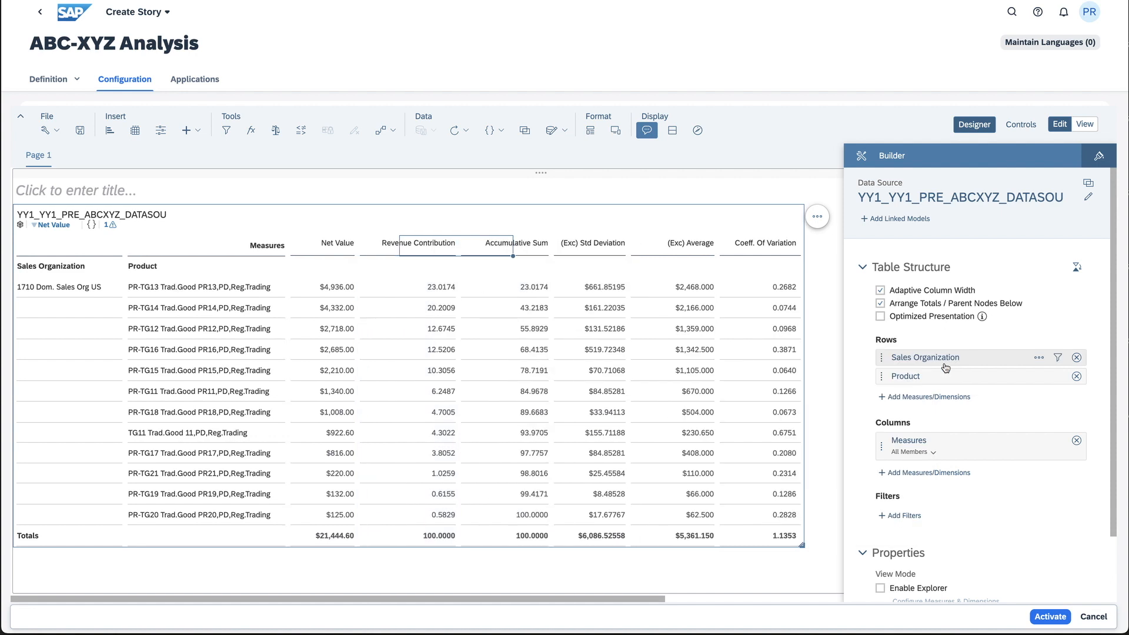
Rename the Accumulative Sum column to "Cumulative Revenue"
{"action": "double_click", "coordinate": [505, 245]}
{"action": "left_click_drag", "start_coordinate": [507, 245], "coordinate": [454, 249]}
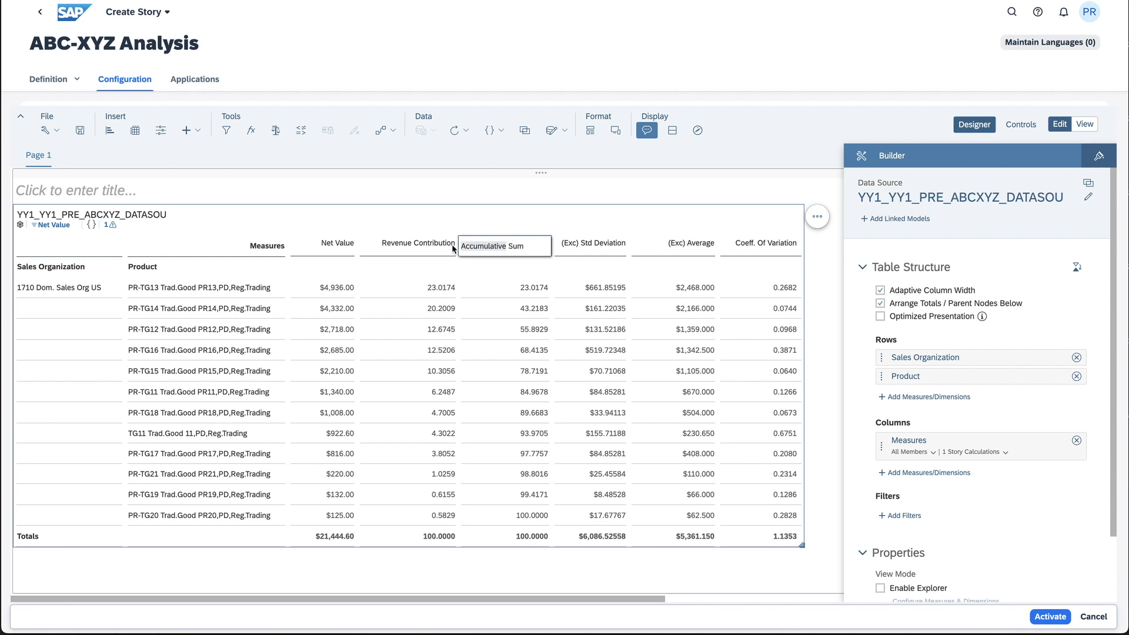
{"action": "double_click", "coordinate": [502, 243]}
{"action": "left_click_drag", "start_coordinate": [525, 246], "coordinate": [470, 247]}
{"action": "key", "text": "BackSpace"}
{"action": "key", "text": "BackSpace"}
{"action": "type", "text": "Cumulative Revenue"}
{"action": "left_click", "coordinate": [492, 221]}
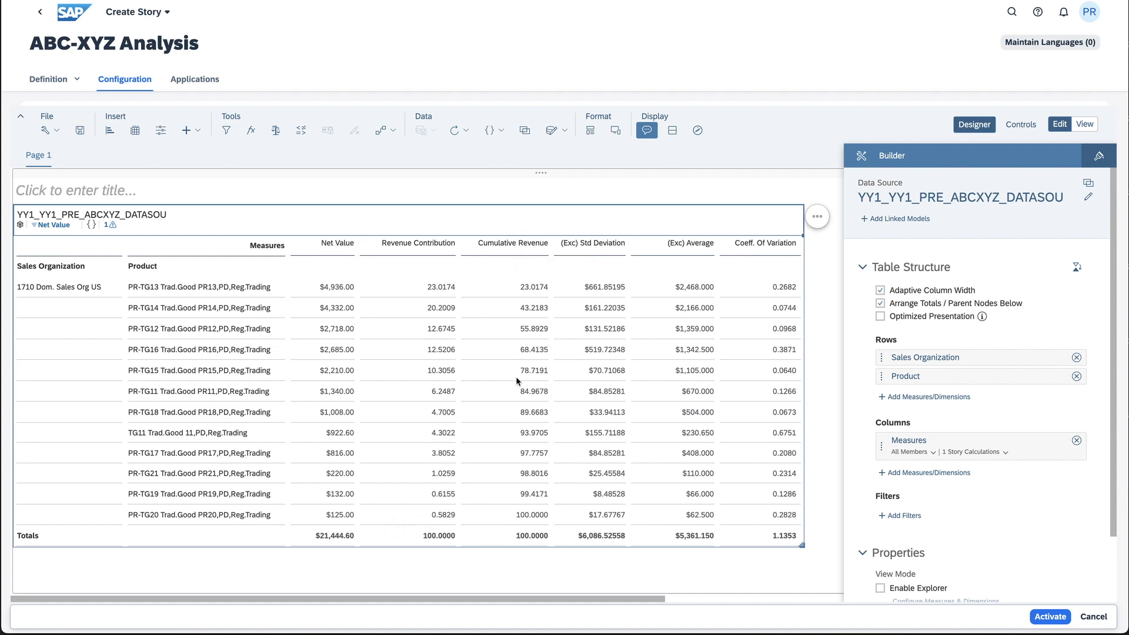
Add a repeating column after Cumulative Revenue and name it "ABC"
{"action": "right_click", "coordinate": [527, 246]}
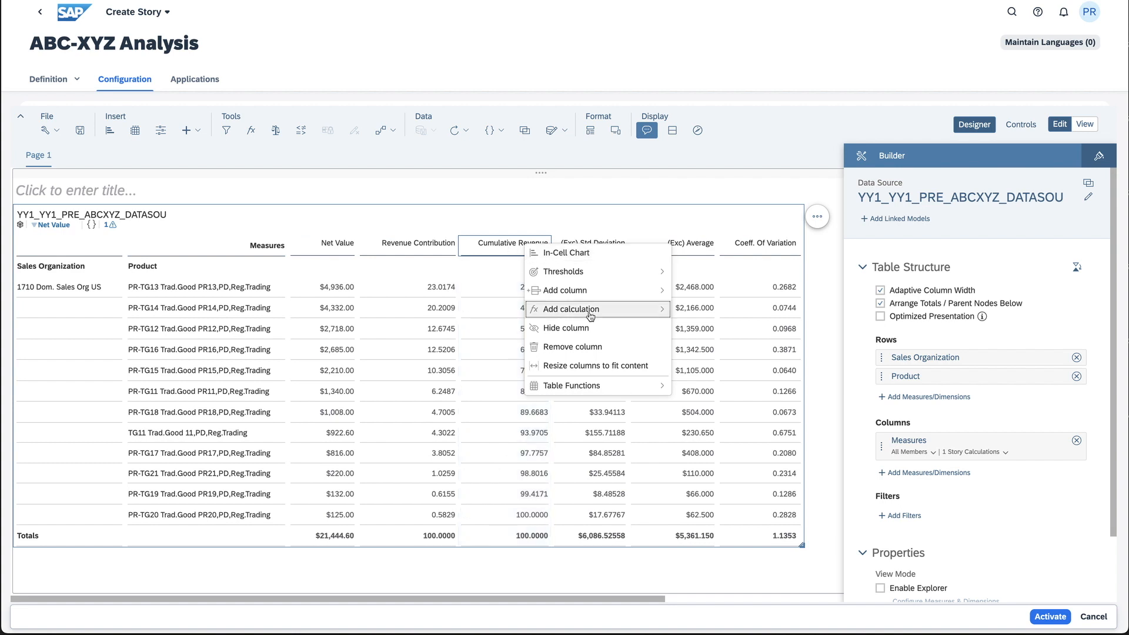
{"action": "mouse_move", "coordinate": [590, 293]}
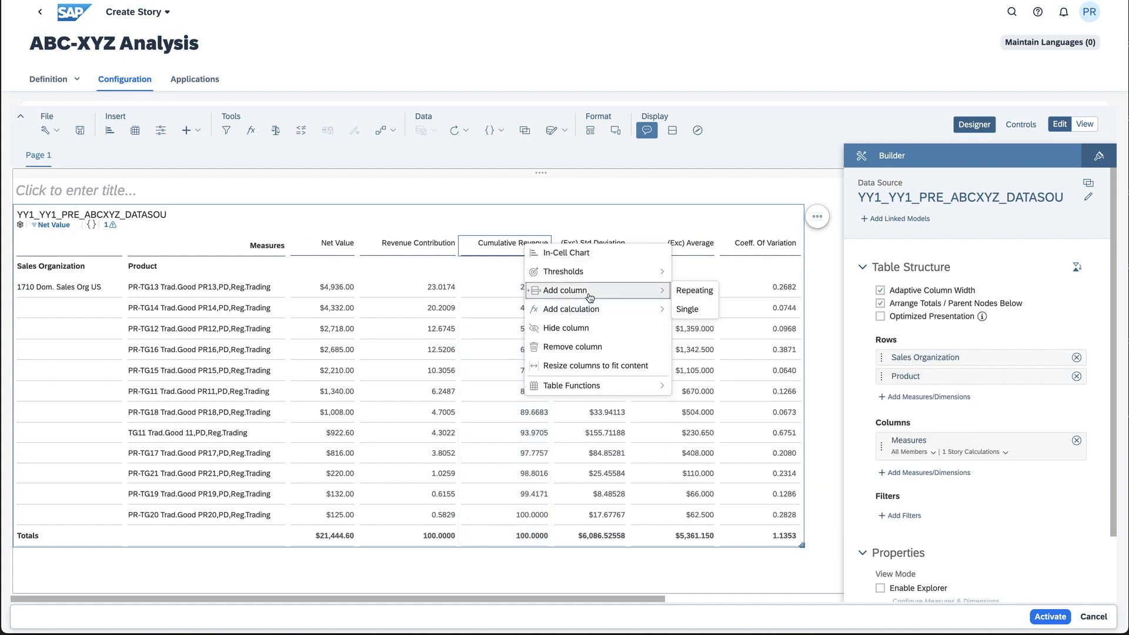
{"action": "left_click", "coordinate": [677, 293]}
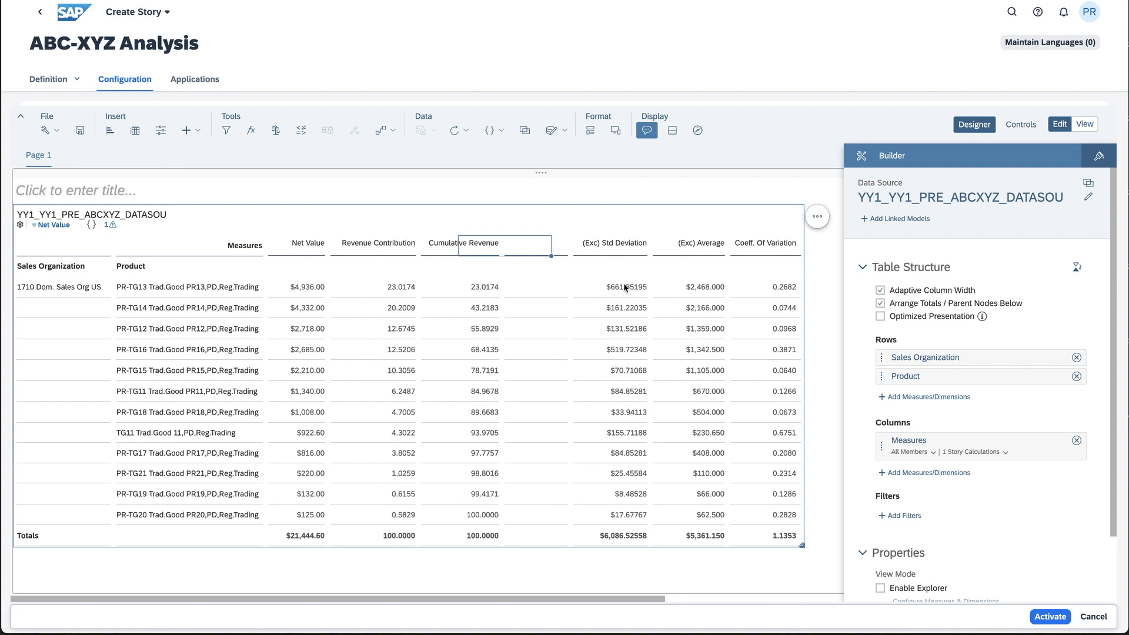
{"action": "type", "text": "ABC"}
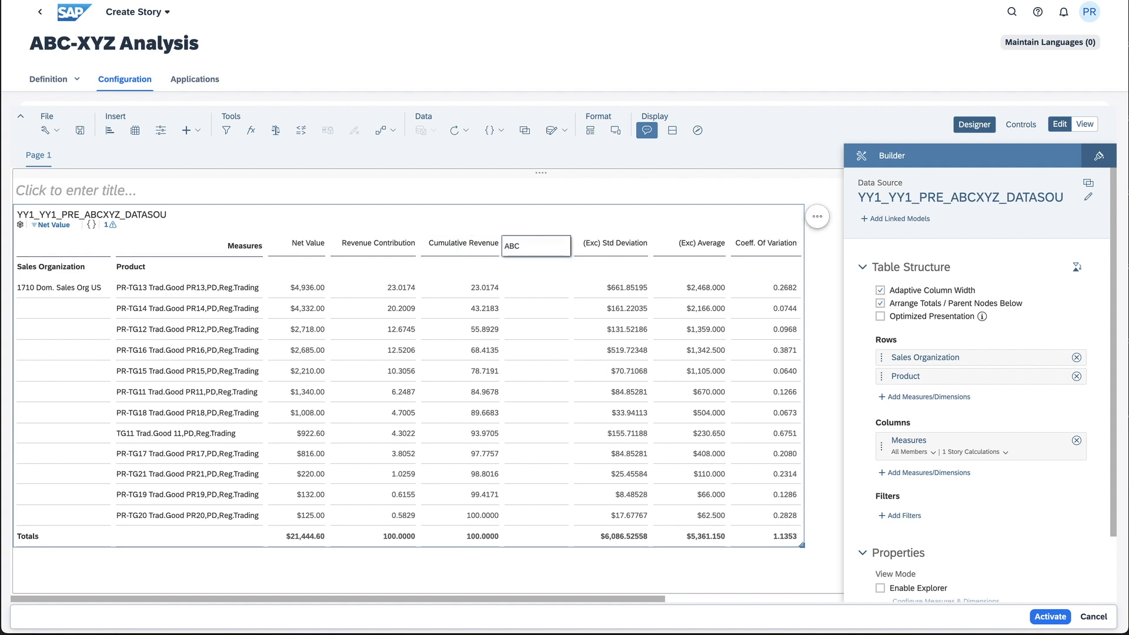
{"action": "key", "text": "Return"}
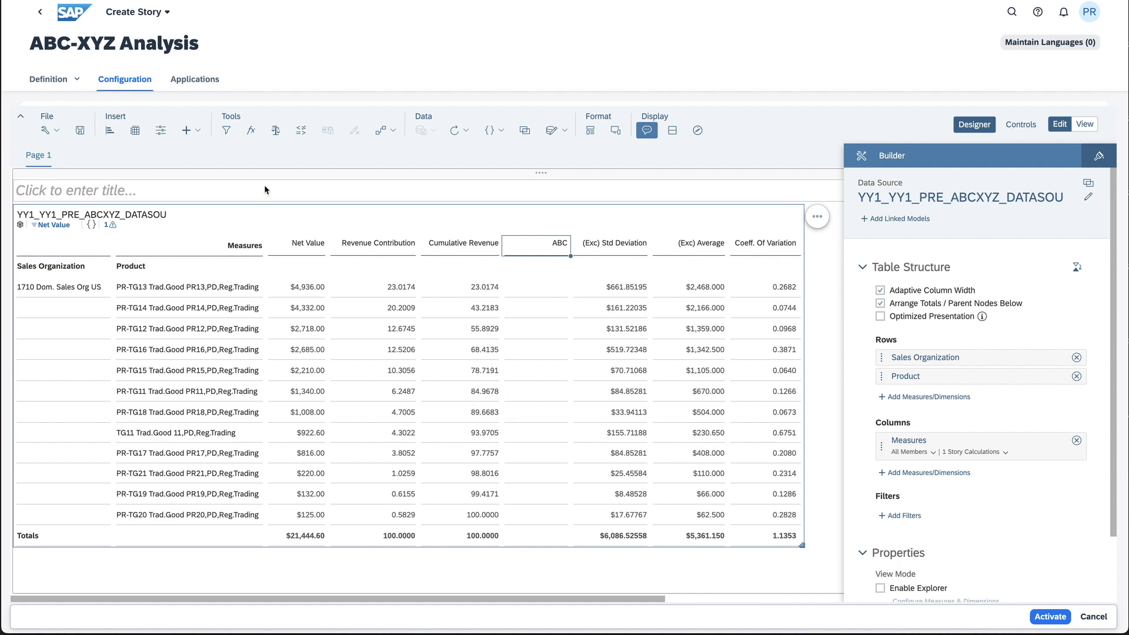
Show the formula bar and begin the ABC column's if formula, returning "a" when Cumulative Revenue is less than 60
{"action": "left_click", "coordinate": [251, 130]}
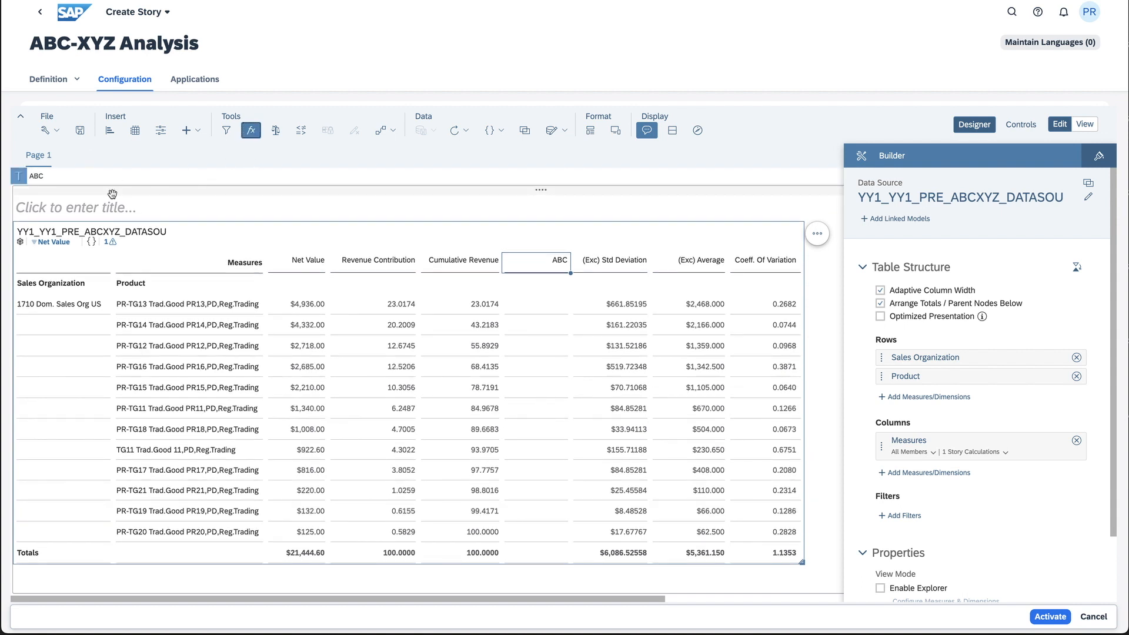
{"action": "left_click", "coordinate": [24, 178]}
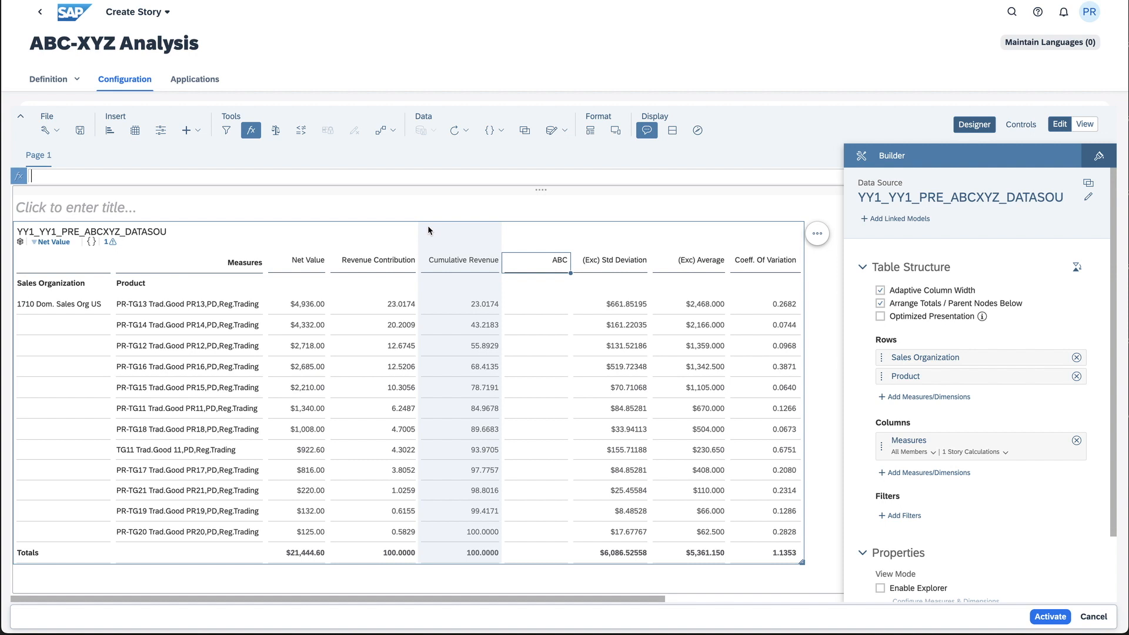
{"action": "left_click", "coordinate": [387, 181]}
{"action": "type", "text": "= if"}
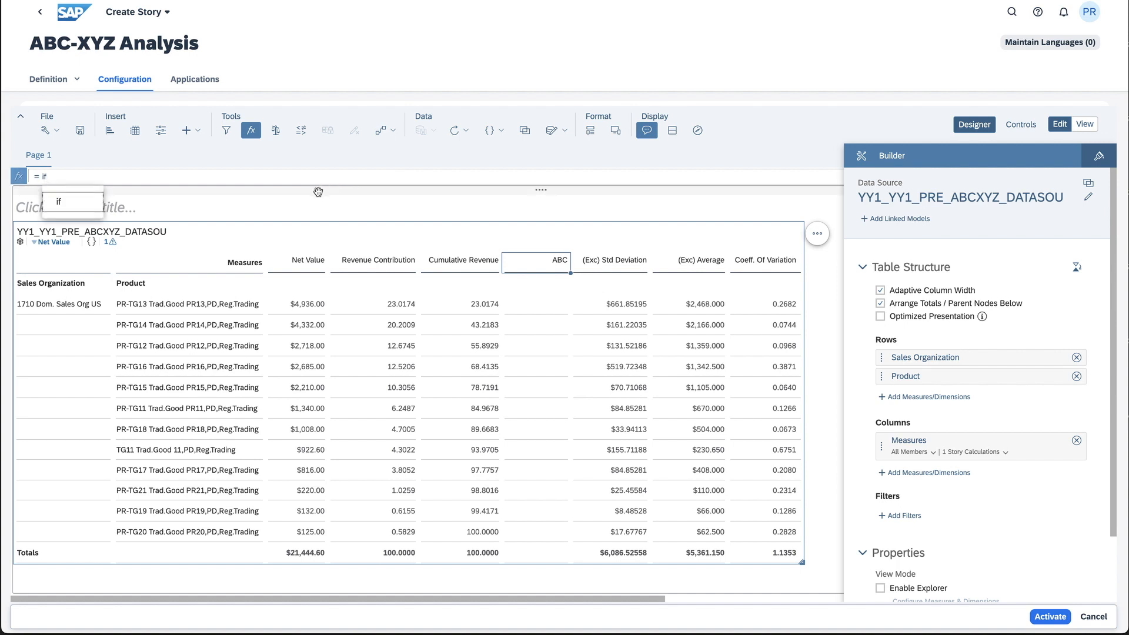
{"action": "left_click", "coordinate": [71, 207]}
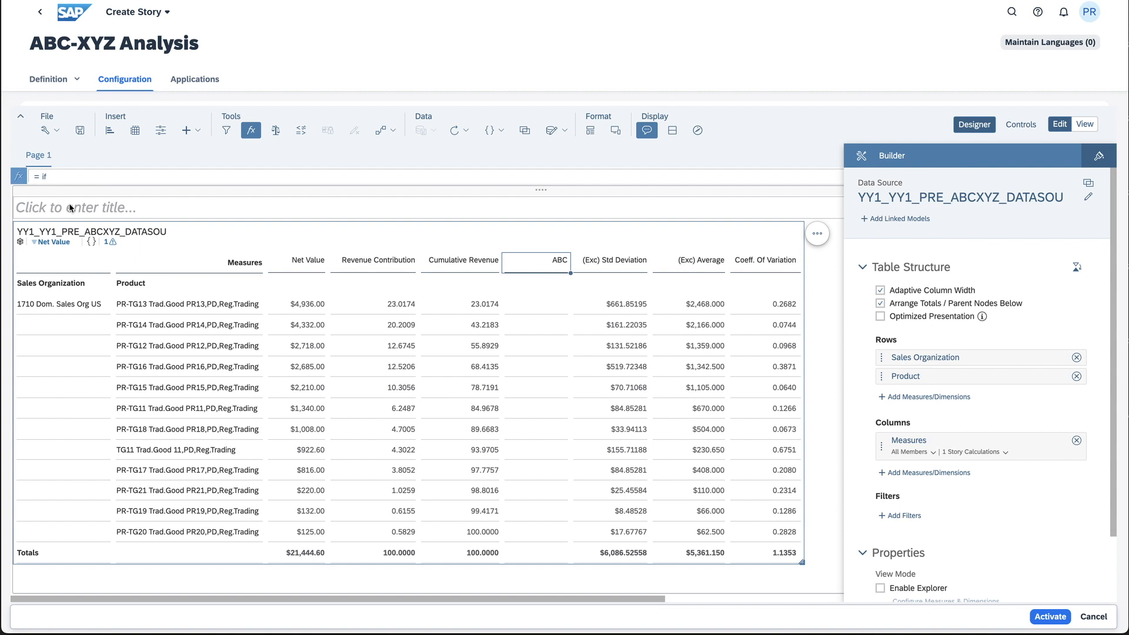
{"action": "type", "text": "("}
{"action": "scroll", "coordinate": [109, 257], "scroll_direction": "right", "scroll_amount": 1}
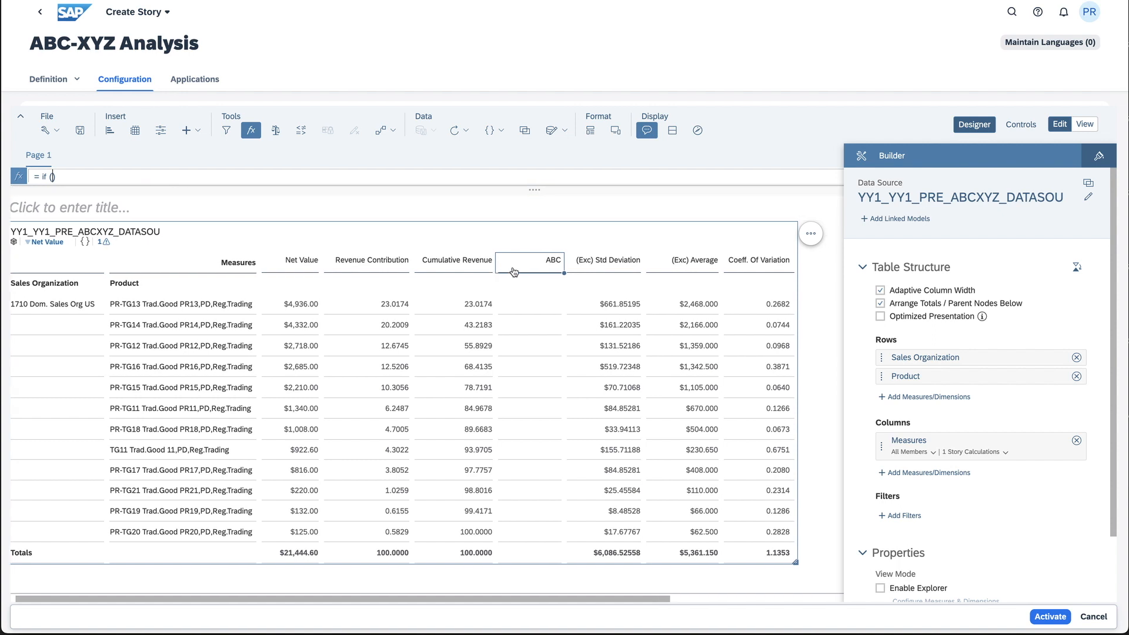
{"action": "left_click", "coordinate": [437, 263]}
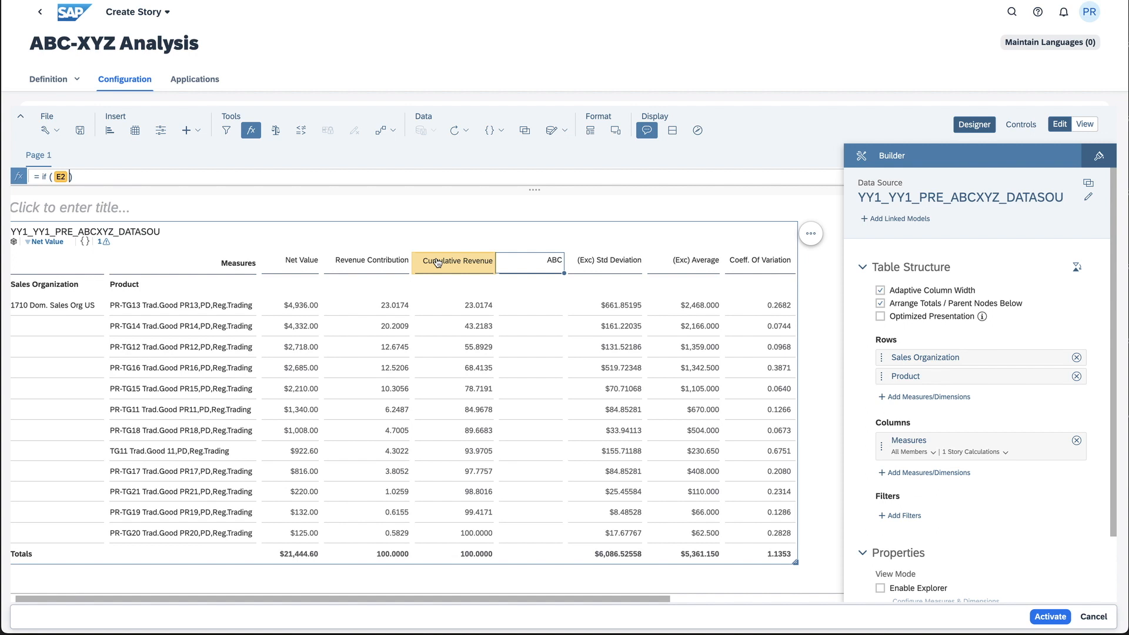
{"action": "type", "text": "< 60 , \"a\""}
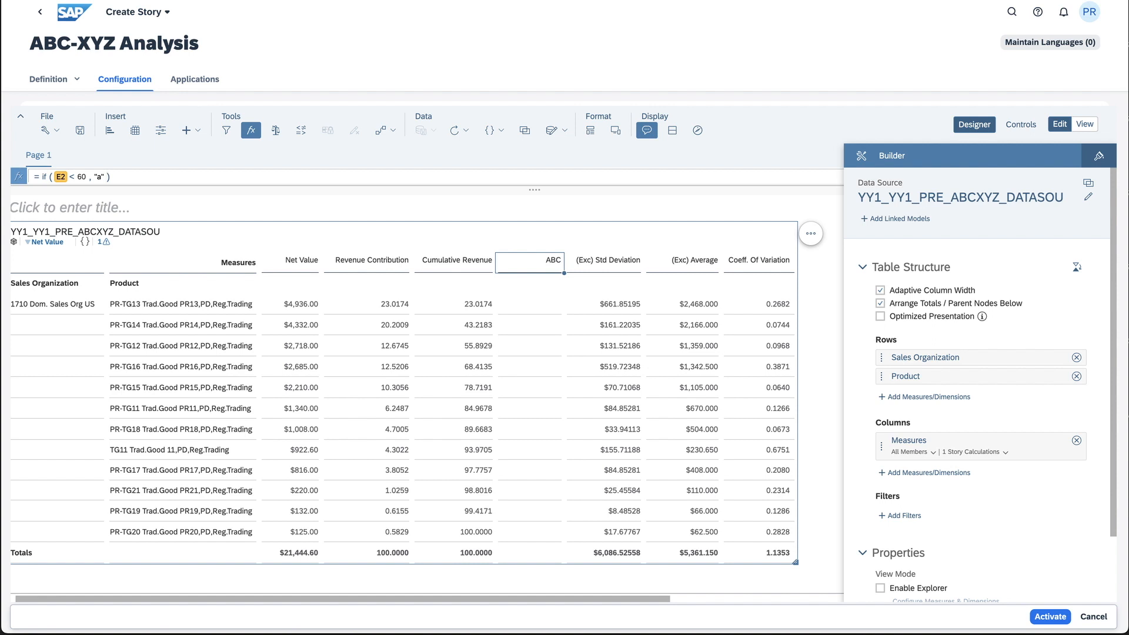
Complete the ABC formula with a nested if returning "c" when Cumulative Revenue is greater than 90, otherwise "b"
{"action": "type", "text": ", "}
{"action": "type", "text": "if"}
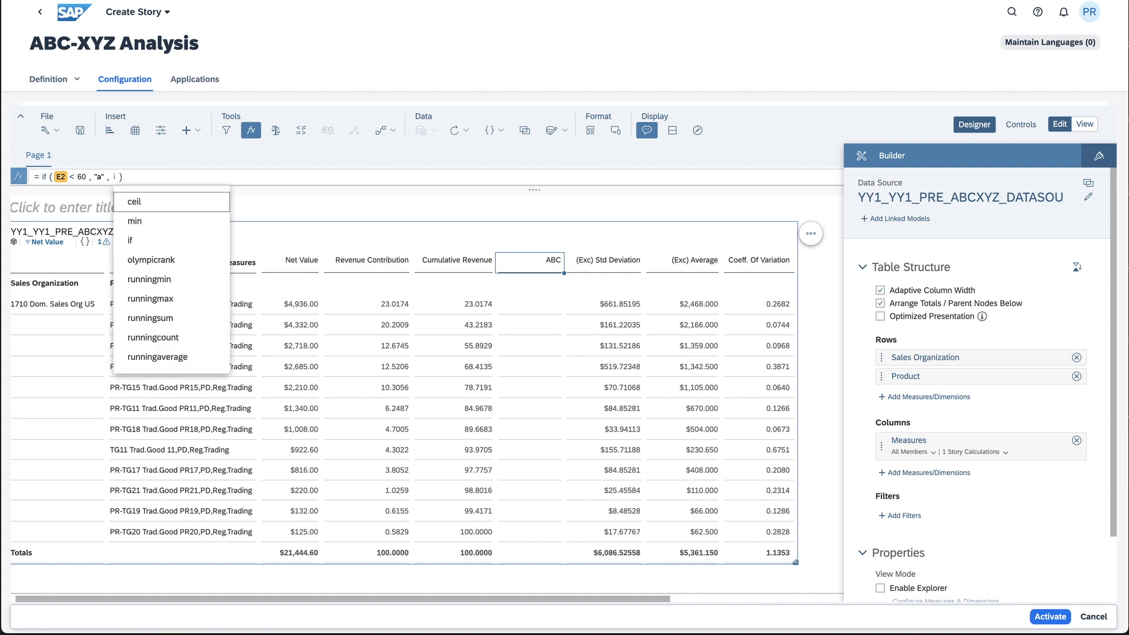
{"action": "key", "text": "Return"}
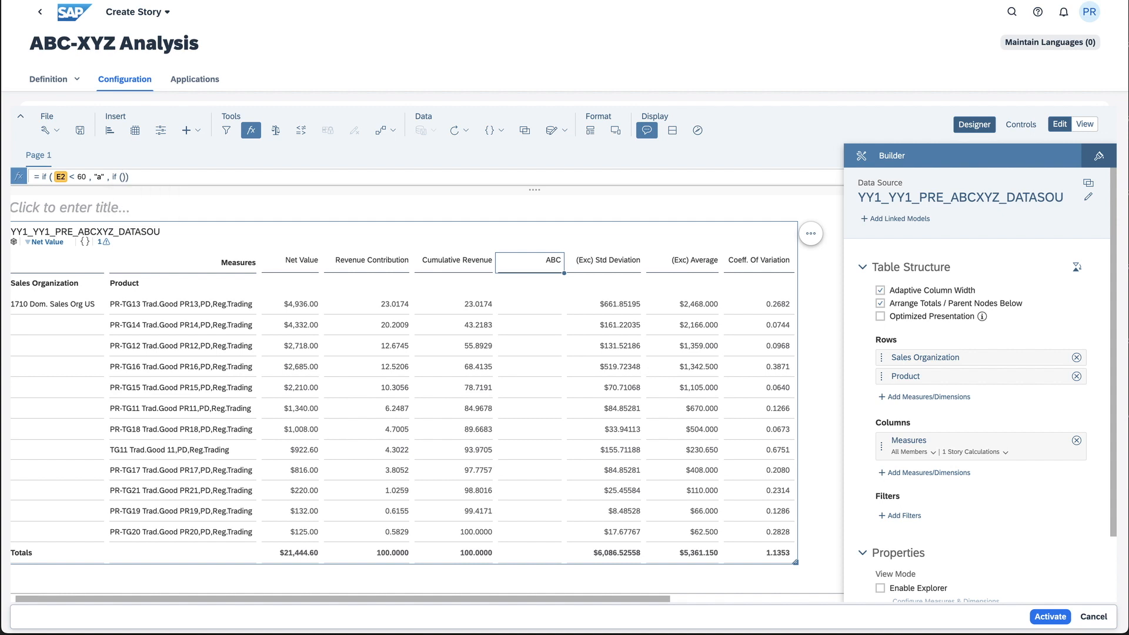
{"action": "left_click", "coordinate": [451, 262]}
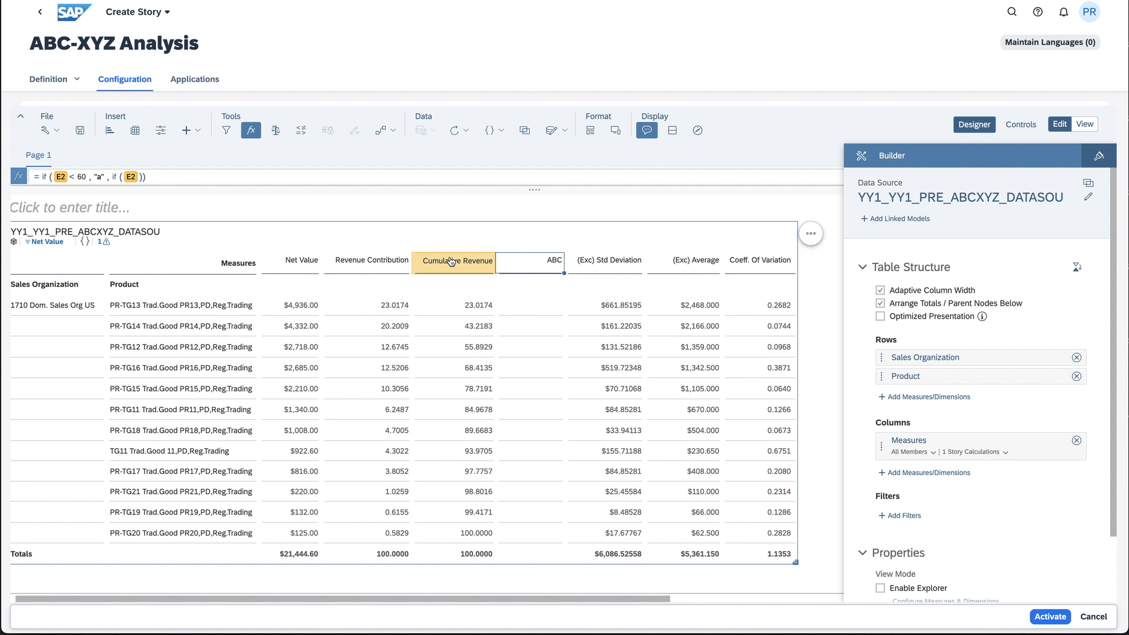
{"action": "type", "text": "> "}
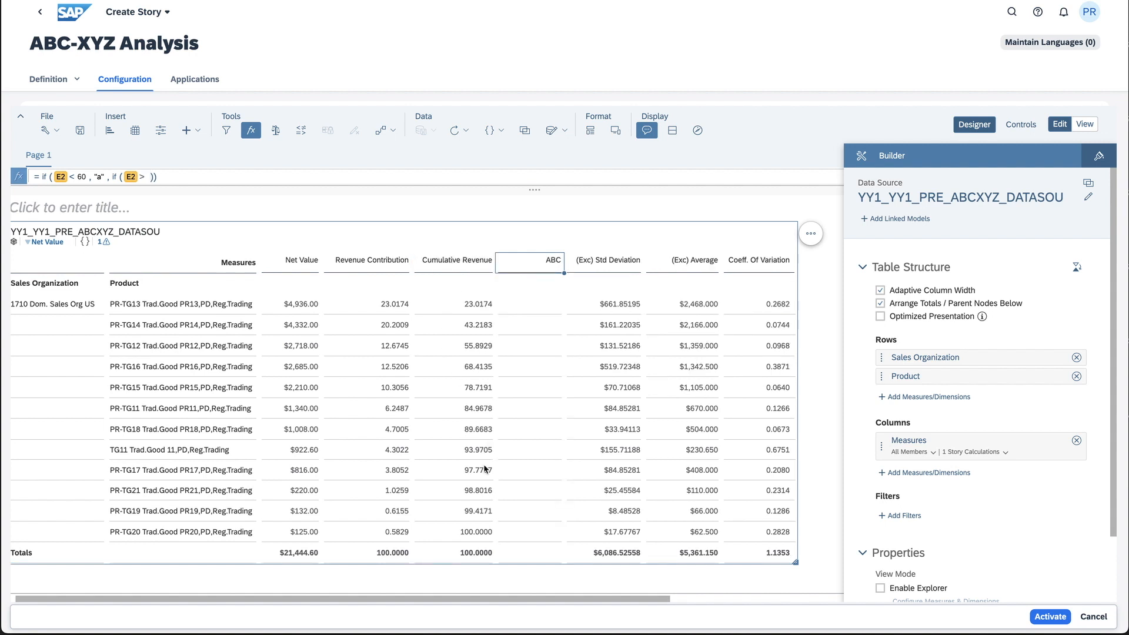
{"action": "type", "text": "90 , \"c\" , \"b\""}
{"action": "key", "text": "Return"}
Add a repeating column after Coeff. Of Variation and name it "XYZ"
{"action": "left_click_drag", "start_coordinate": [659, 598], "coordinate": [687, 596]}
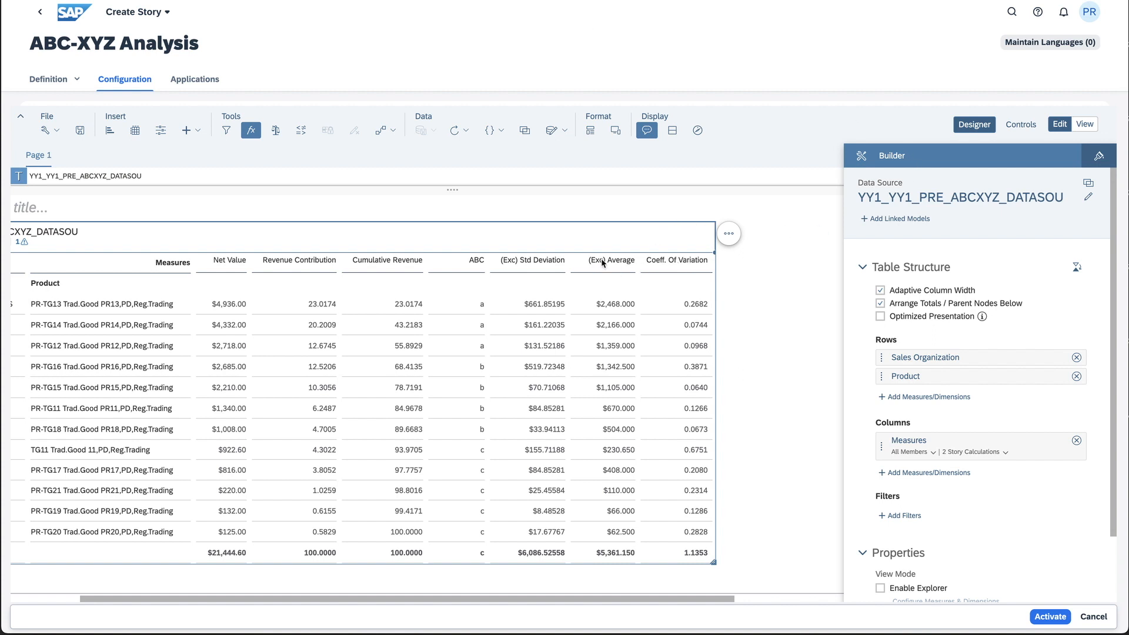
{"action": "right_click", "coordinate": [674, 260]}
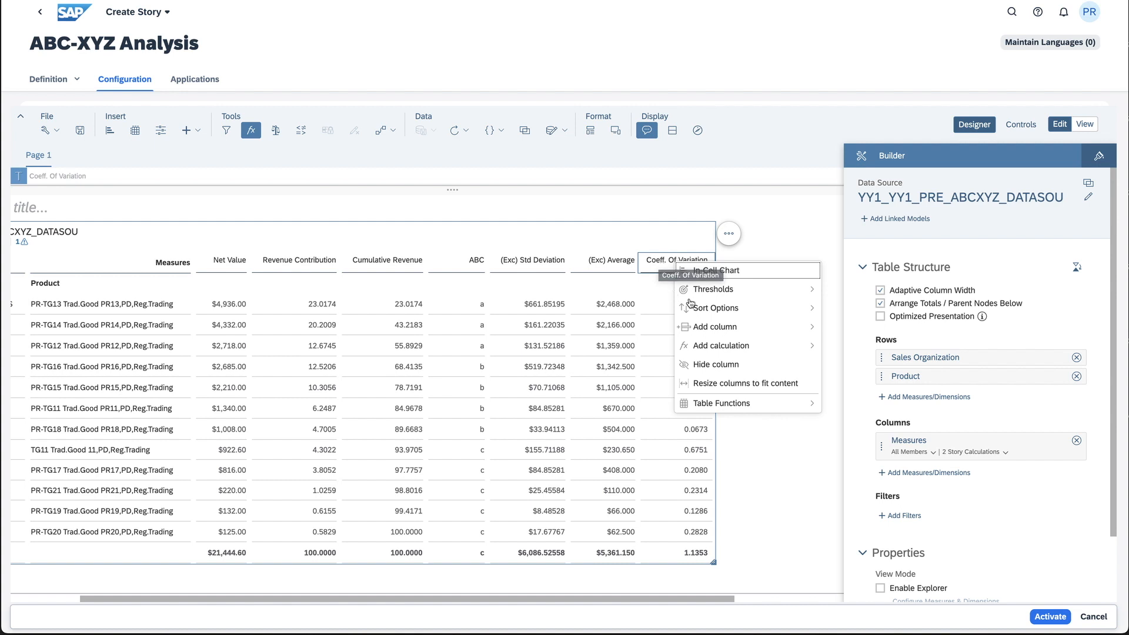
{"action": "mouse_move", "coordinate": [722, 331]}
{"action": "left_click", "coordinate": [839, 328]}
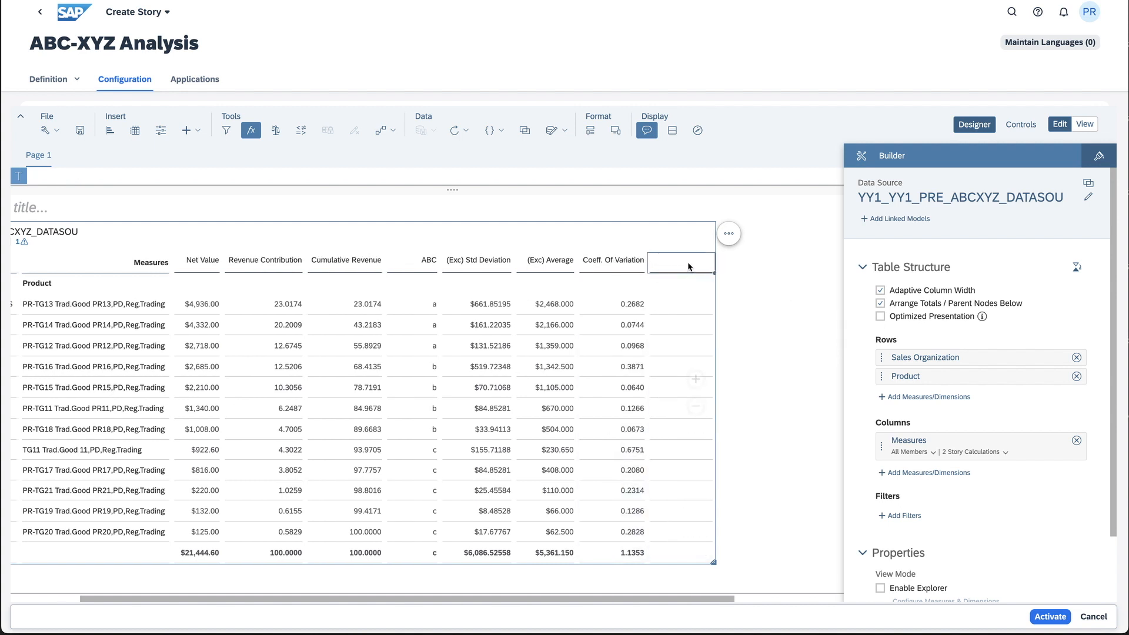
{"action": "type", "text": "XY"}
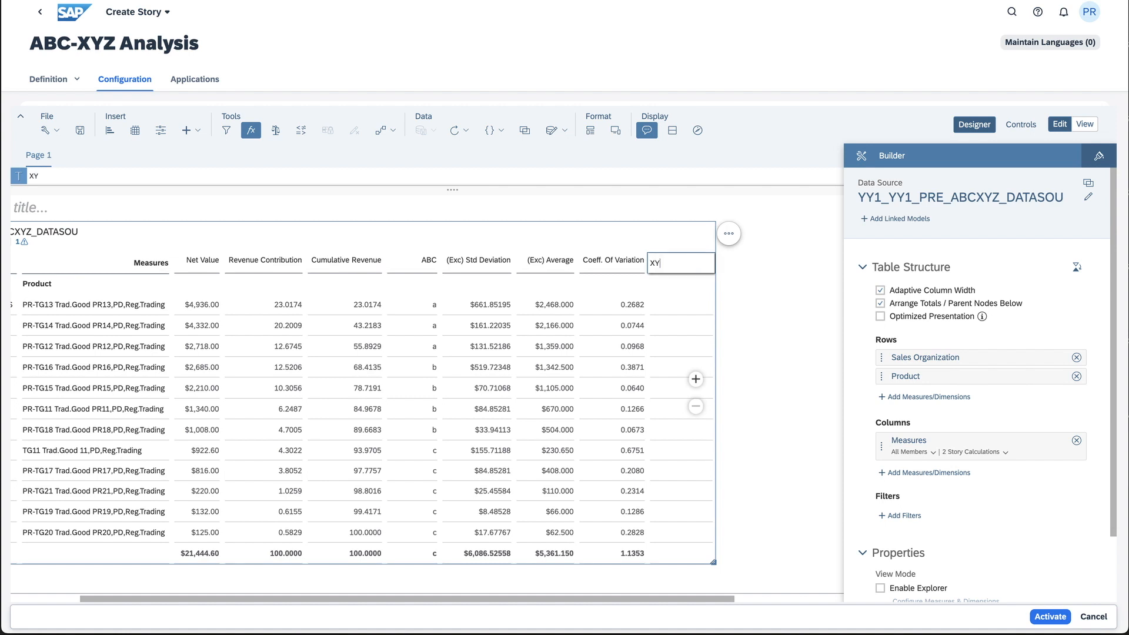
{"action": "type", "text": "Z"}
{"action": "key", "text": "Return"}
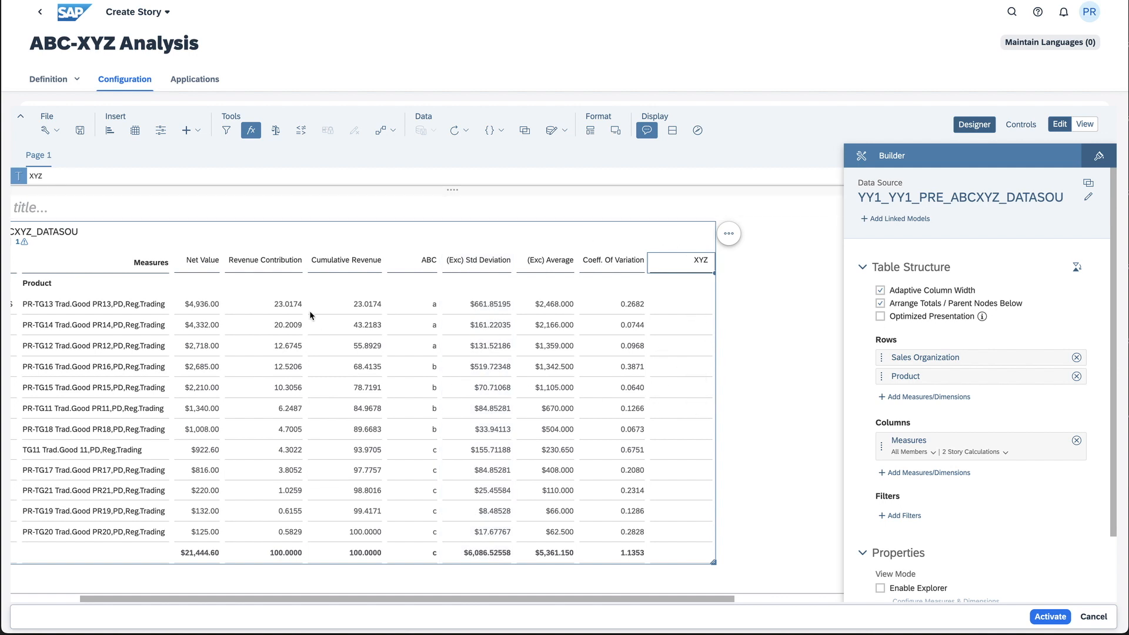
Begin the XYZ column's if formula, returning "x" when Coeff. Of Variation is less than 0.1
{"action": "left_click", "coordinate": [19, 176]}
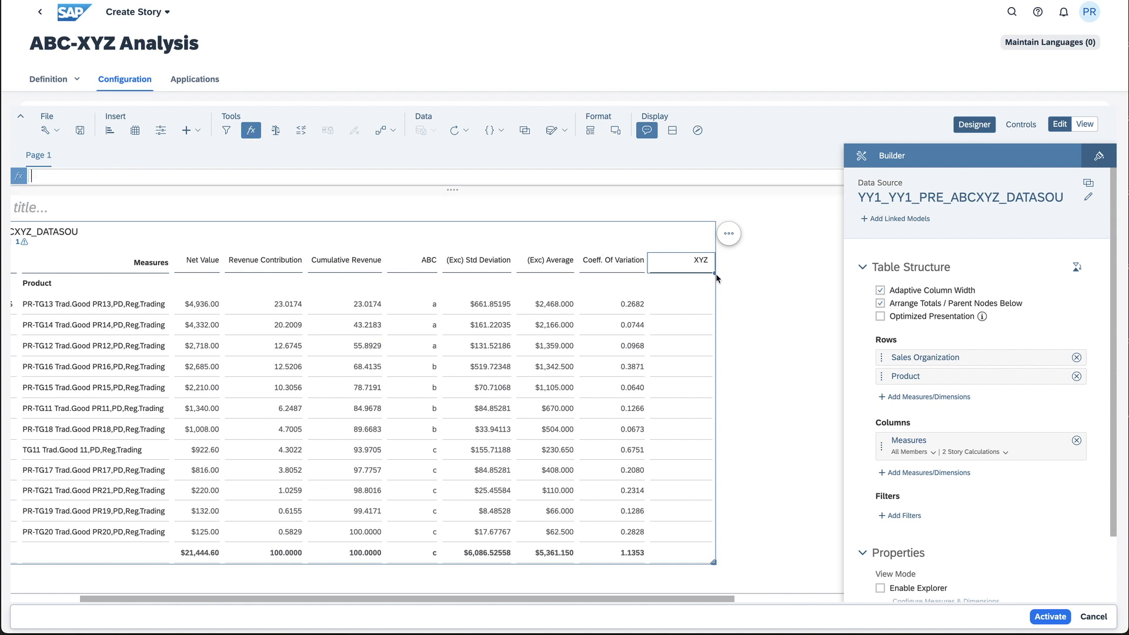
{"action": "type", "text": "= if ("}
{"action": "left_click", "coordinate": [617, 267]}
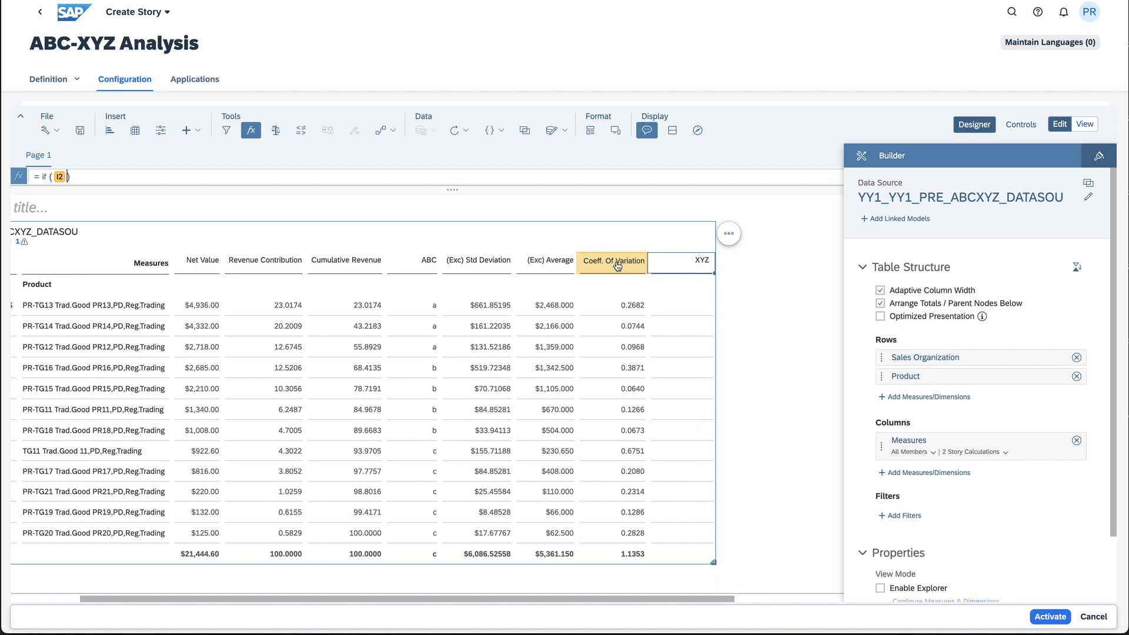
{"action": "type", "text": "<"}
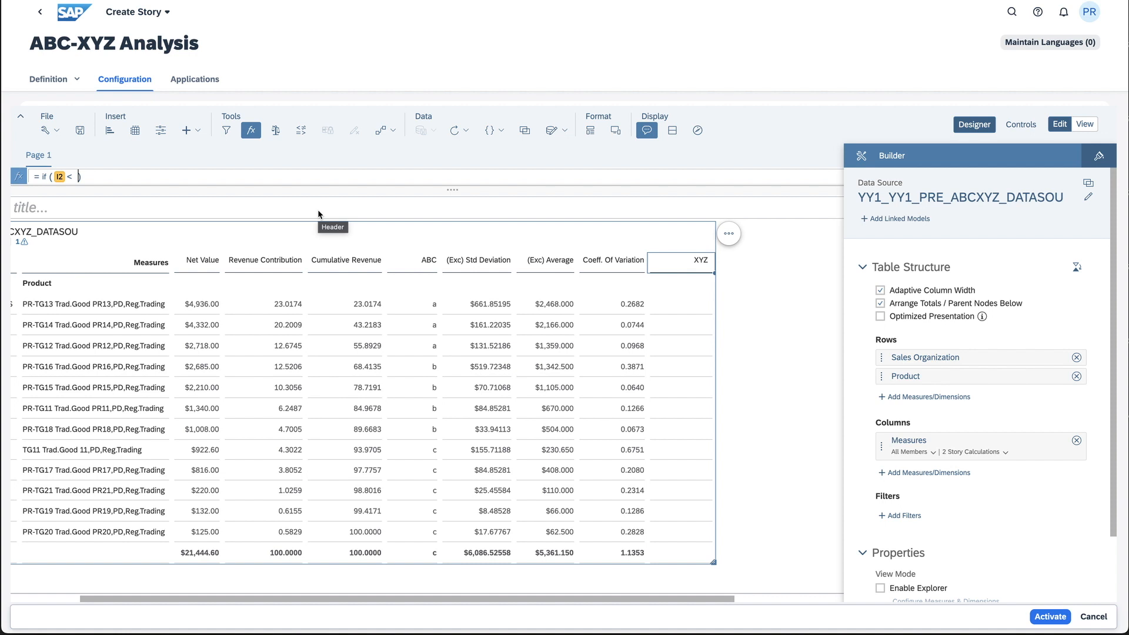
{"action": "type", "text": "0.1 ,"}
{"action": "type", "text": "\""}
{"action": "key", "text": "BackSpace"}
{"action": "key", "text": "Left"}
{"action": "type", "text": "\"x\" , if ("}
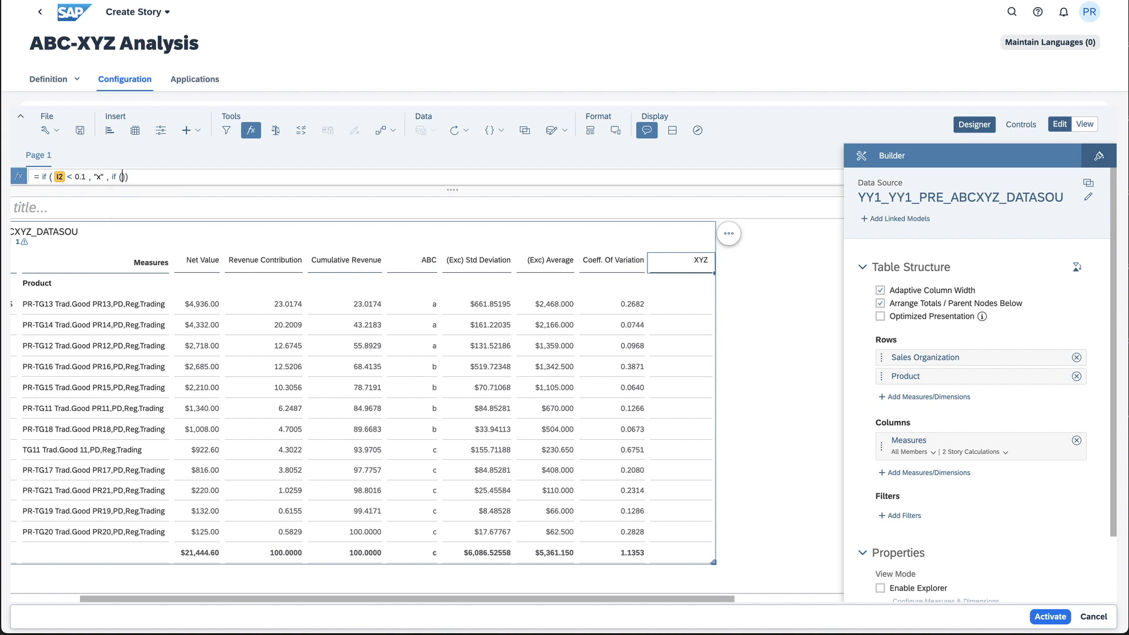
Complete the XYZ formula with a nested if returning "z" when Coeff. Of Variation is greater than 0.6, otherwise "y"
{"action": "left_click", "coordinate": [618, 266]}
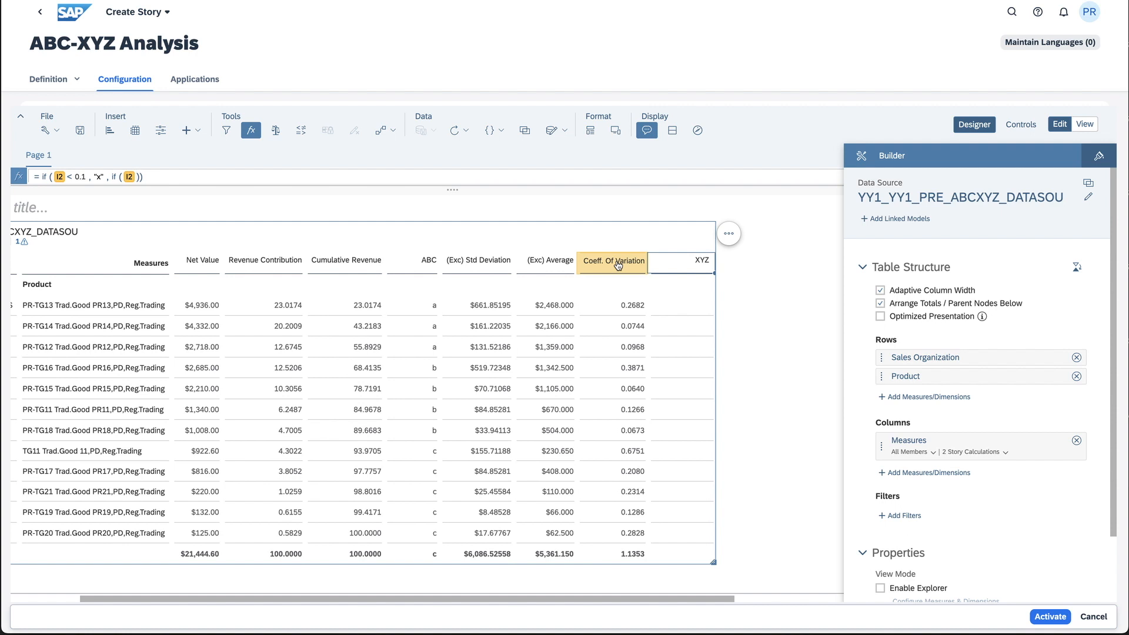
{"action": "type", "text": ">"}
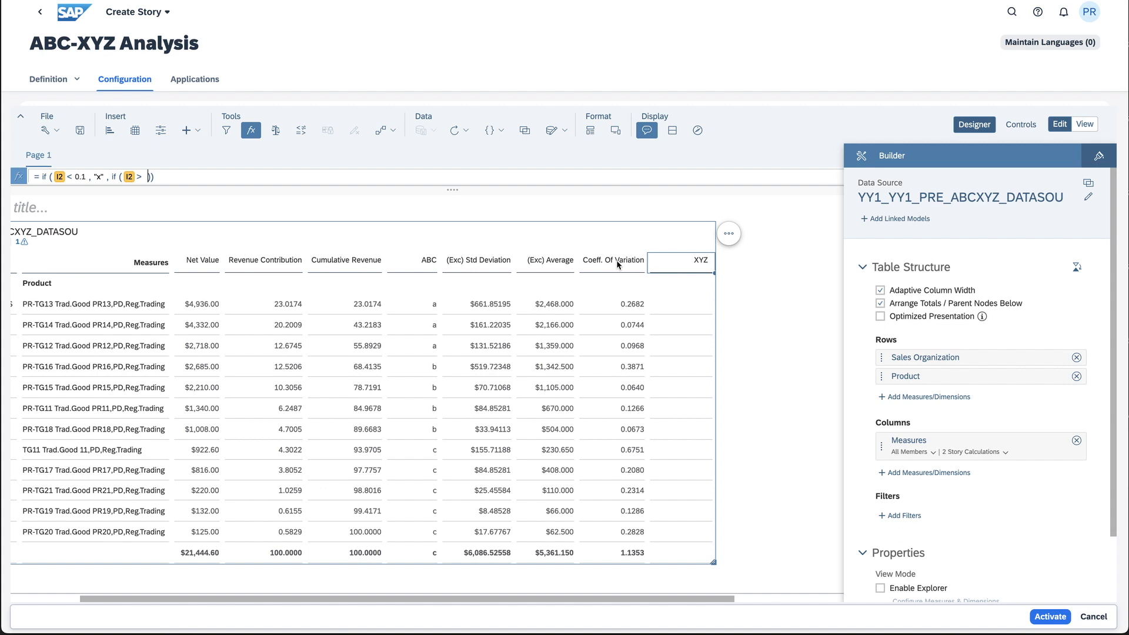
{"action": "type", "text": "0.6 , \"z\" ,"}
{"action": "type", "text": "\"y\""}
Create a new threshold on the Coeff. Of Variation column with three number ranges: green, orange and red
{"action": "scroll", "coordinate": [602, 358], "scroll_direction": "right", "scroll_amount": 3}
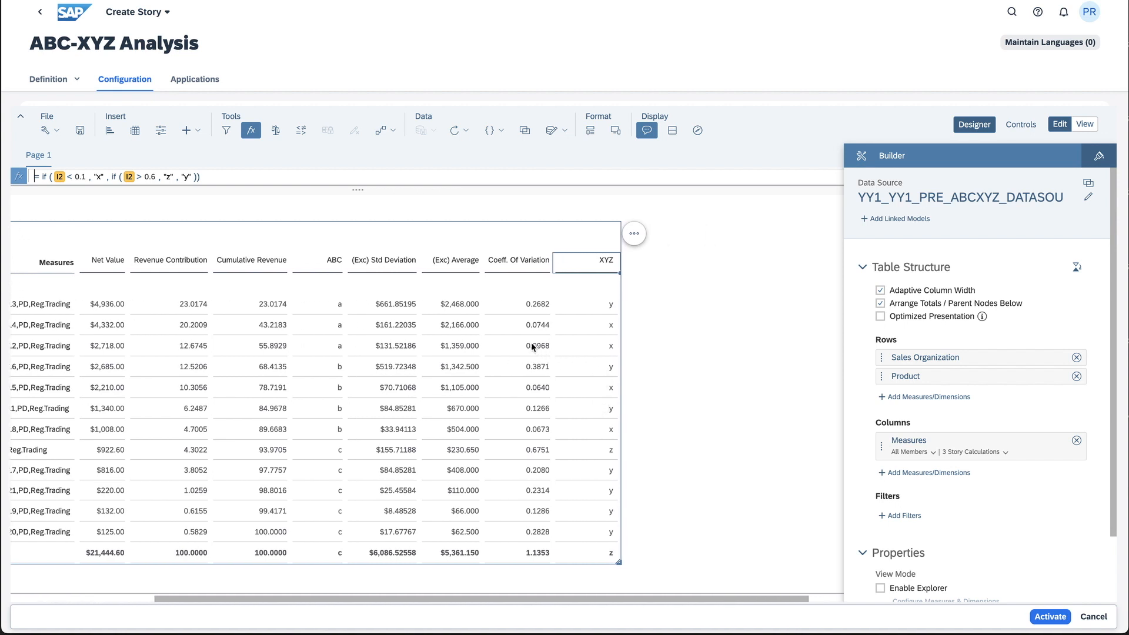
{"action": "left_click", "coordinate": [514, 305]}
{"action": "right_click", "coordinate": [513, 306]}
{"action": "left_click", "coordinate": [507, 265]}
{"action": "right_click", "coordinate": [507, 266]}
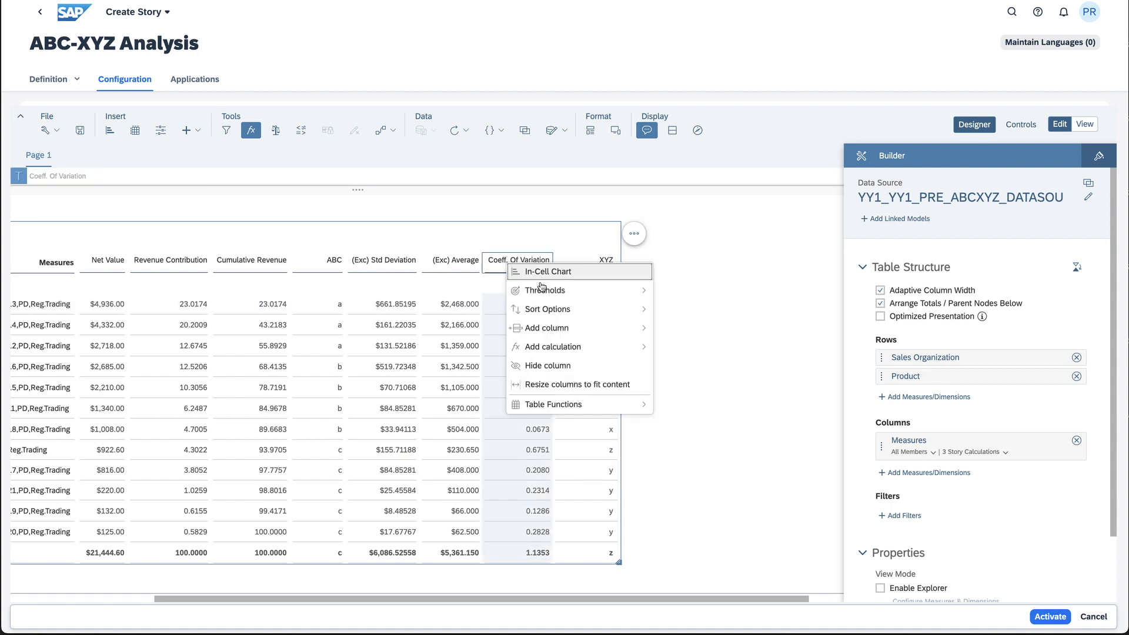
{"action": "mouse_move", "coordinate": [565, 292]}
{"action": "left_click", "coordinate": [673, 289]}
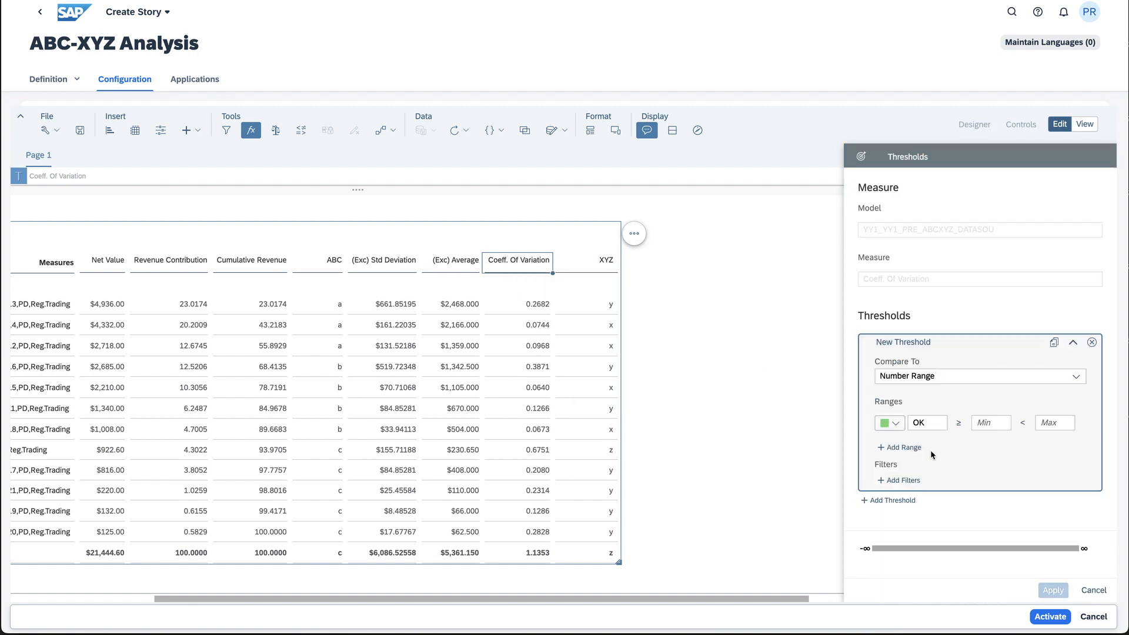
{"action": "left_click", "coordinate": [931, 450]}
{"action": "left_click", "coordinate": [918, 470]}
Rename the threshold's green range as X, the orange range as Y and the red range as Z
{"action": "left_click", "coordinate": [930, 427]}
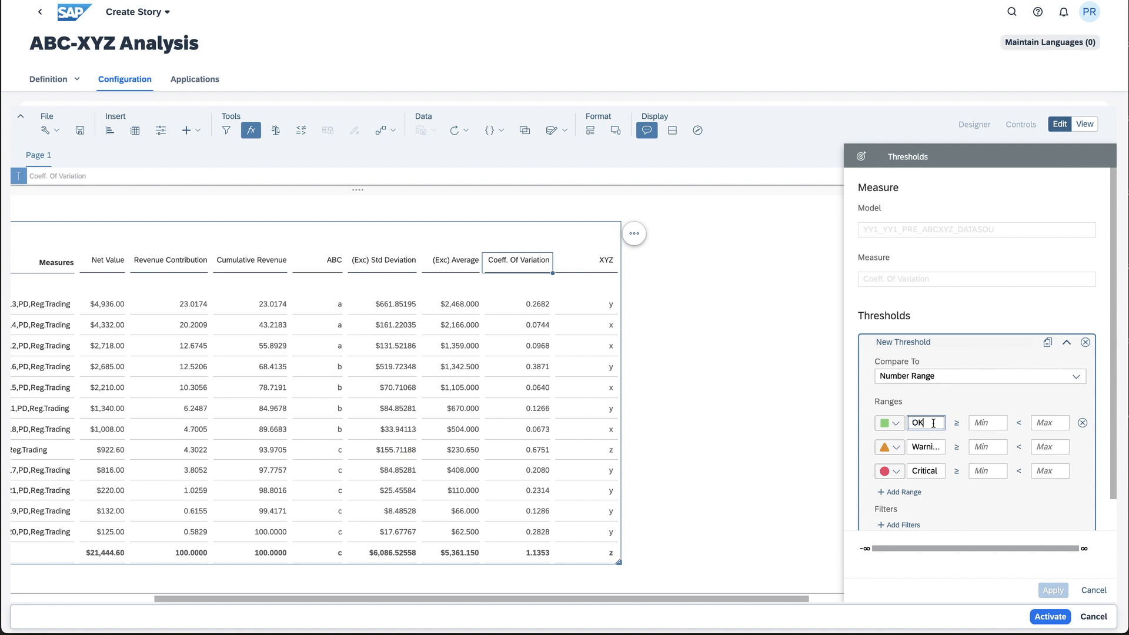
{"action": "key", "text": "BackSpace"}
{"action": "key", "text": "BackSpace"}
{"action": "type", "text": "X"}
{"action": "left_click", "coordinate": [931, 448]}
{"action": "key", "text": "BackSpace"}
{"action": "key", "text": "BackSpace"}
{"action": "key", "text": "BackSpace"}
{"action": "key", "text": "BackSpace"}
{"action": "key", "text": "BackSpace"}
{"action": "key", "text": "Right"}
{"action": "key", "text": "Right"}
{"action": "key", "text": "BackSpace"}
{"action": "type", "text": "Y"}
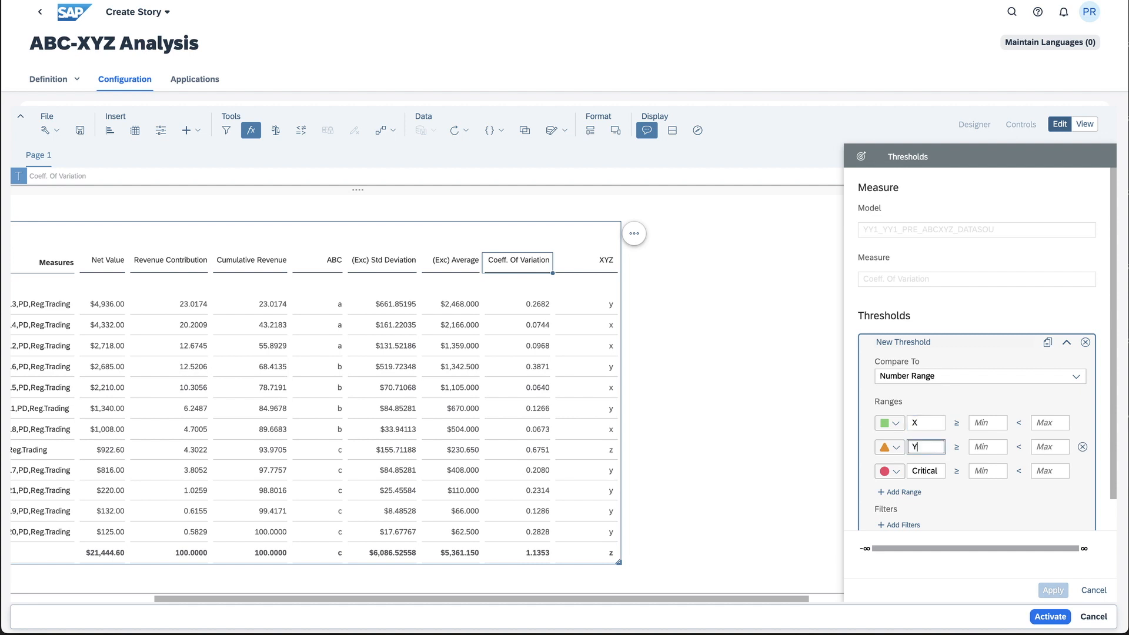
{"action": "double_click", "coordinate": [929, 472]}
{"action": "type", "text": "Z"}
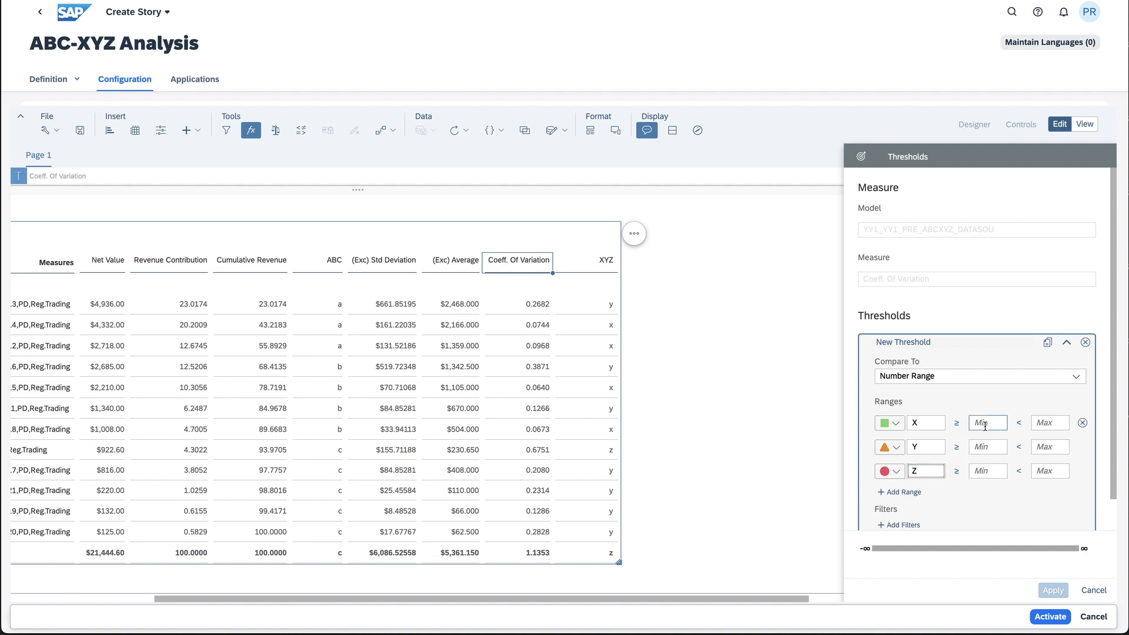
Set range X to start at 0 and end below 0.1
{"action": "left_click", "coordinate": [1049, 423]}
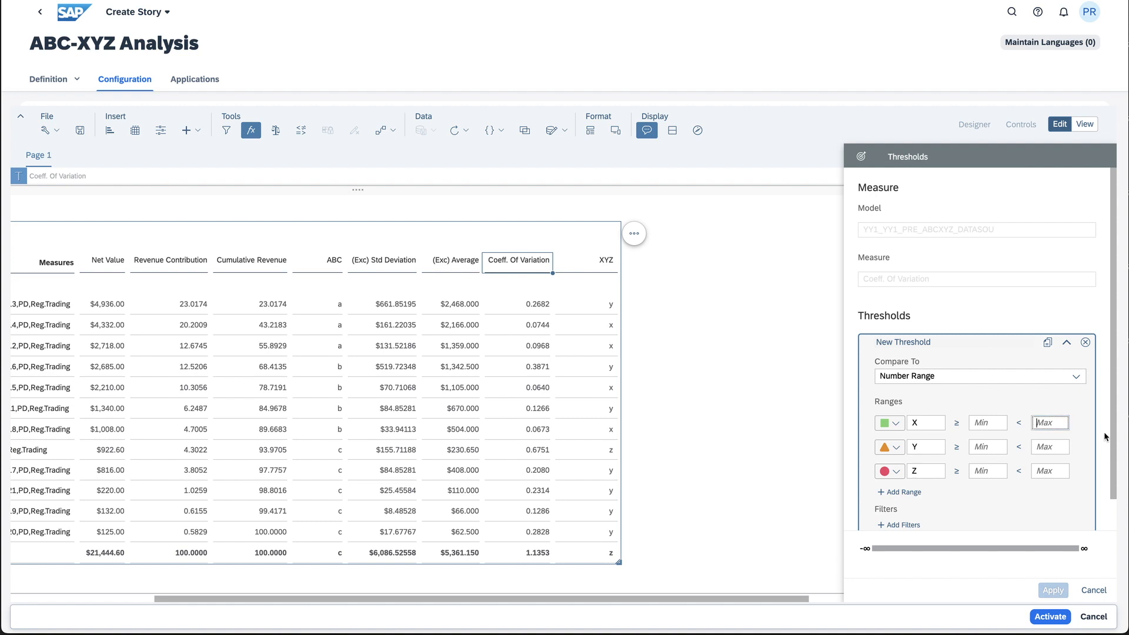
{"action": "left_click", "coordinate": [981, 421]}
{"action": "type", "text": "0"}
{"action": "left_click", "coordinate": [1041, 423]}
{"action": "type", "text": "0"}
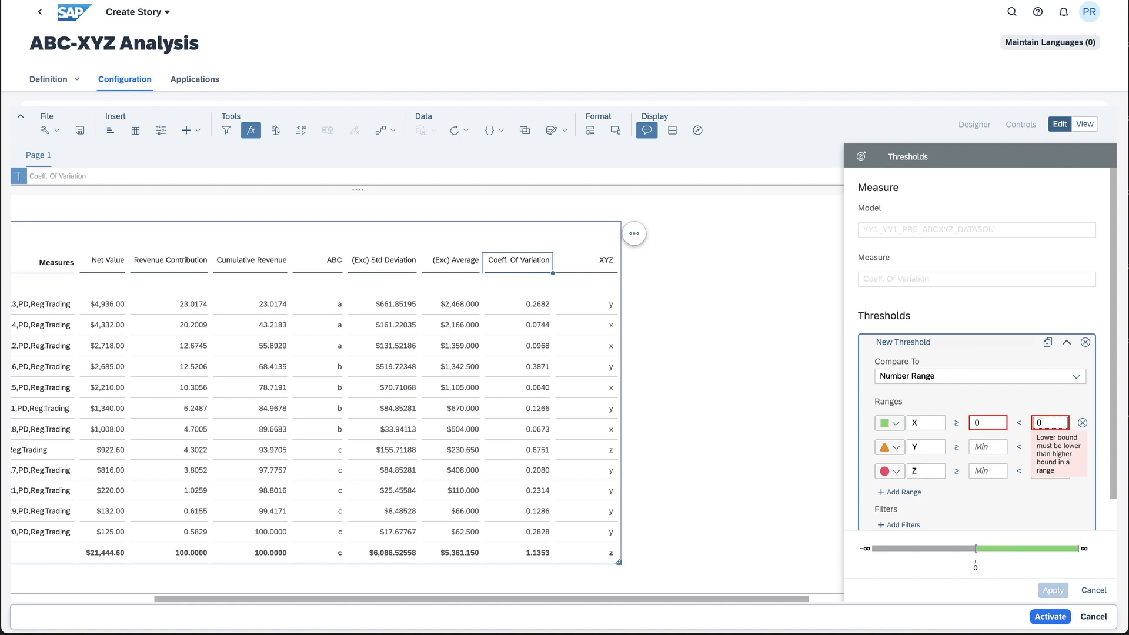
{"action": "type", "text": ".1"}
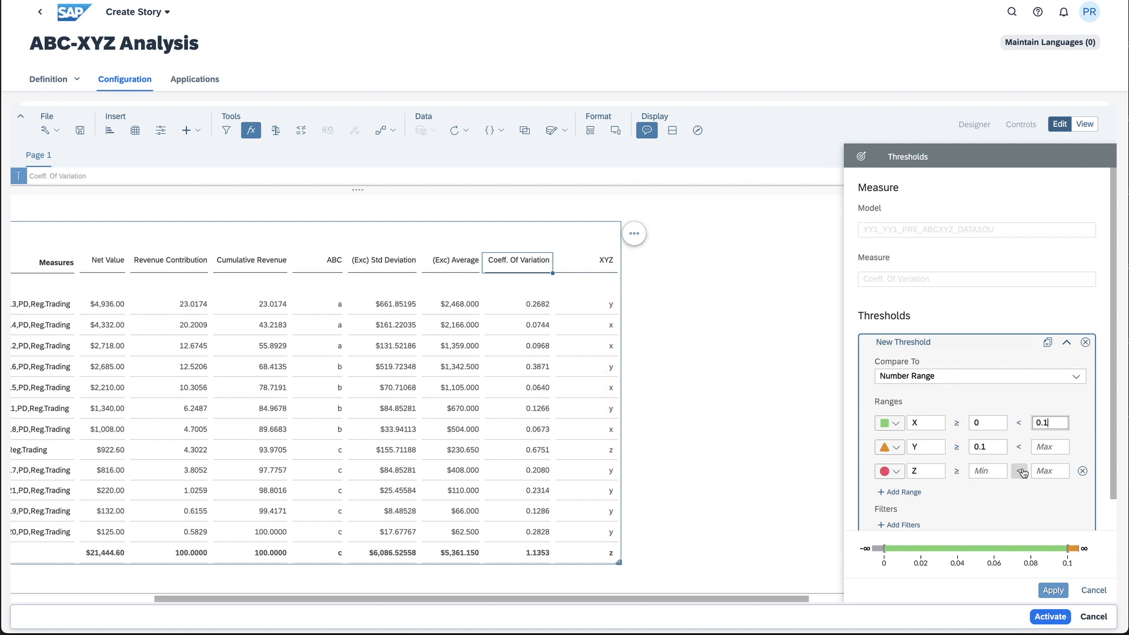
Set range Z from 0.6 to 999 and range Y's upper limit to 0.6, and apply the thresholds
{"action": "left_click", "coordinate": [993, 471]}
{"action": "type", "text": "0.6"}
{"action": "left_click", "coordinate": [1068, 471]}
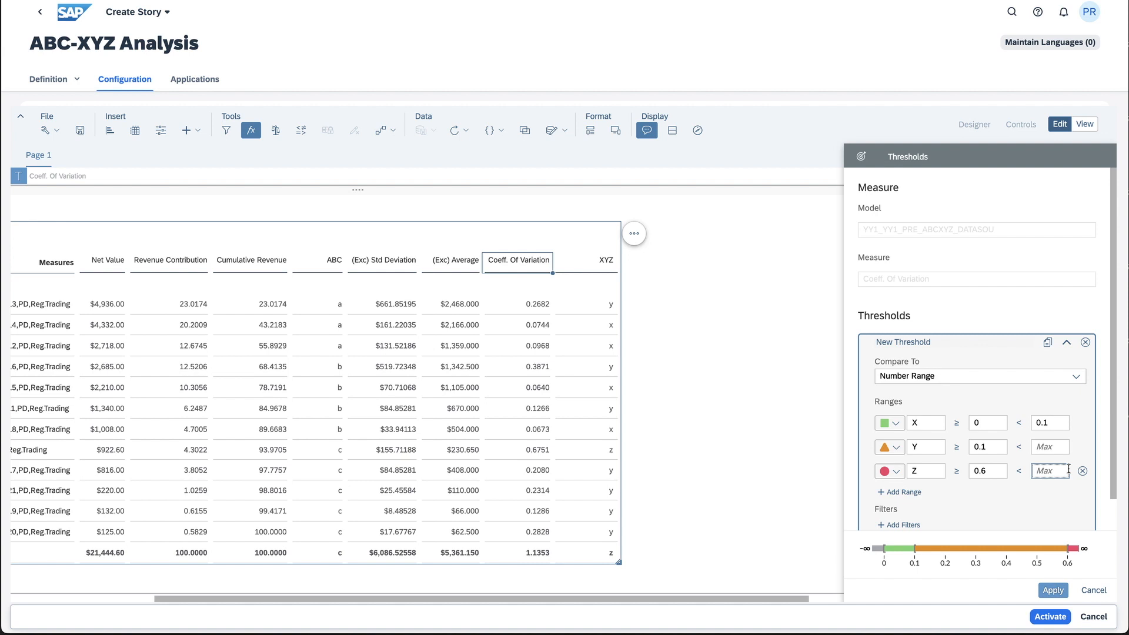
{"action": "type", "text": "999"}
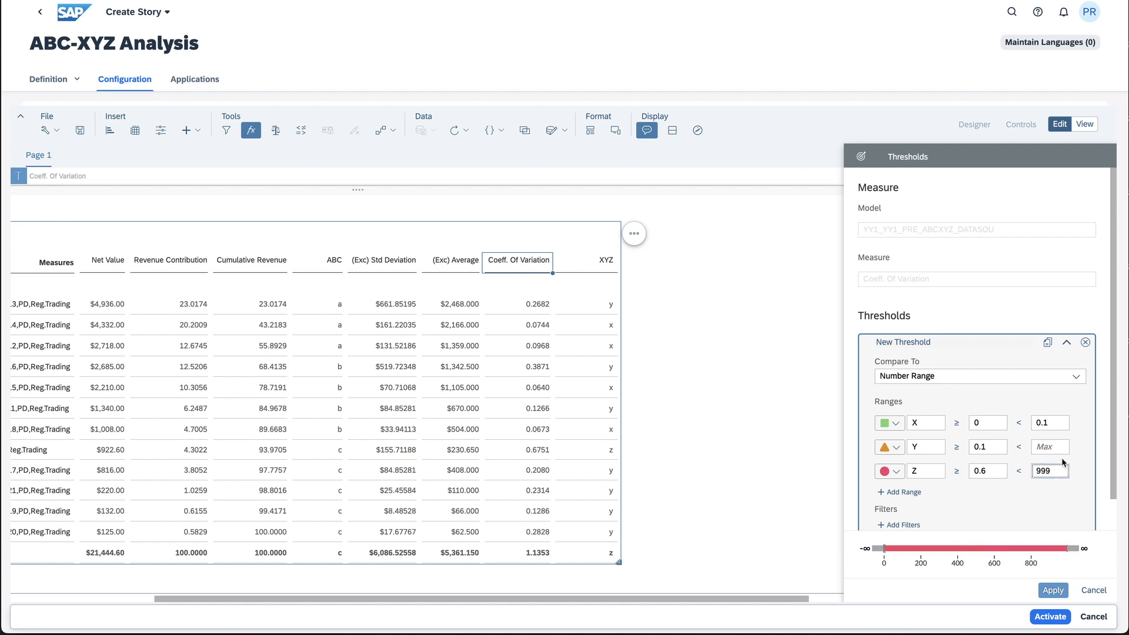
{"action": "left_click", "coordinate": [1060, 448]}
{"action": "type", "text": "0.6"}
{"action": "left_click", "coordinate": [1053, 590]}
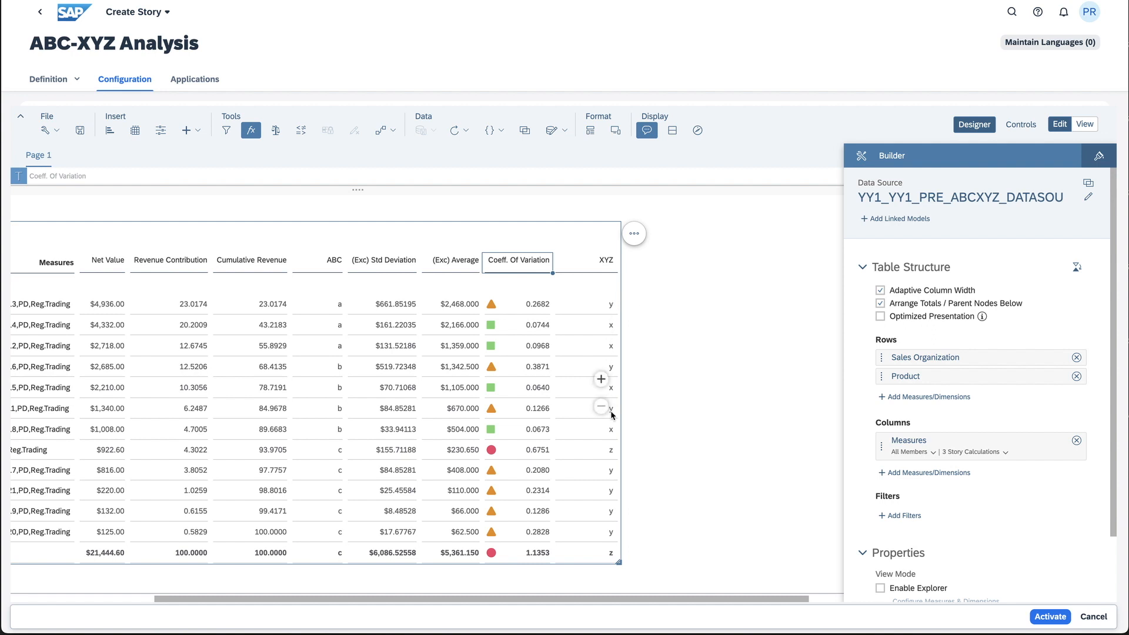
Switch the story from editing to view mode
{"action": "mouse_move", "coordinate": [514, 528]}
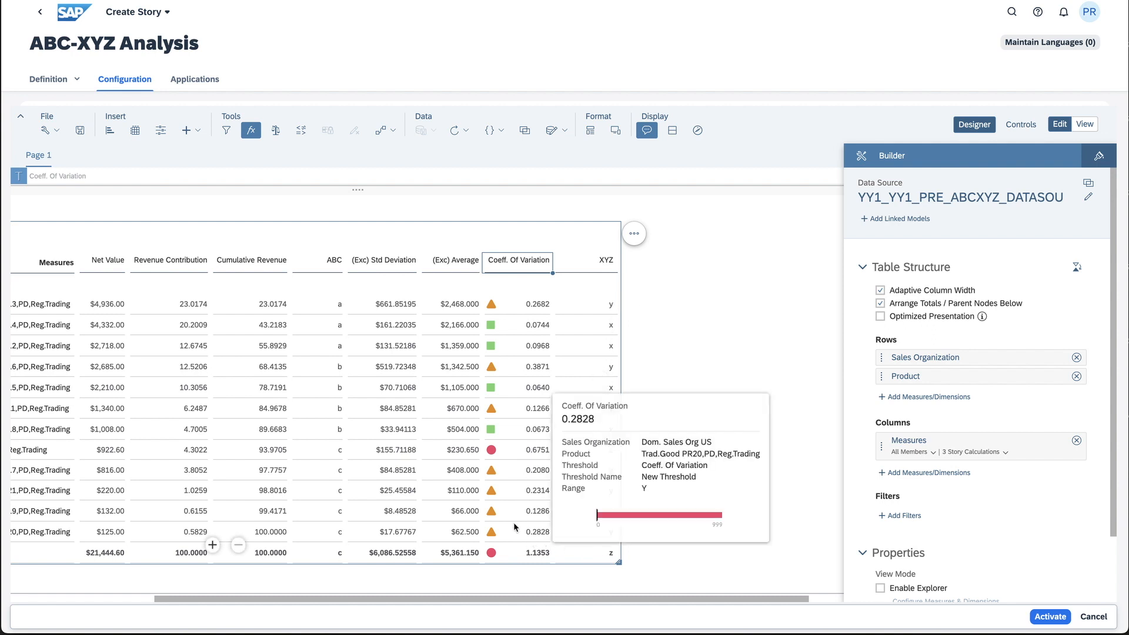
{"action": "mouse_move", "coordinate": [496, 428]}
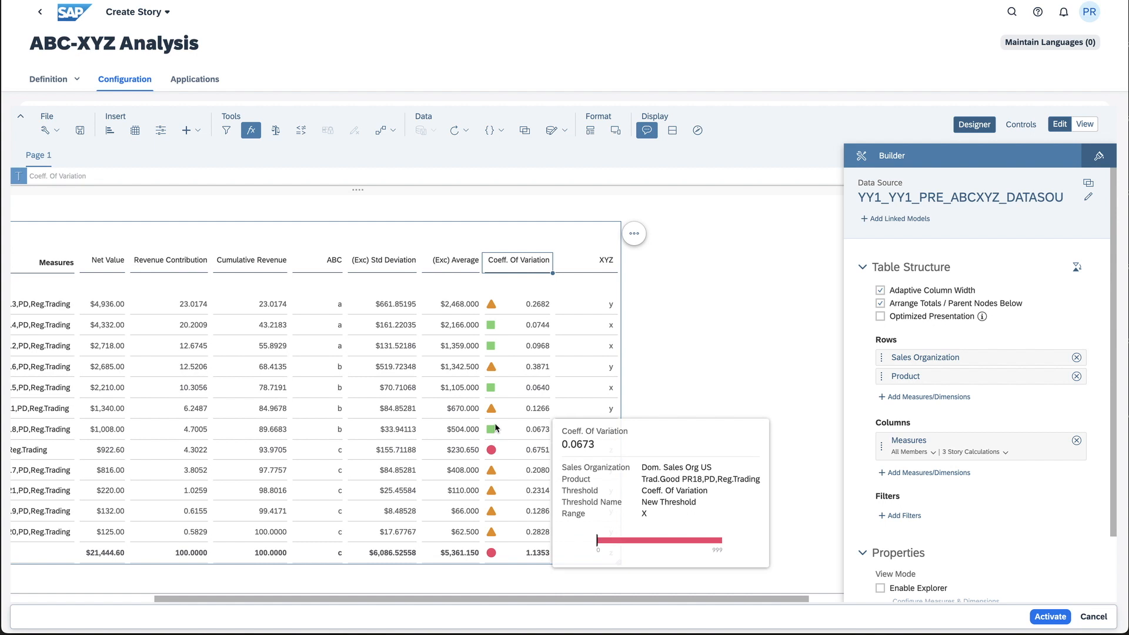
{"action": "mouse_move", "coordinate": [493, 398]}
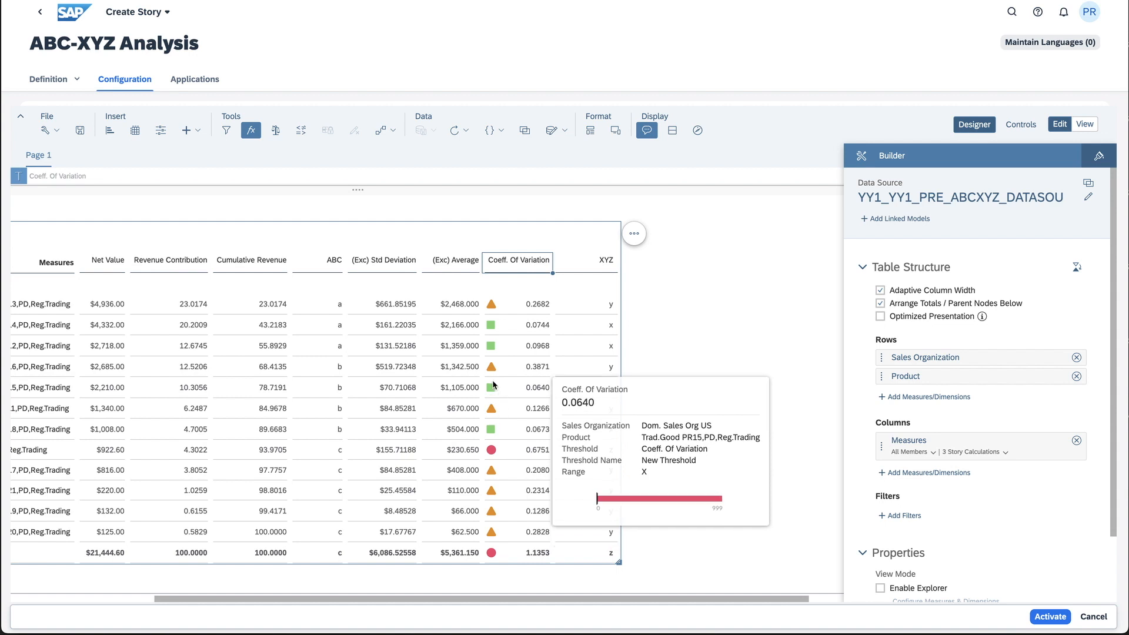
{"action": "mouse_move", "coordinate": [492, 368]}
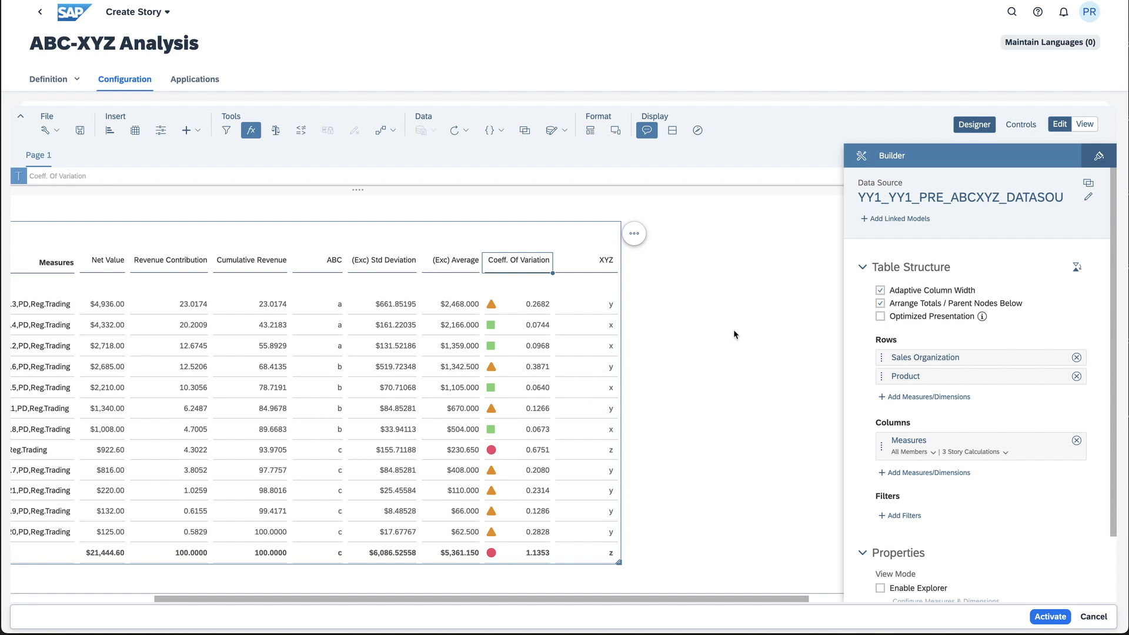
{"action": "left_click", "coordinate": [1085, 124]}
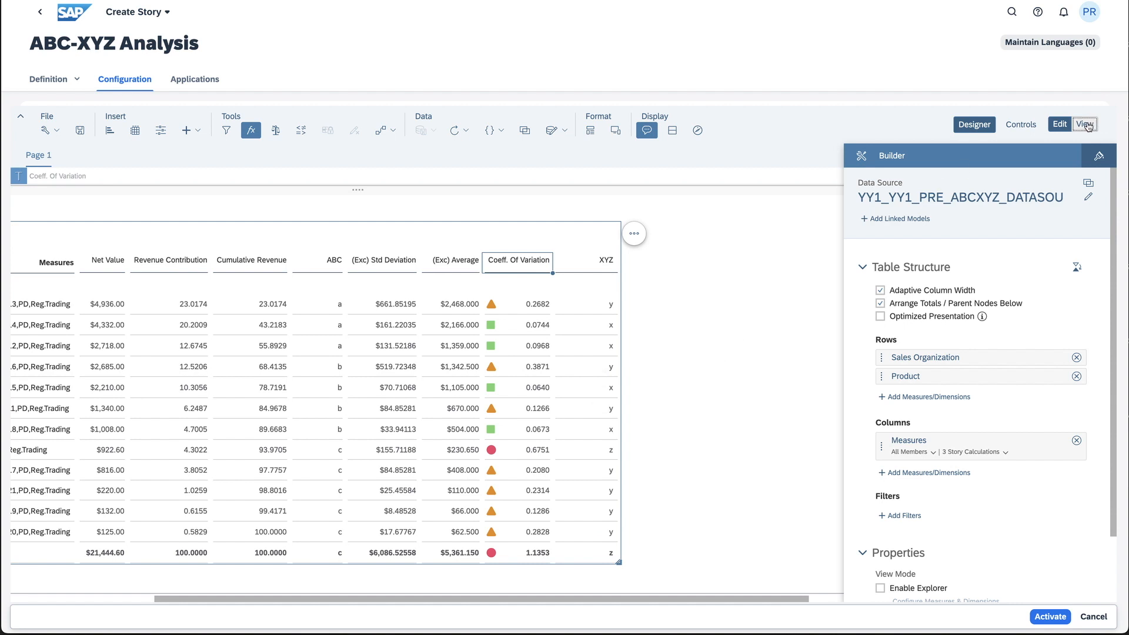